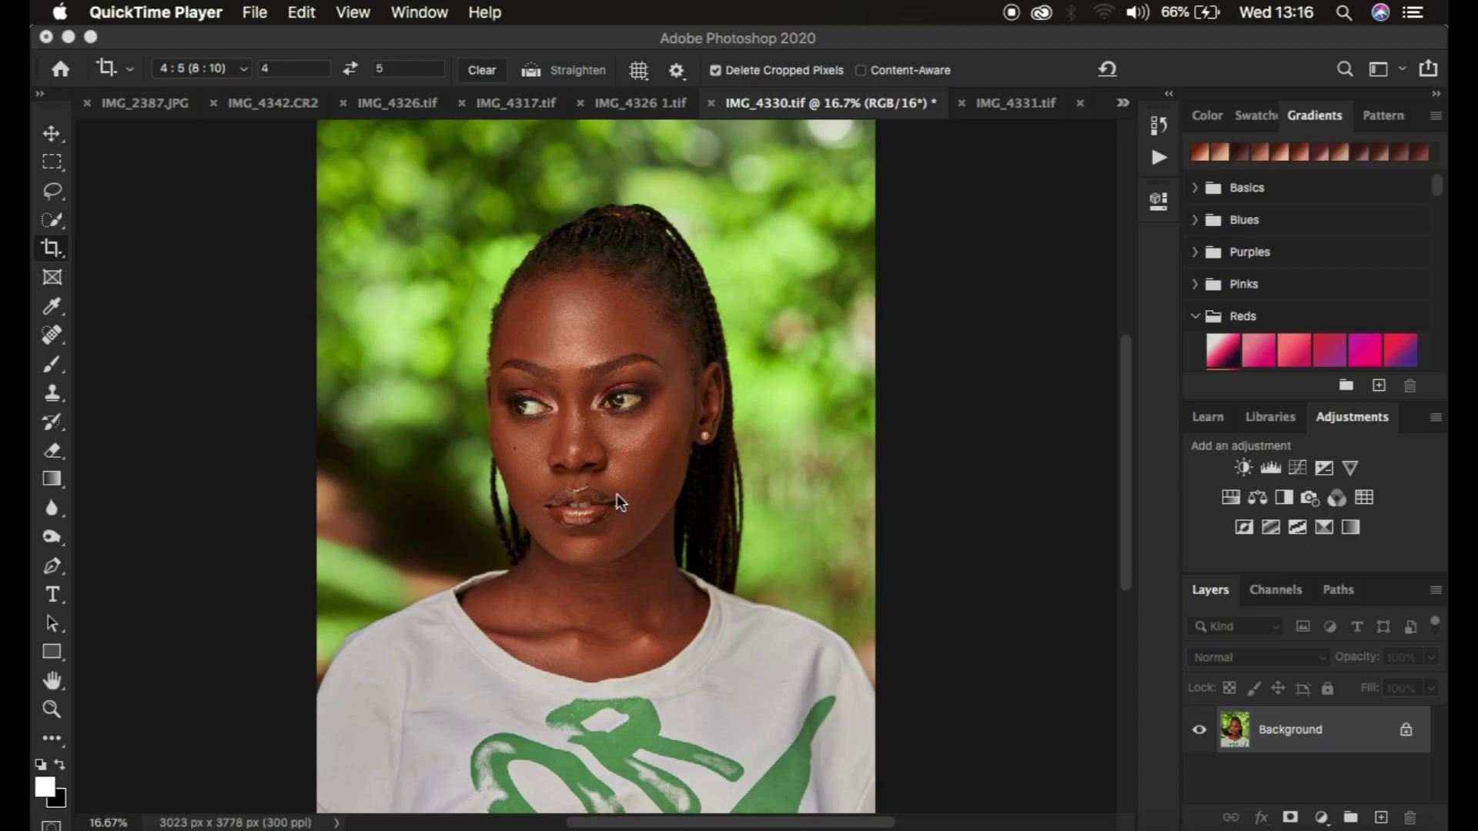
Duplicate the Background layer twice in Photoshop.
left_click(705, 39)
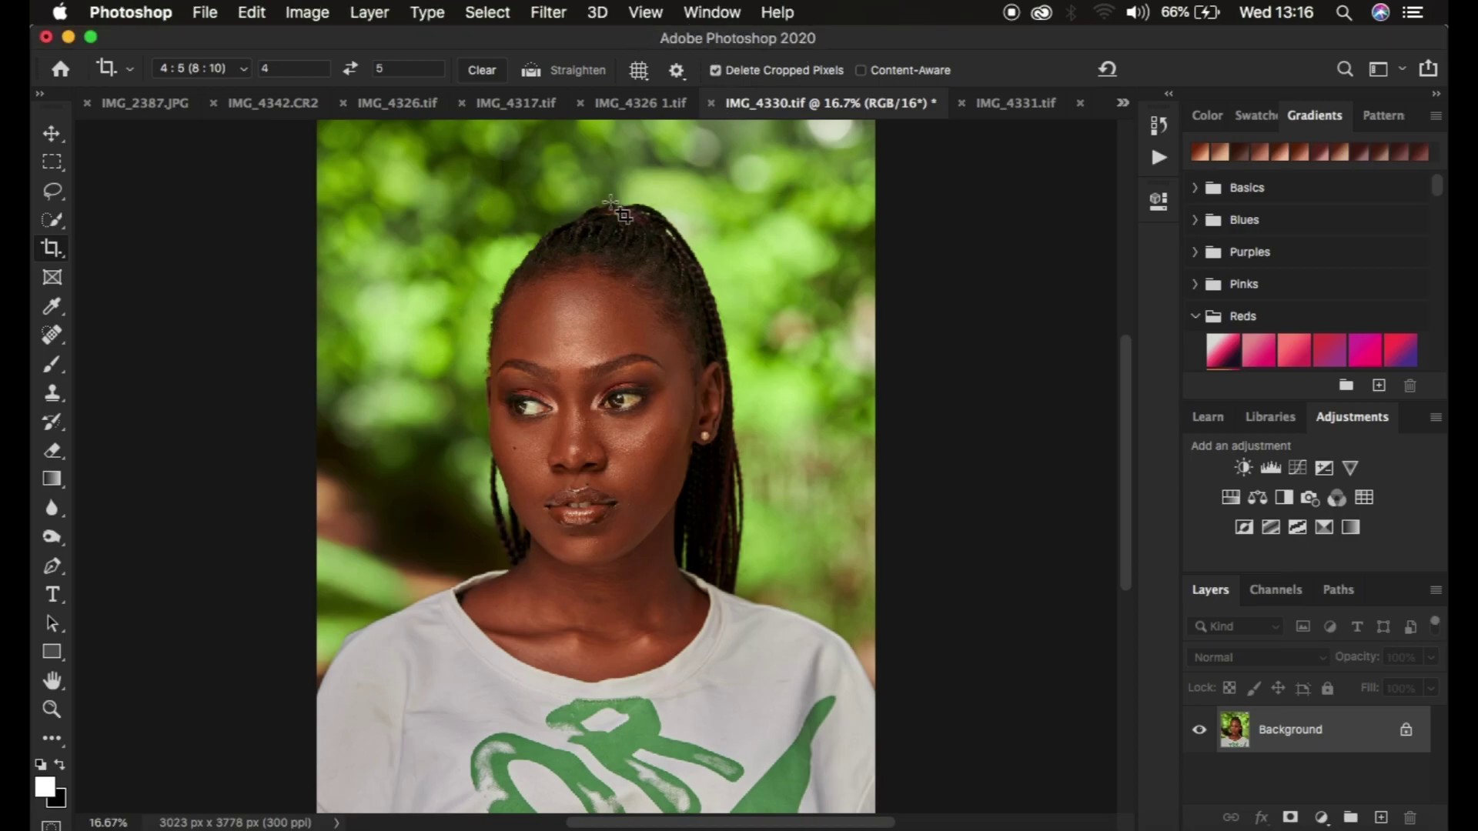
left_click(53, 196)
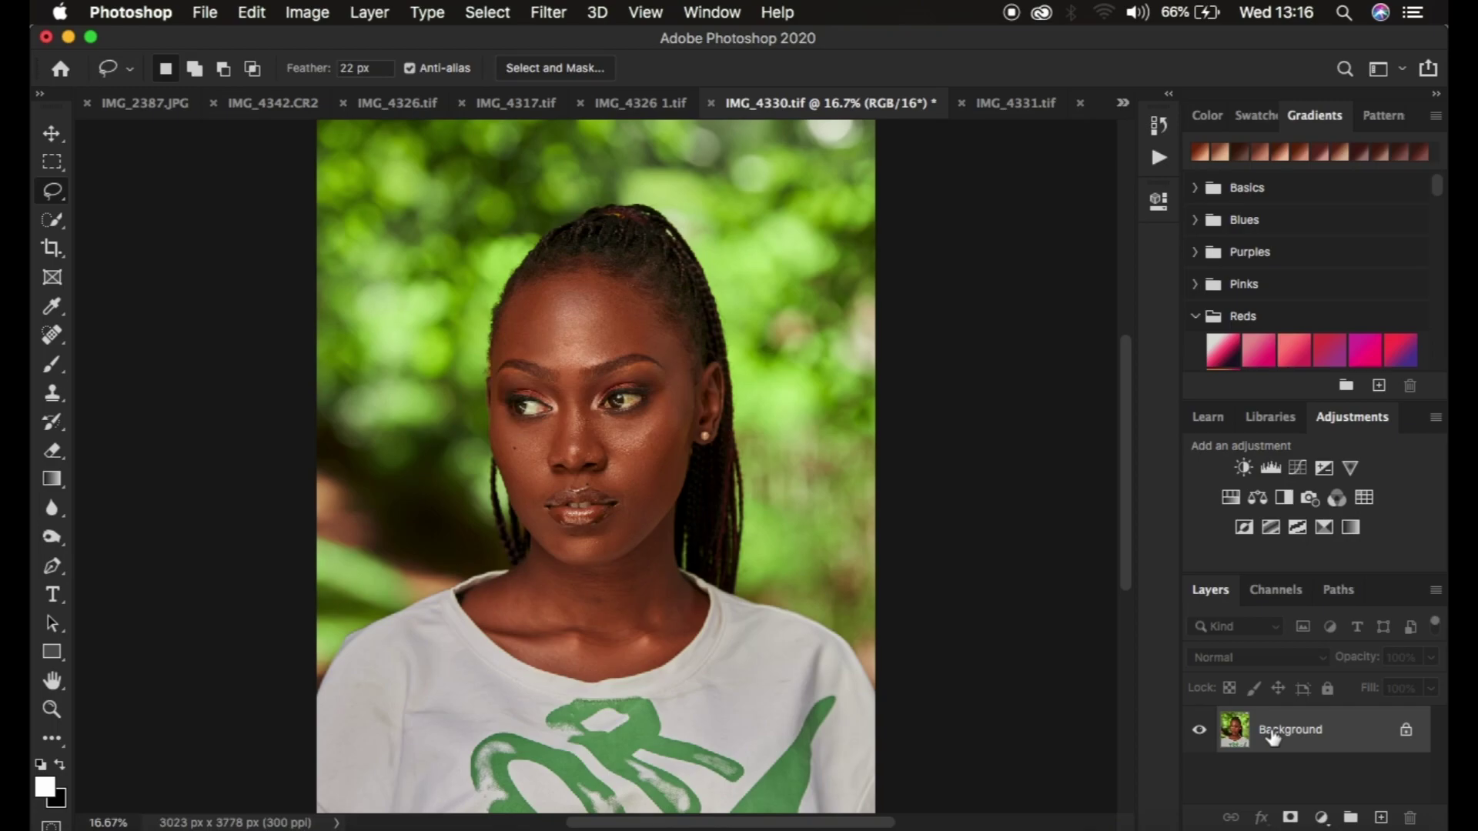
key("super+j")
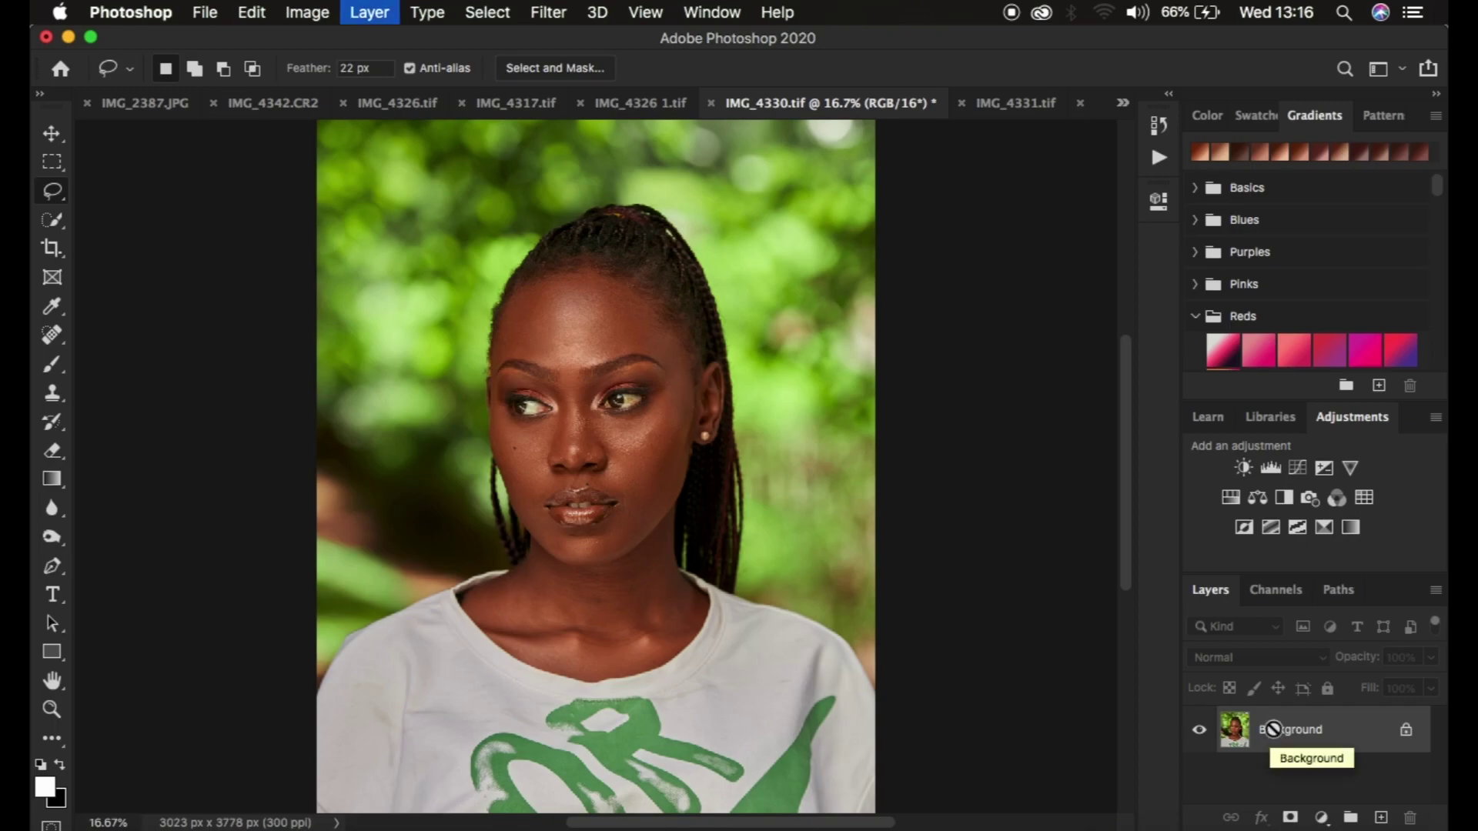
key("super+j")
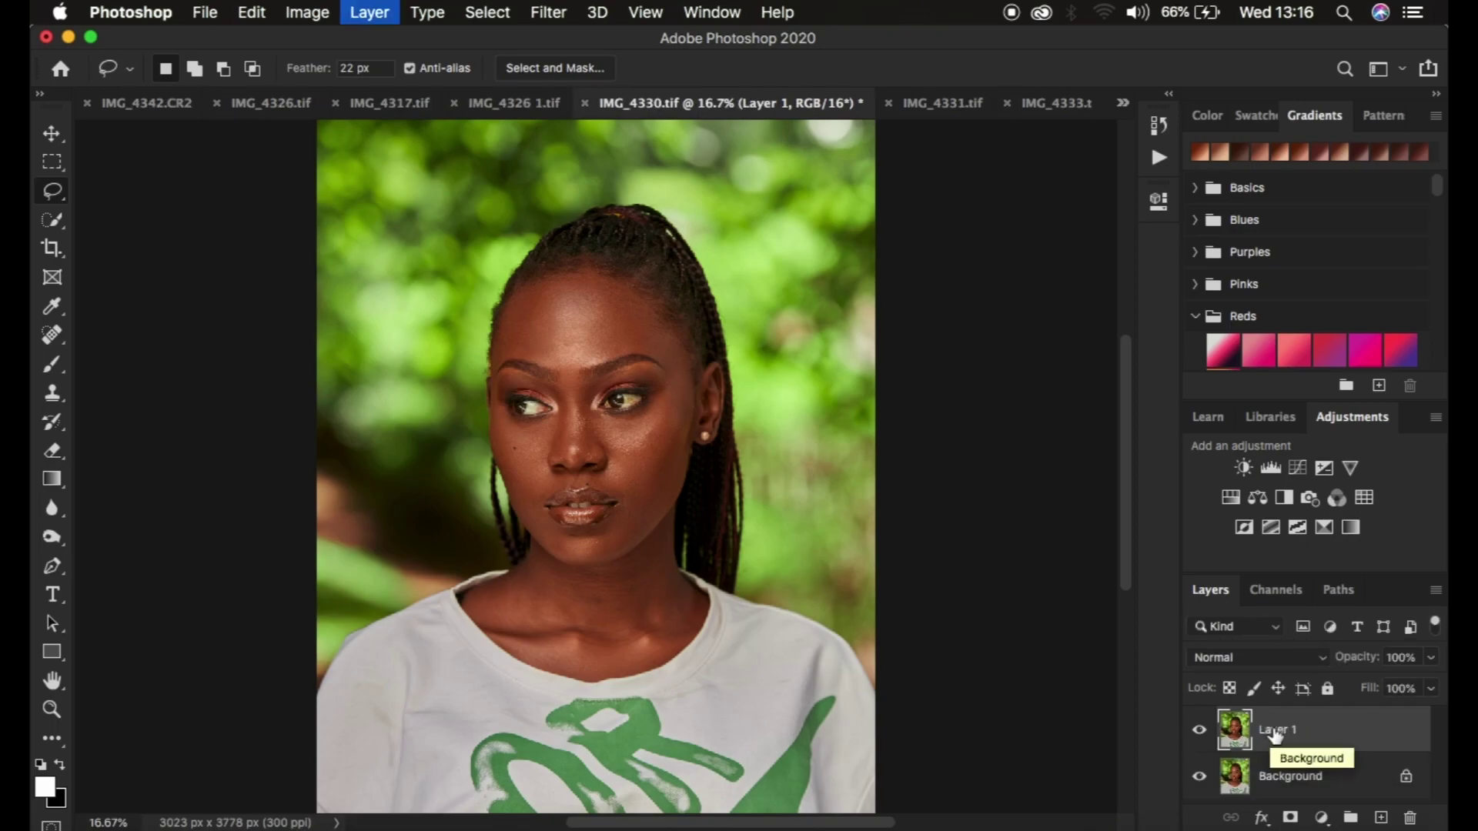
Rename the copies LOW FREQ and HIGH FREQ, then hide HIGH FREQ.
double_click(1276, 776)
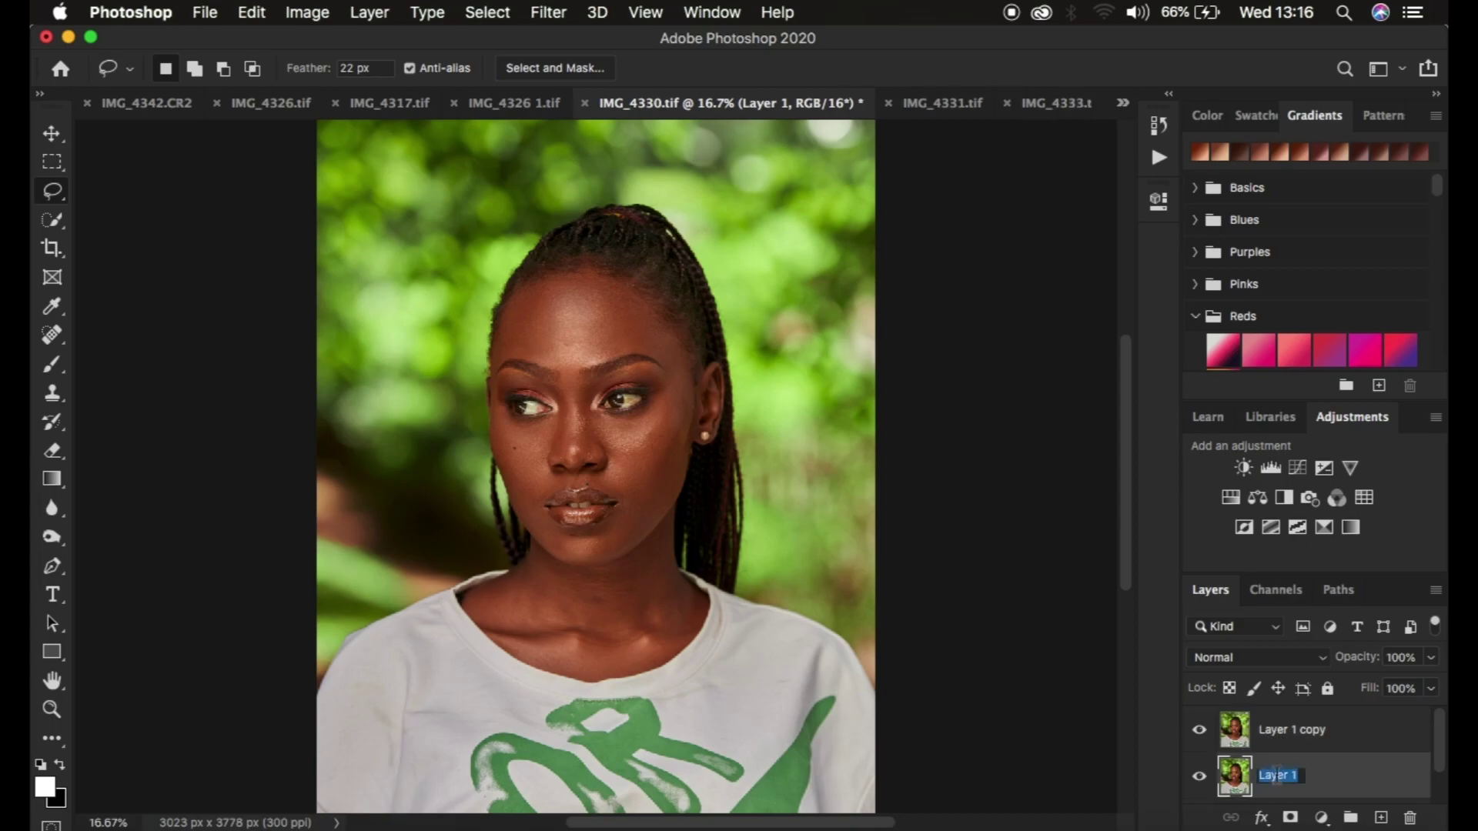
type("LOW FREQ")
key("Return")
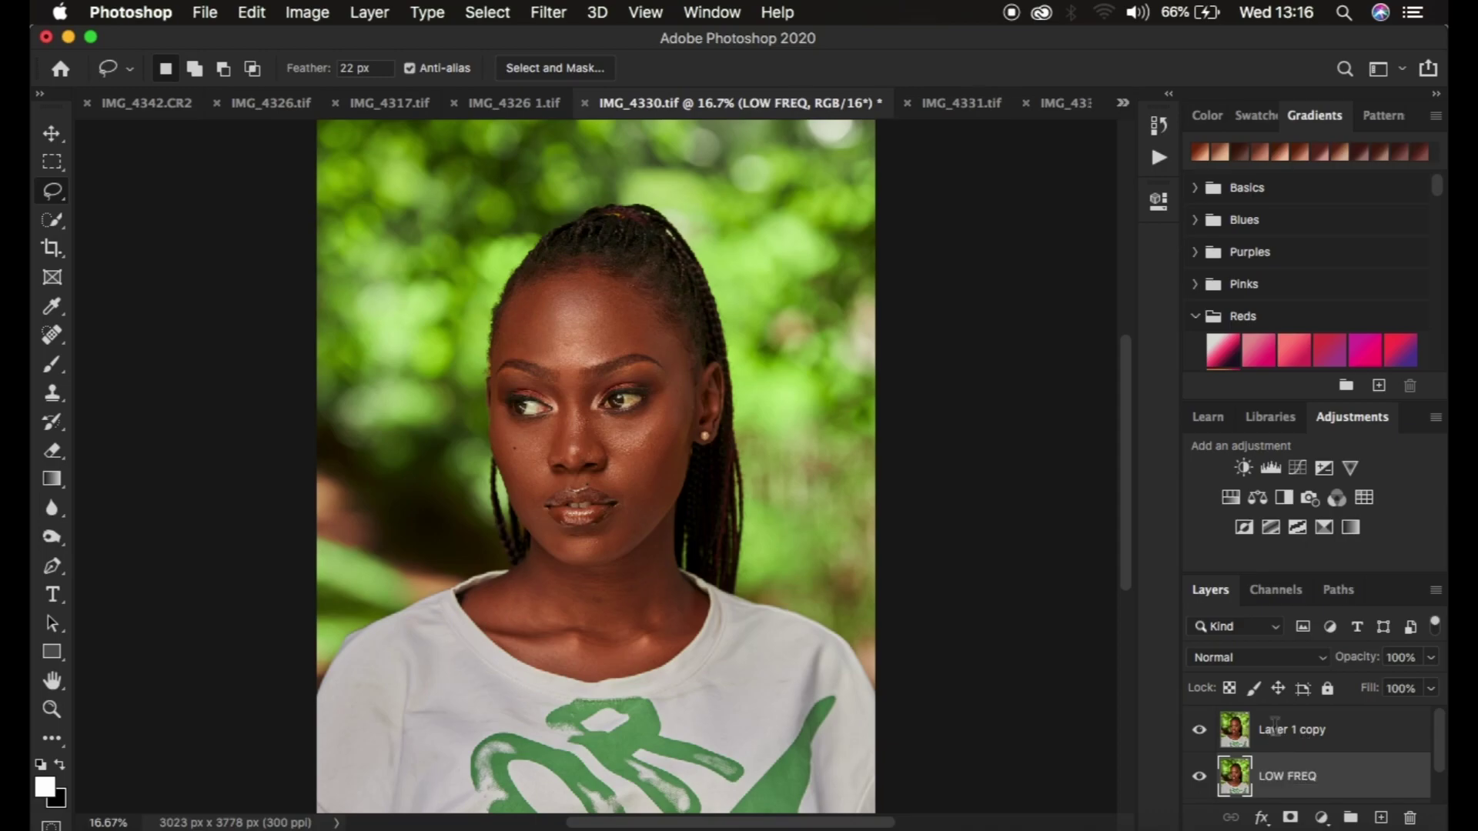
double_click(1275, 726)
type("HI")
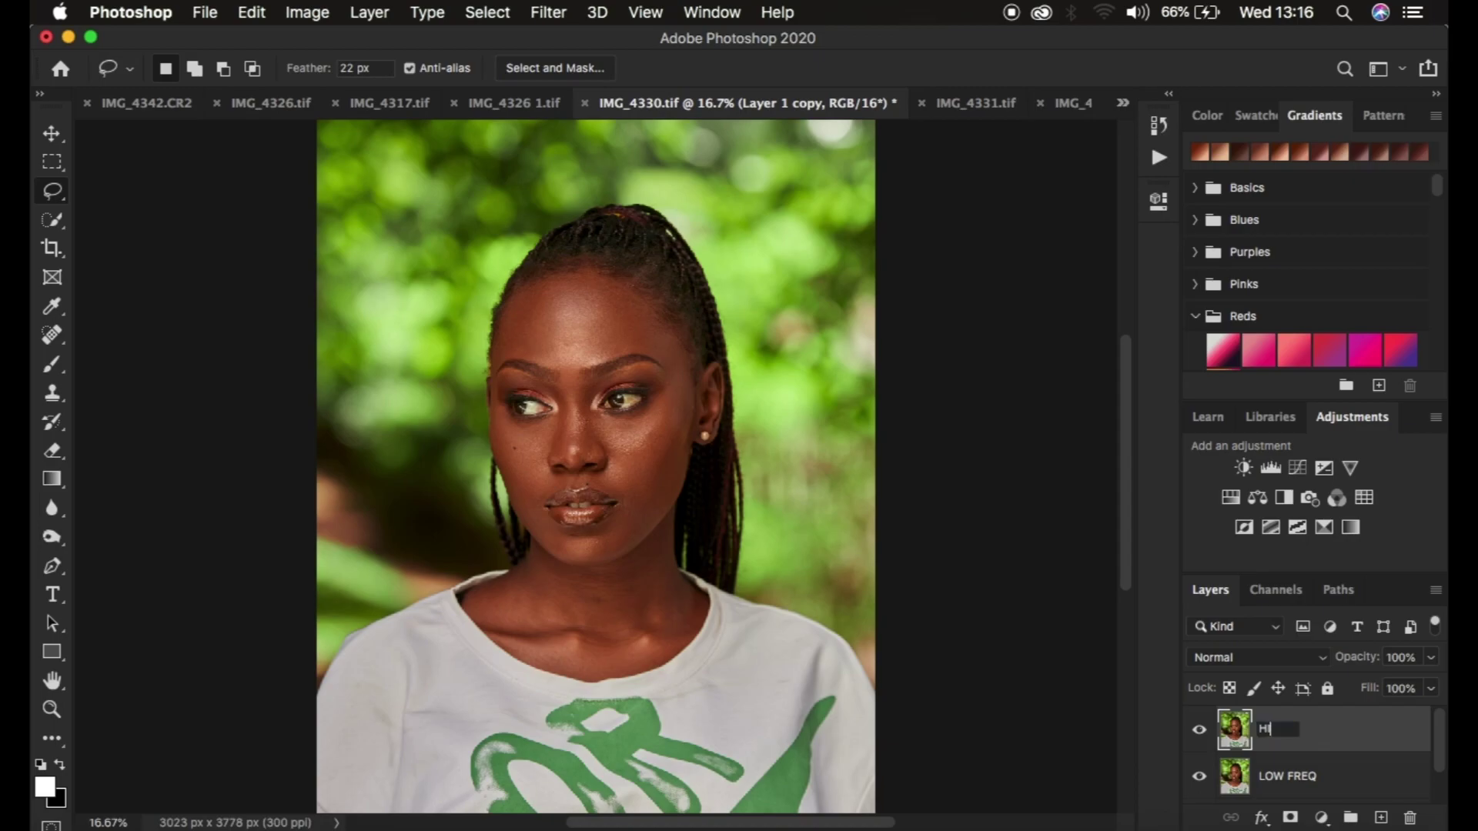
type("GH FREQ")
key("Return")
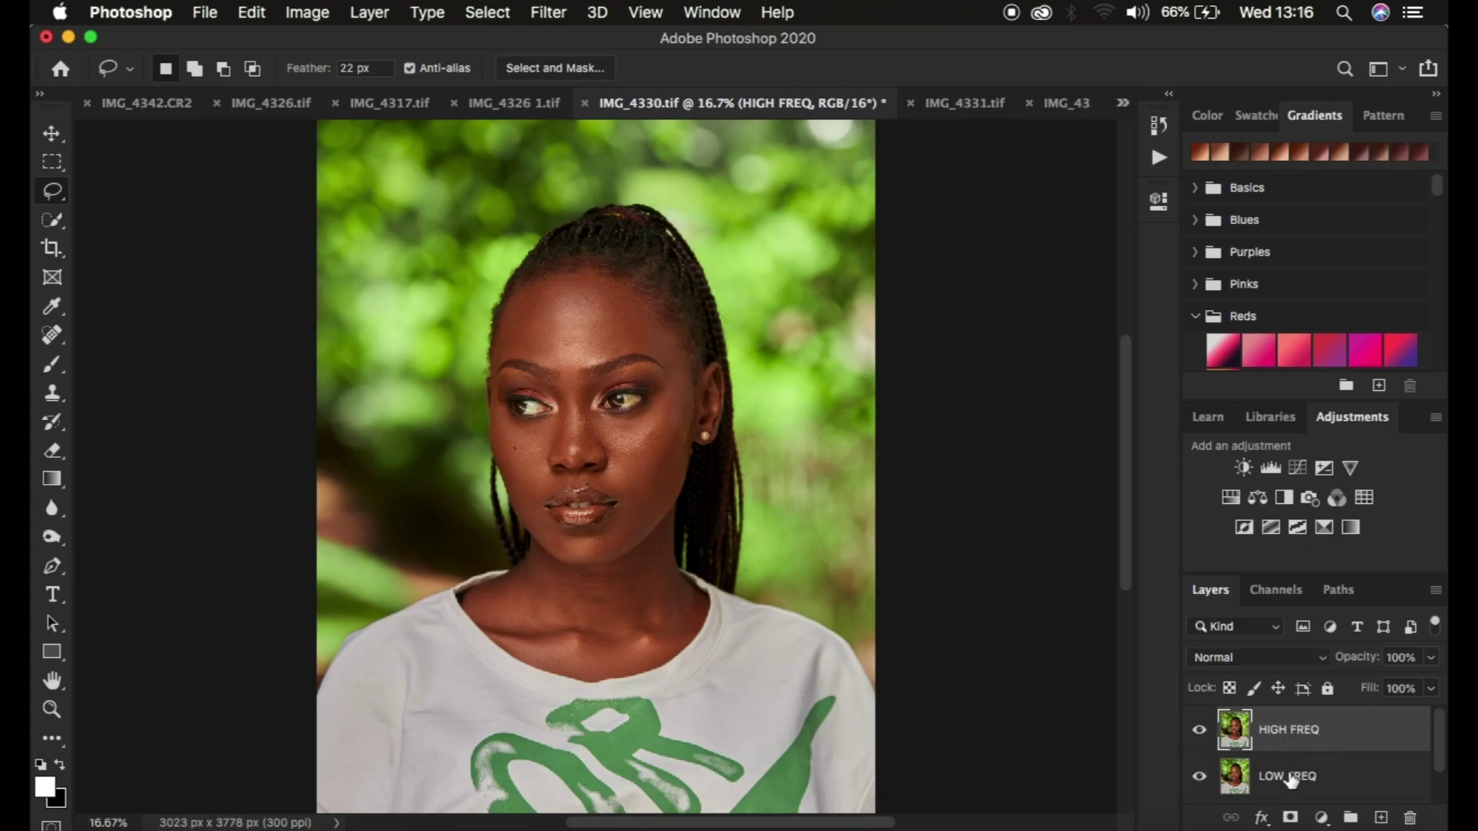
left_click(1198, 731)
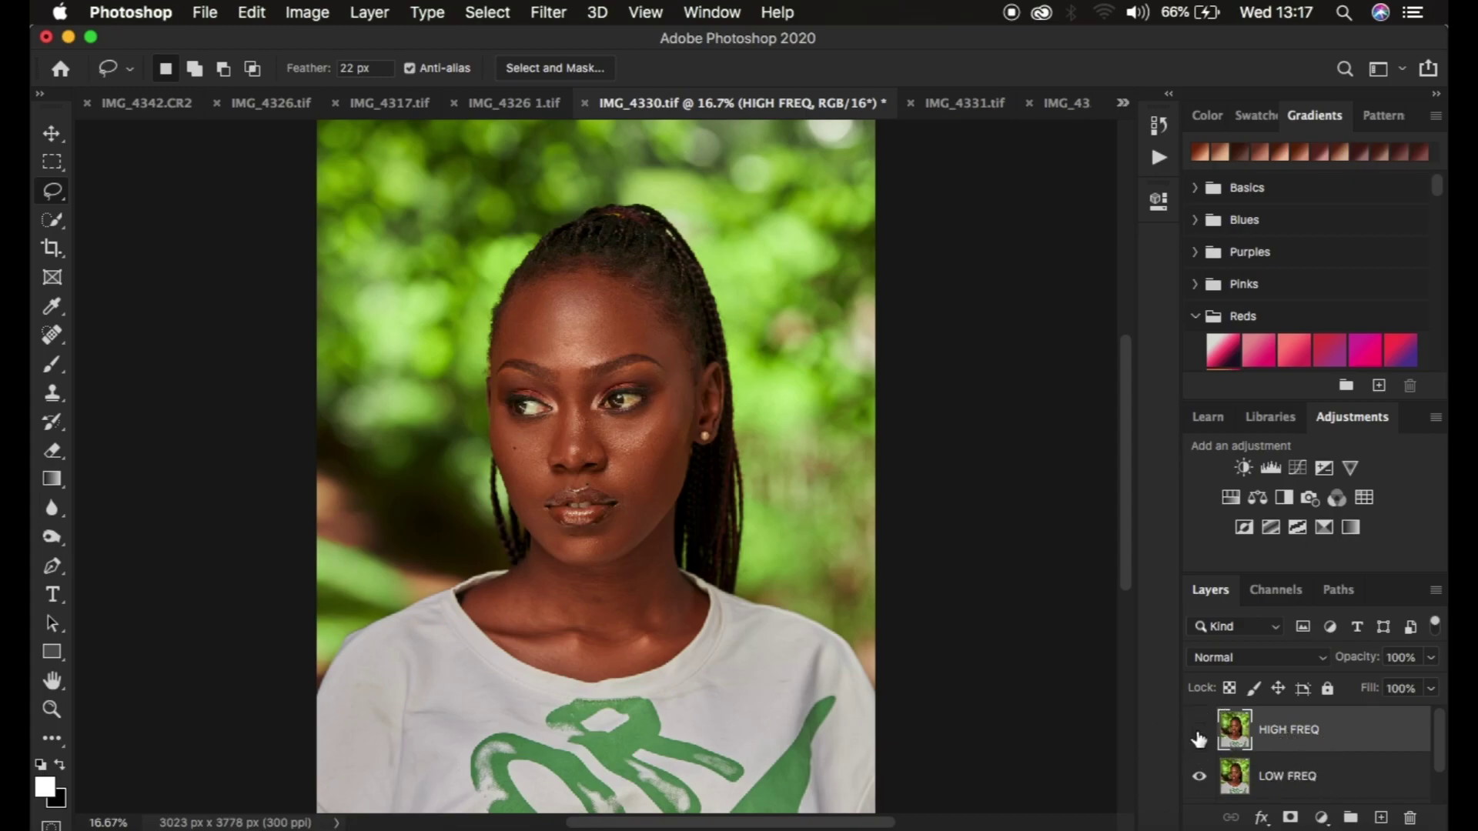
Start a Gaussian Blur on LOW FREQ with the radius at 0.1 pixels.
left_click(1306, 780)
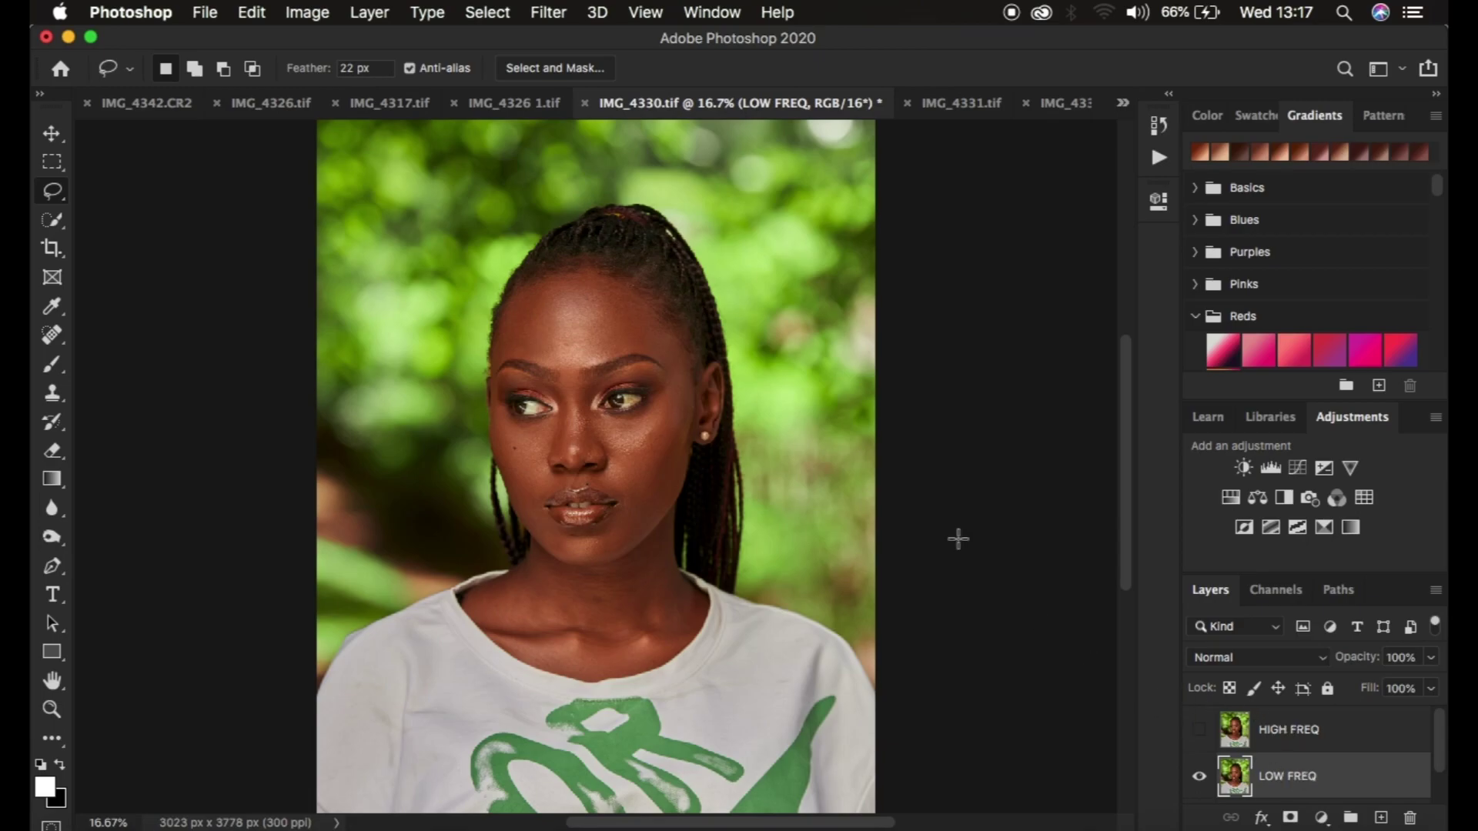
left_click(548, 13)
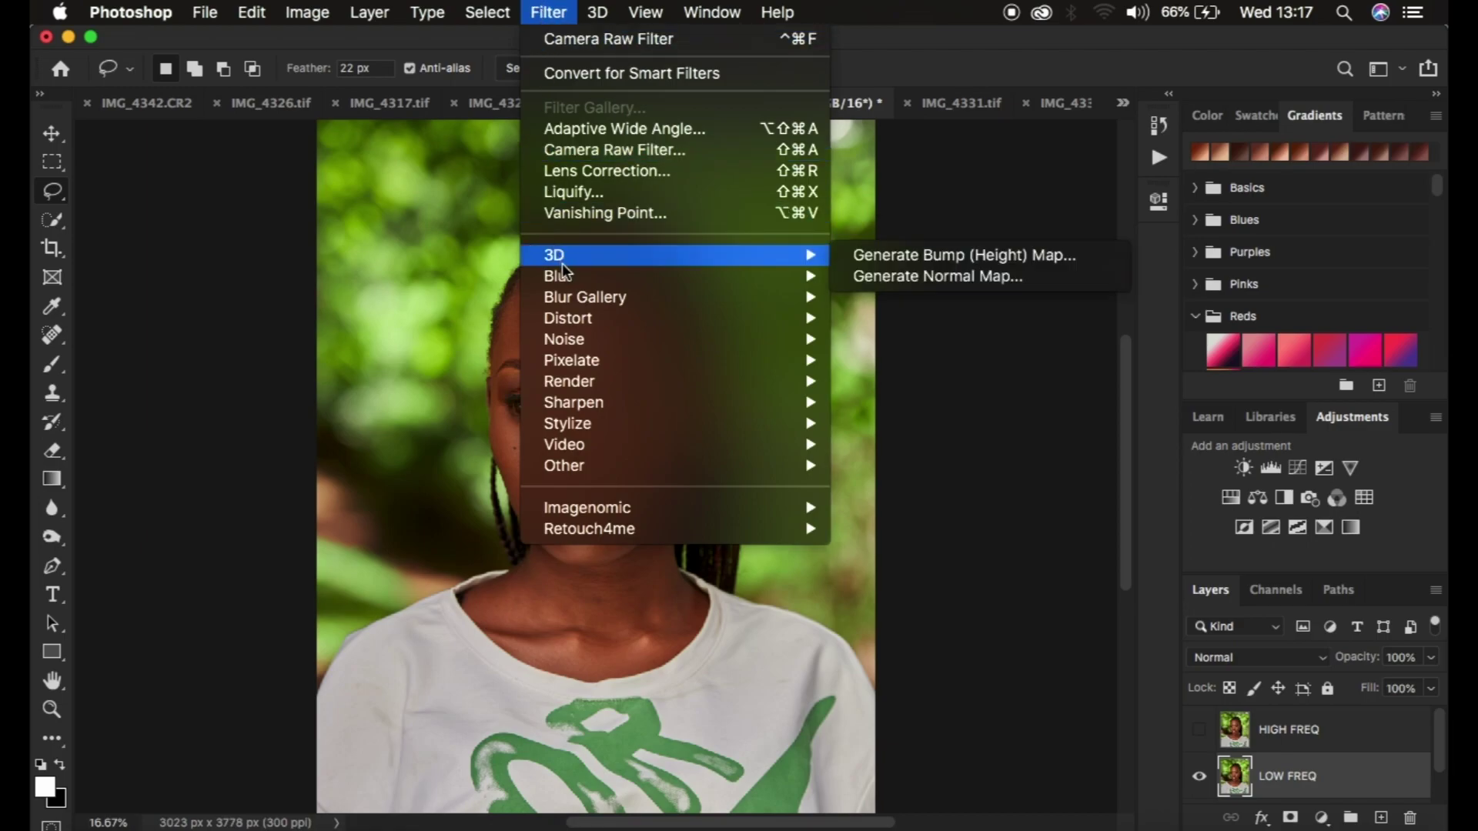
mouse_move(626, 277)
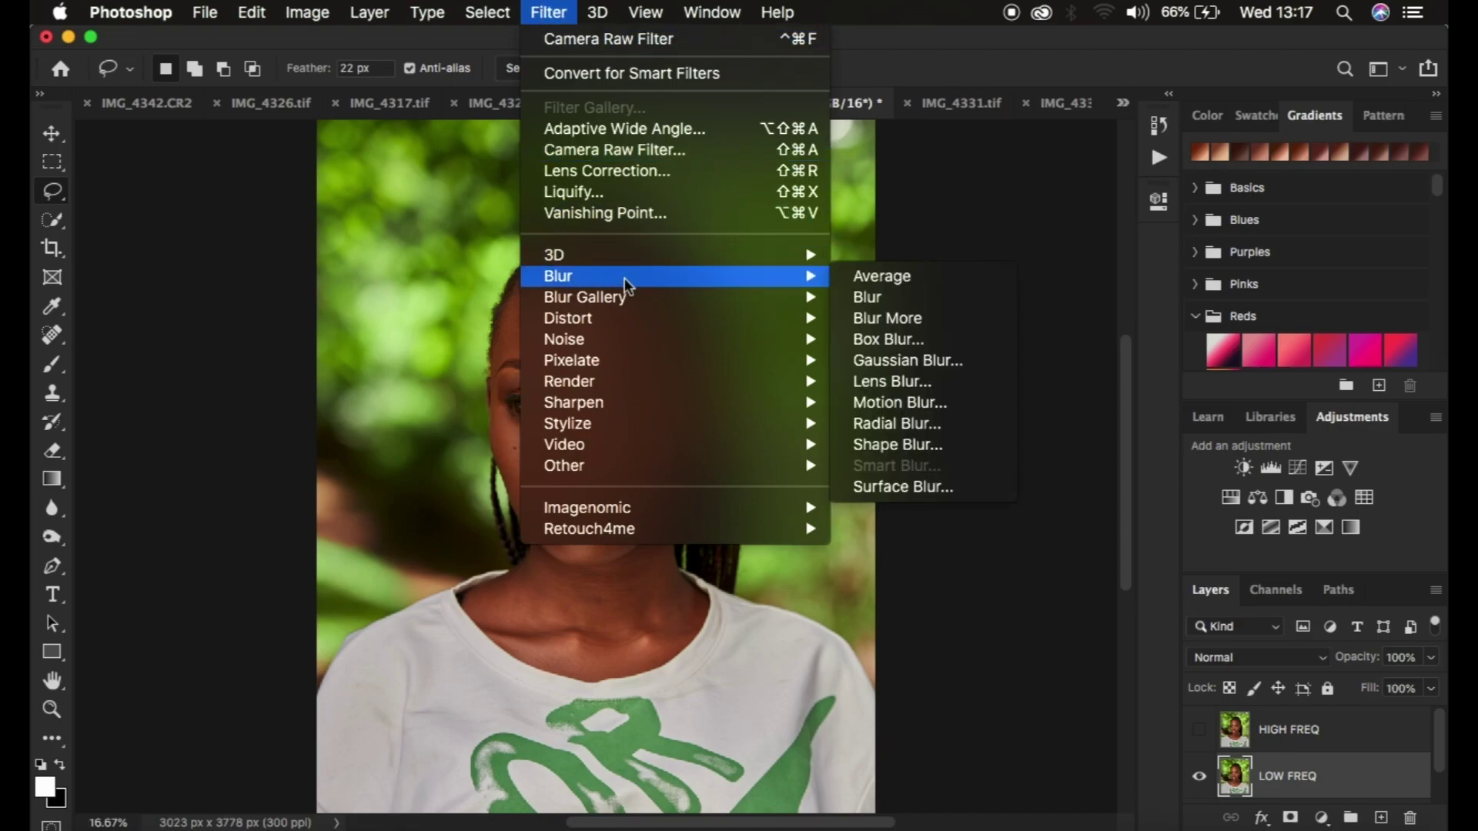
left_click(925, 360)
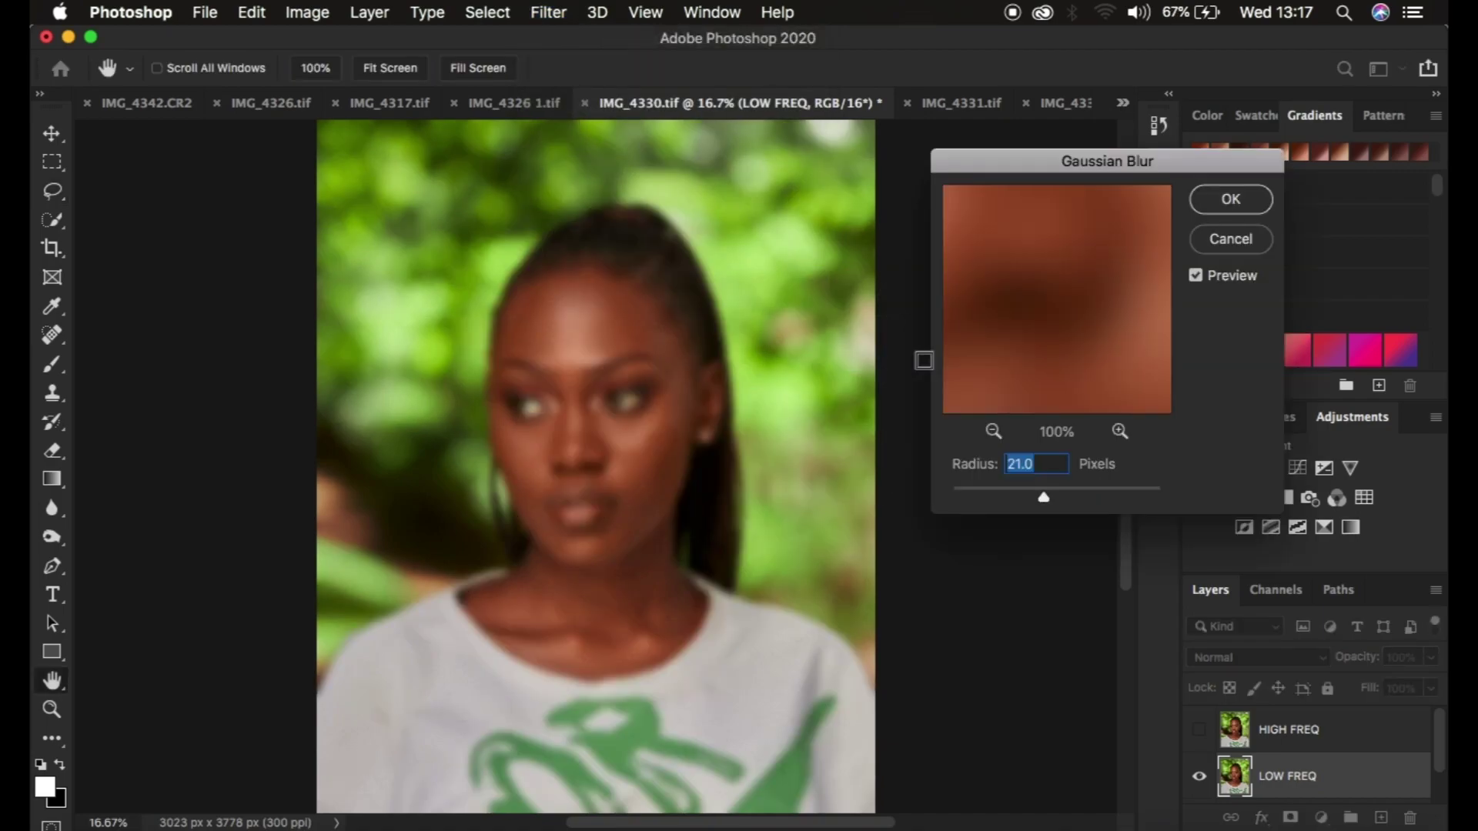
left_click_drag(1048, 505, 884, 488)
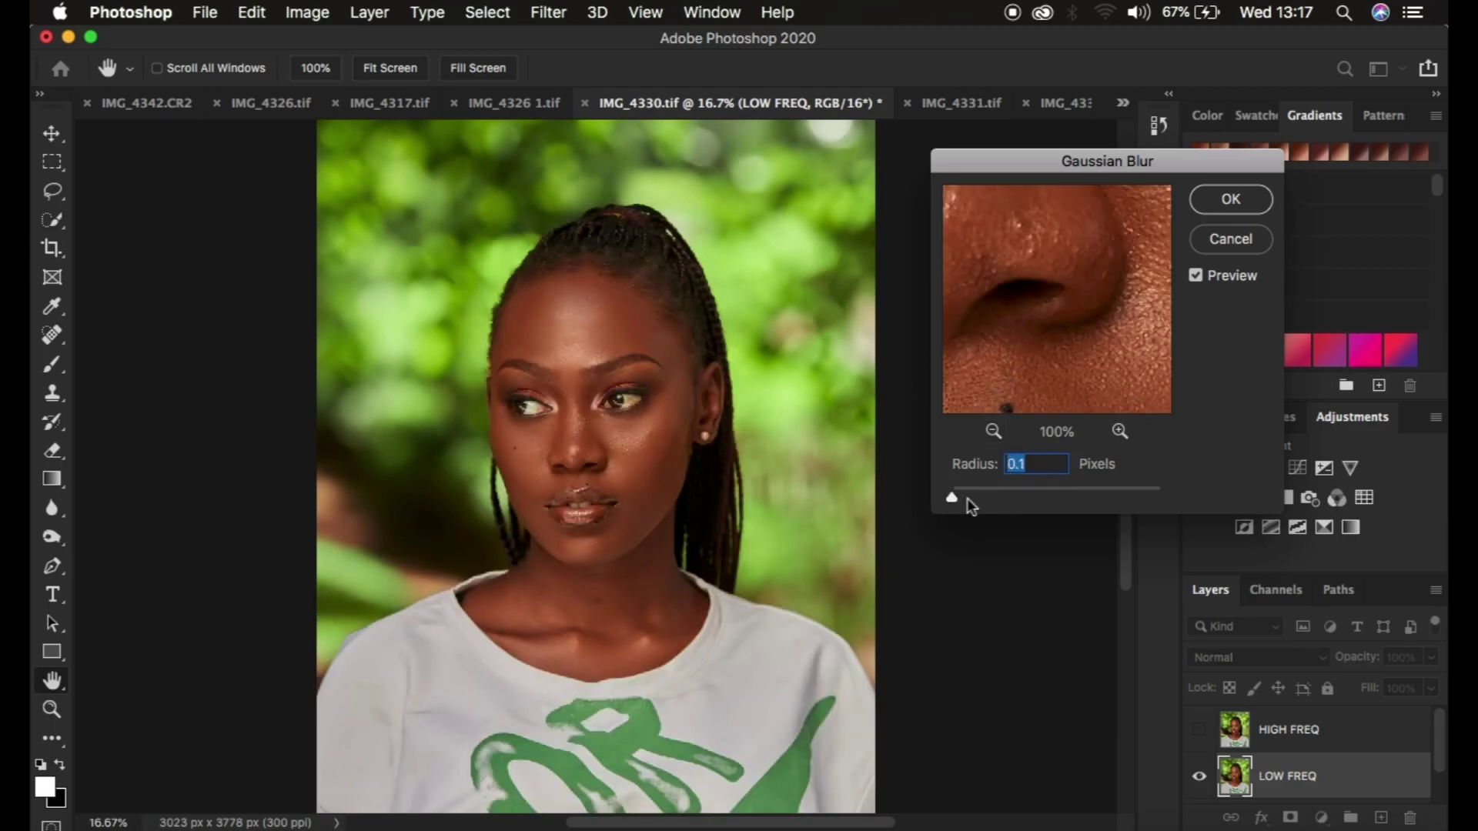
Zoom and pan the blur preview to 33% on the eye and cheek.
left_click(992, 431)
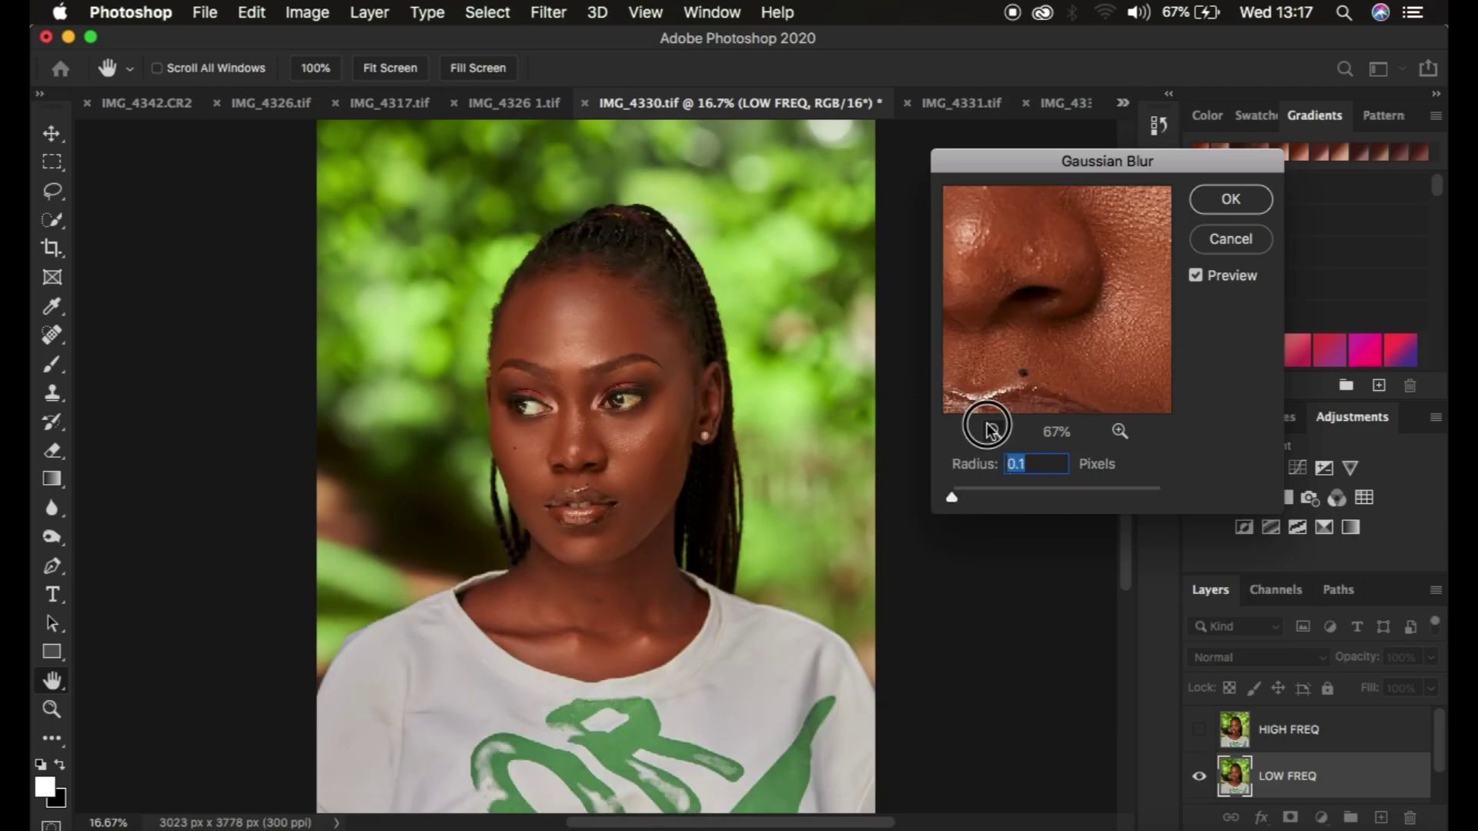
left_click(993, 431)
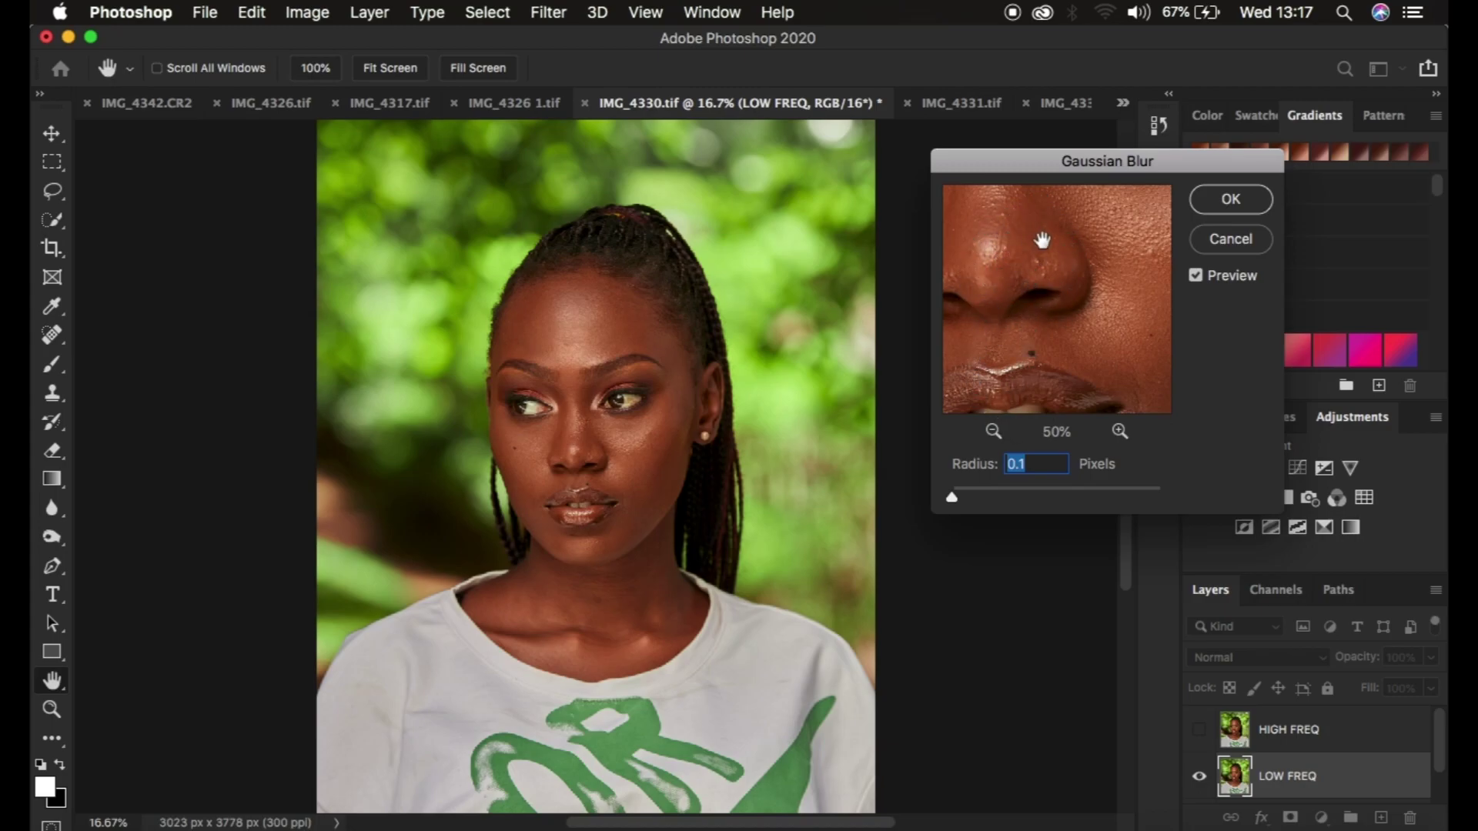
left_click_drag(1032, 215, 1039, 355)
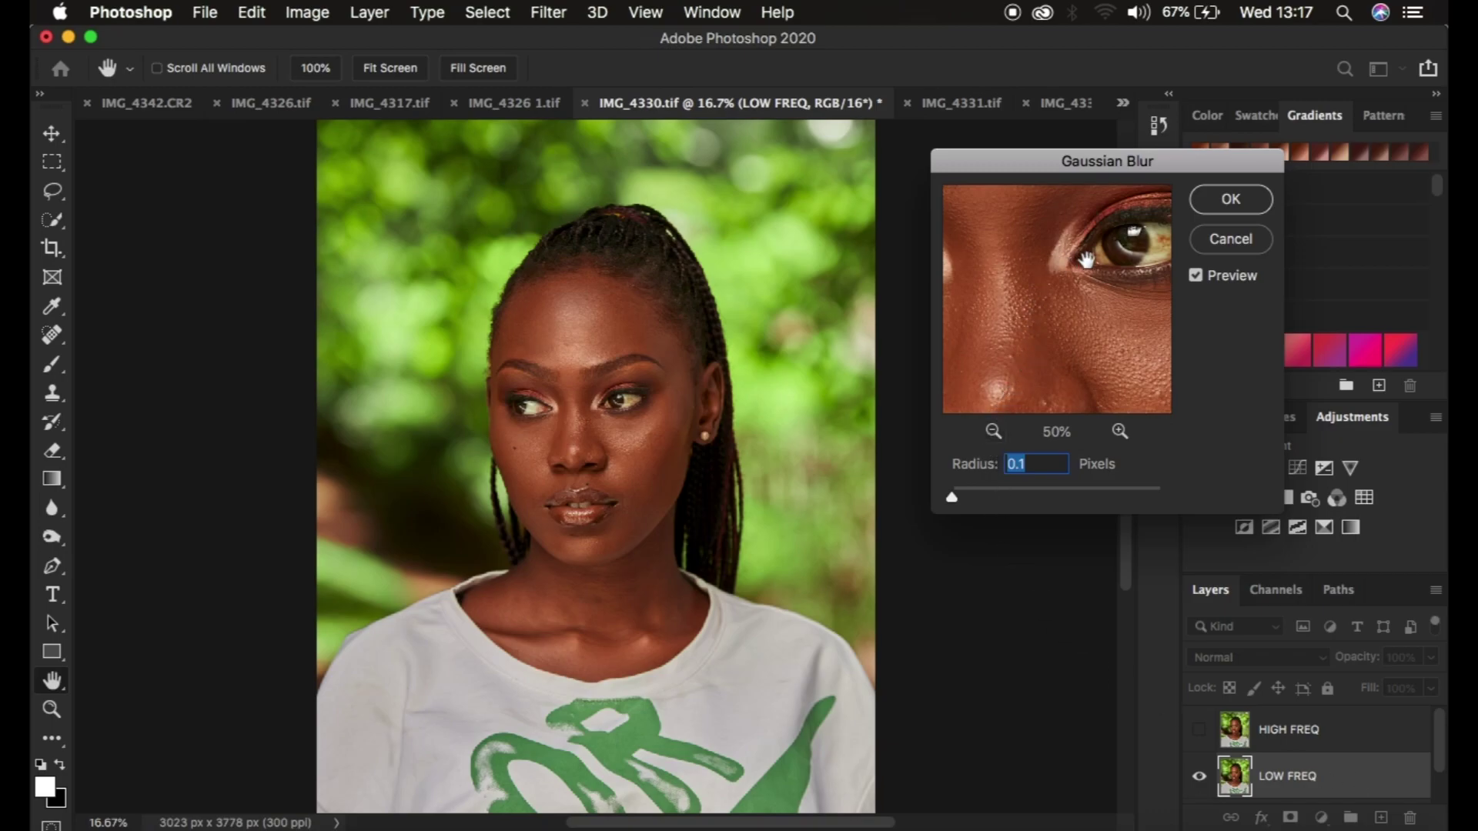
left_click(994, 433)
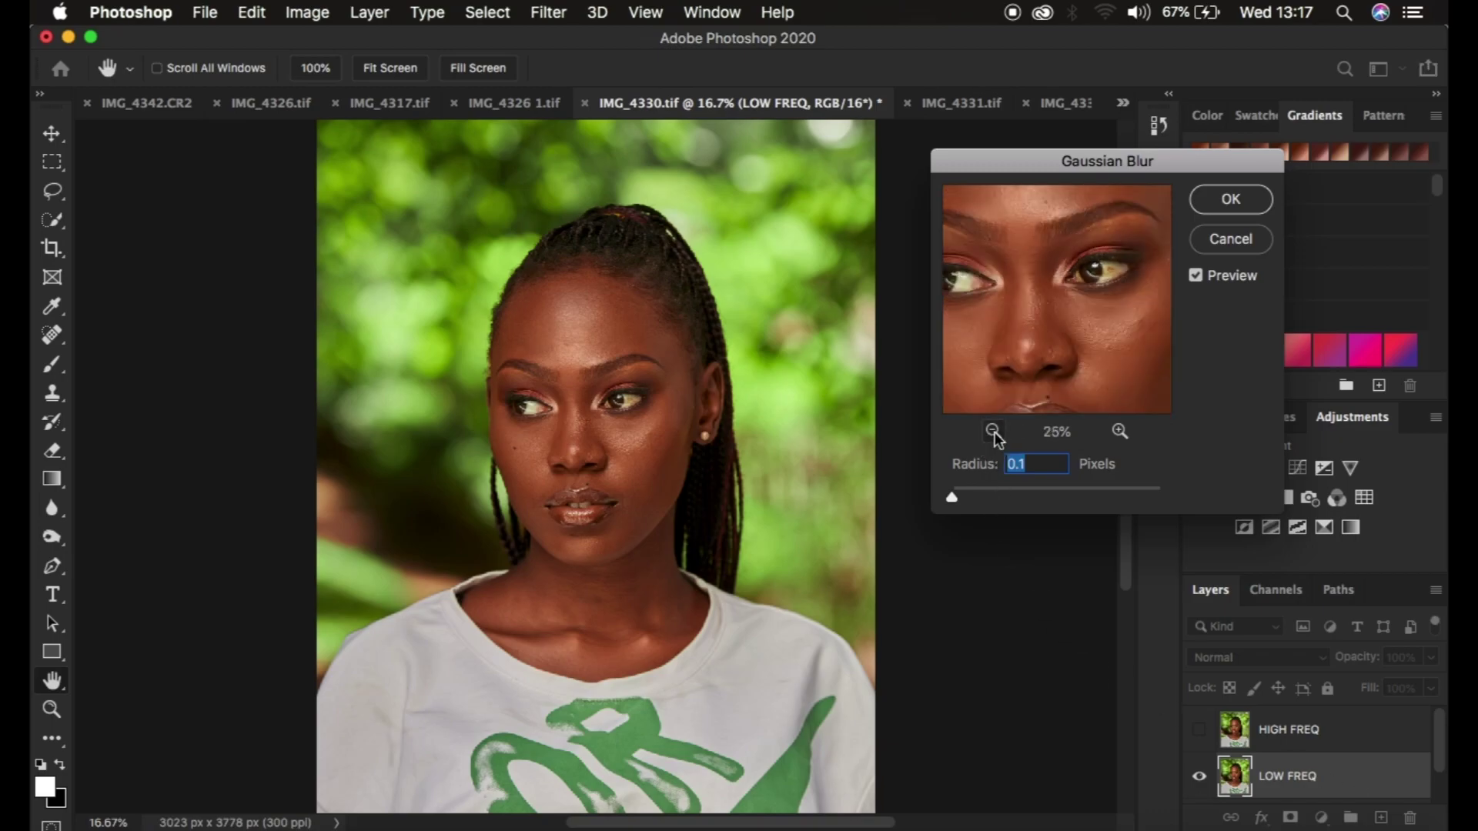
left_click(1115, 431)
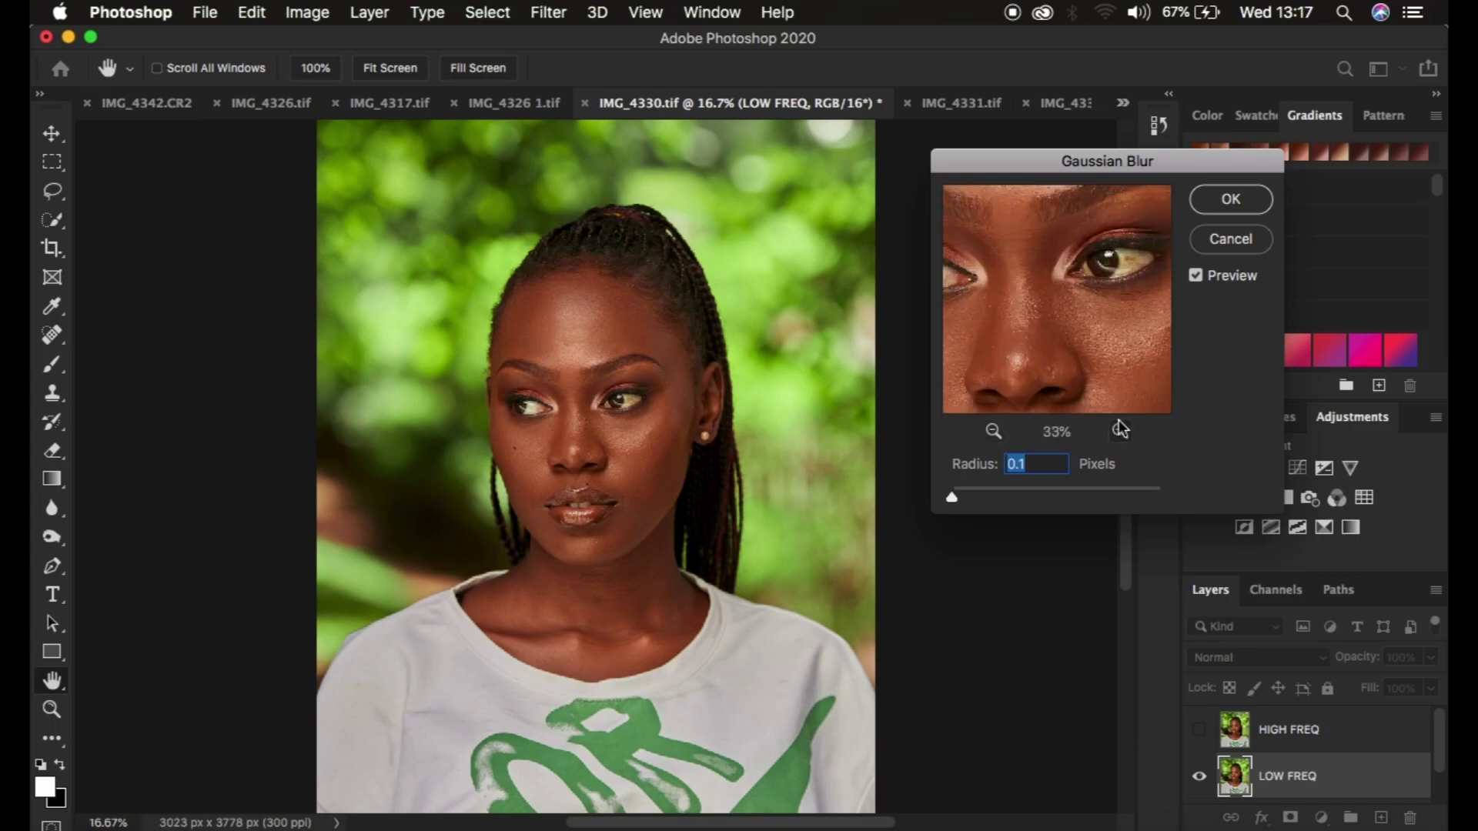
mouse_move(1099, 330)
left_mouse_down()
mouse_move(1036, 293)
mouse_move(1089, 316)
left_mouse_up()
Raise the LOW FREQ Gaussian Blur radius to 7.0 pixels and apply it.
left_click(1120, 431)
left_click_drag(1054, 358, 1095, 333)
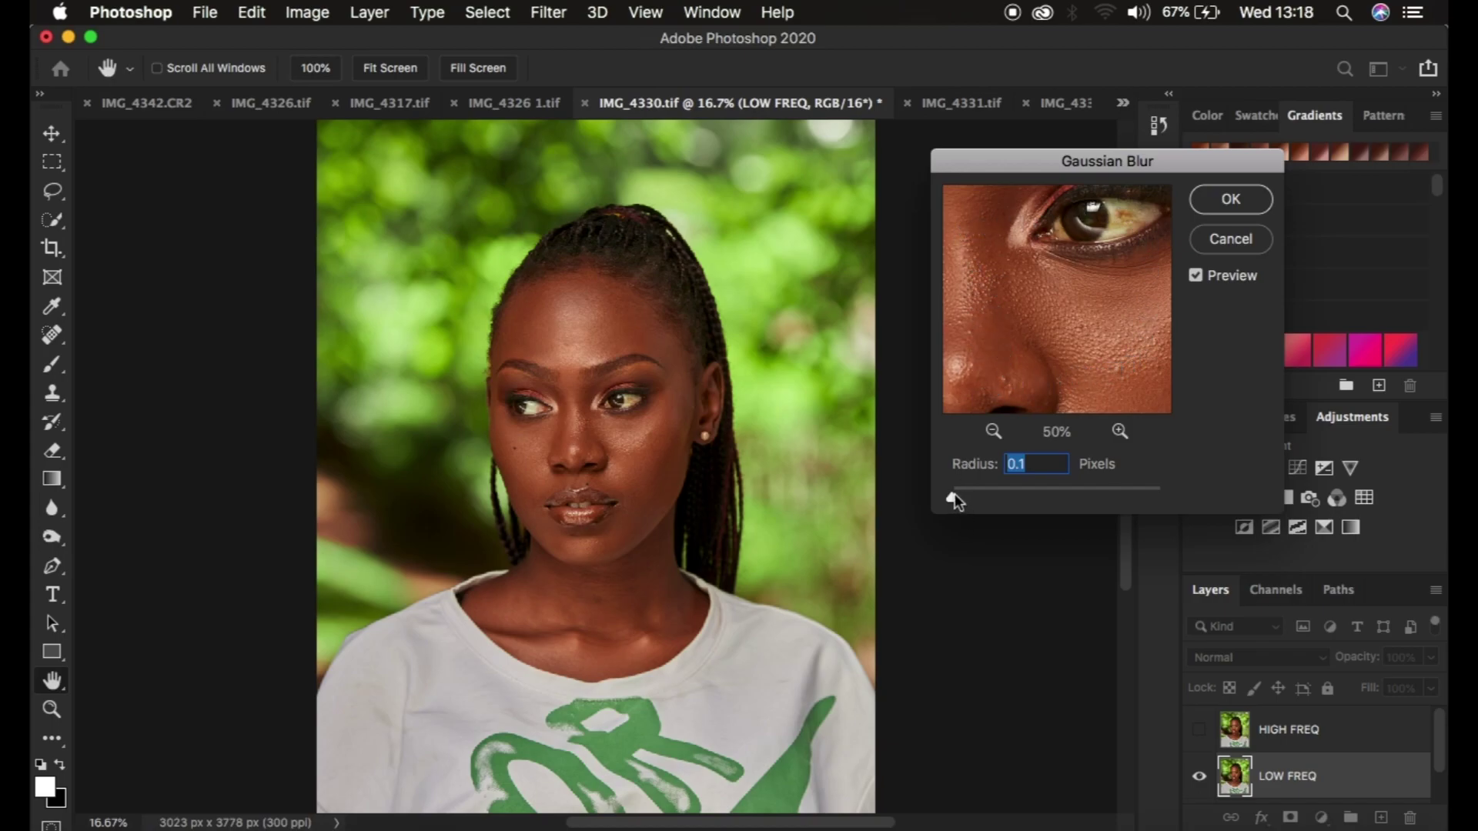
left_click_drag(952, 496, 1020, 504)
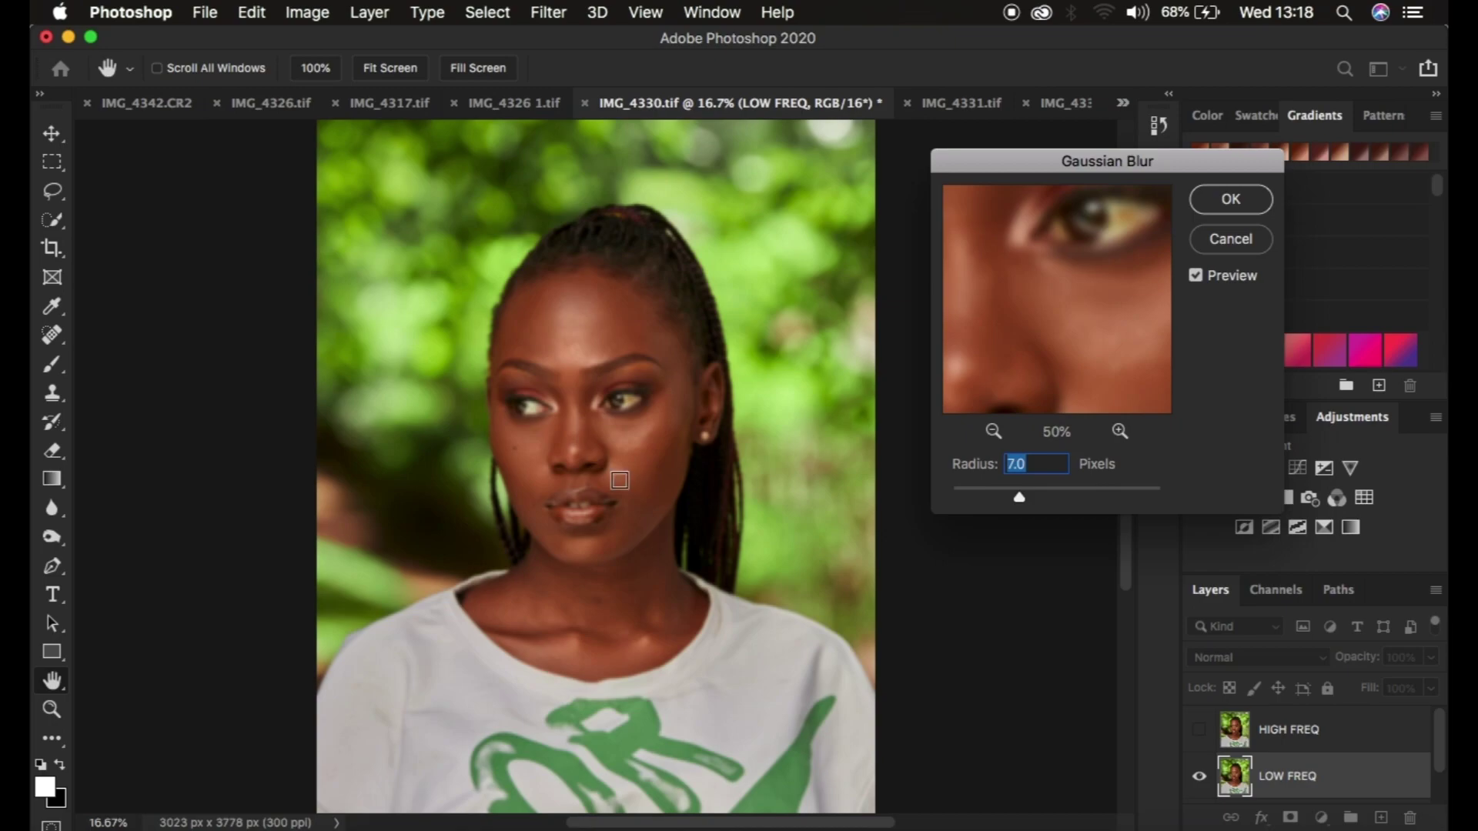
left_click_drag(1049, 333, 1050, 334)
left_click(1216, 202)
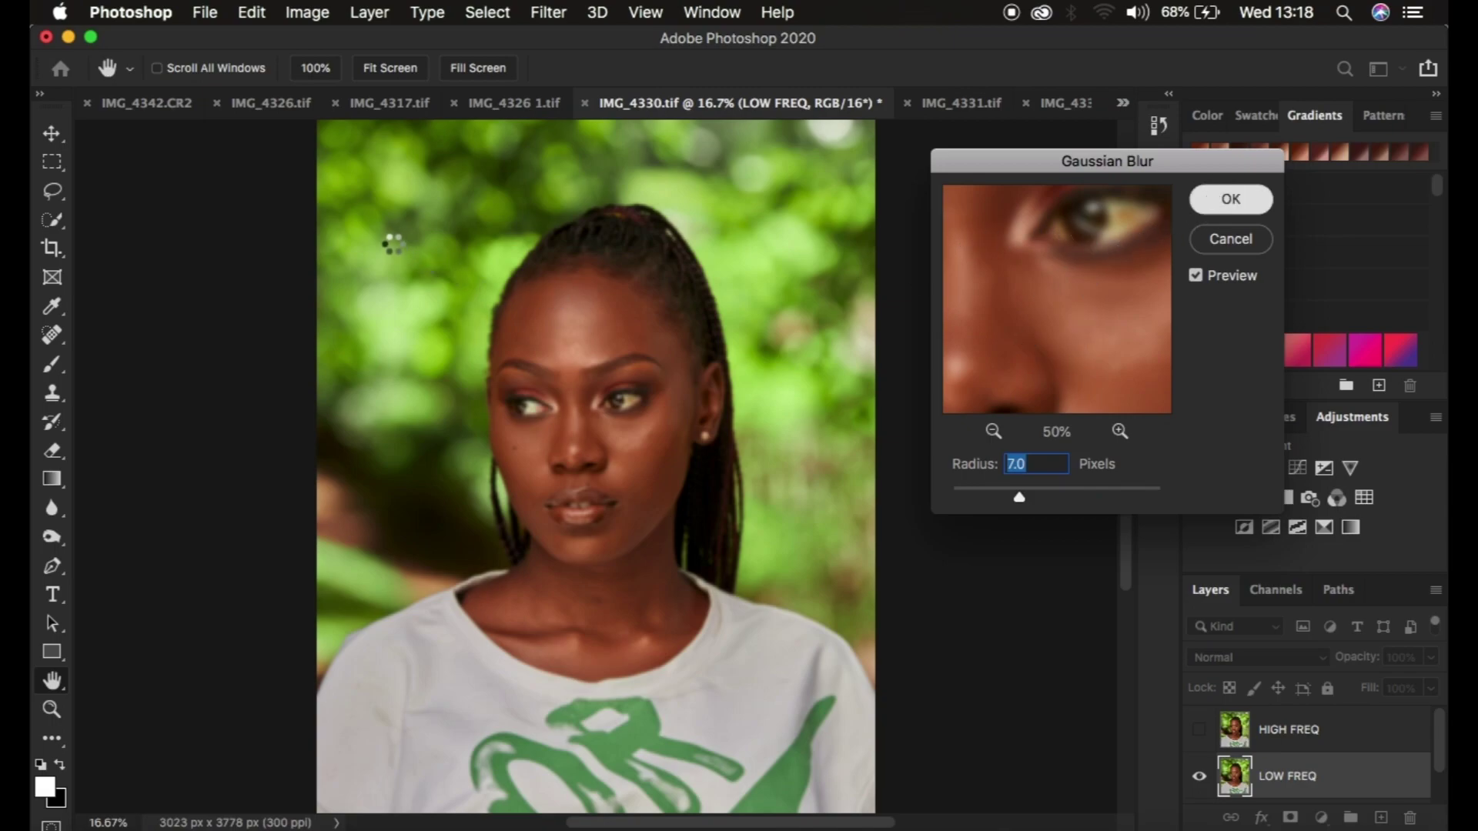
key("l")
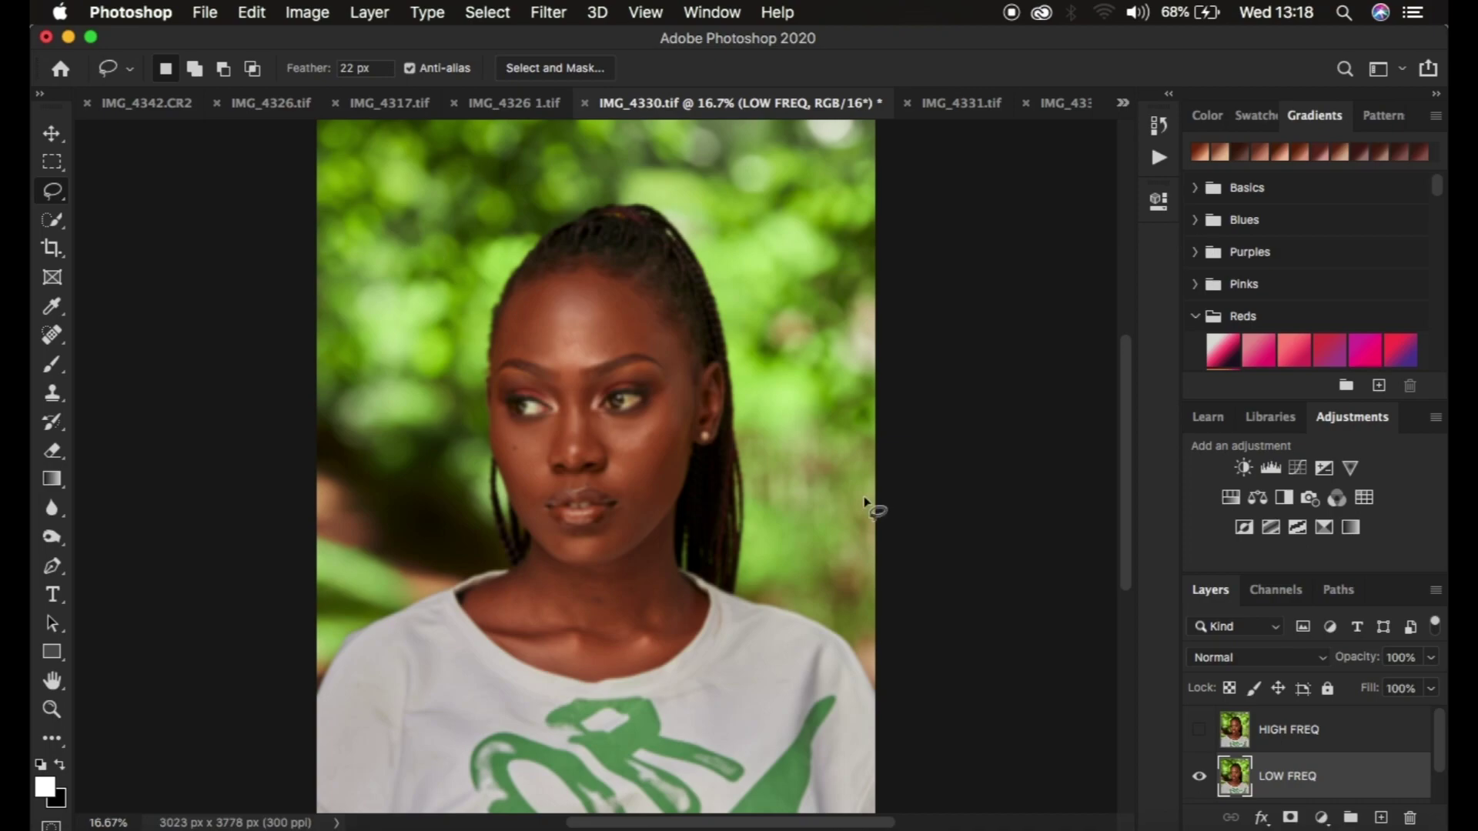
Select and show HIGH FREQ, then open Apply Image with the dialog moved off the face.
left_click(1305, 733)
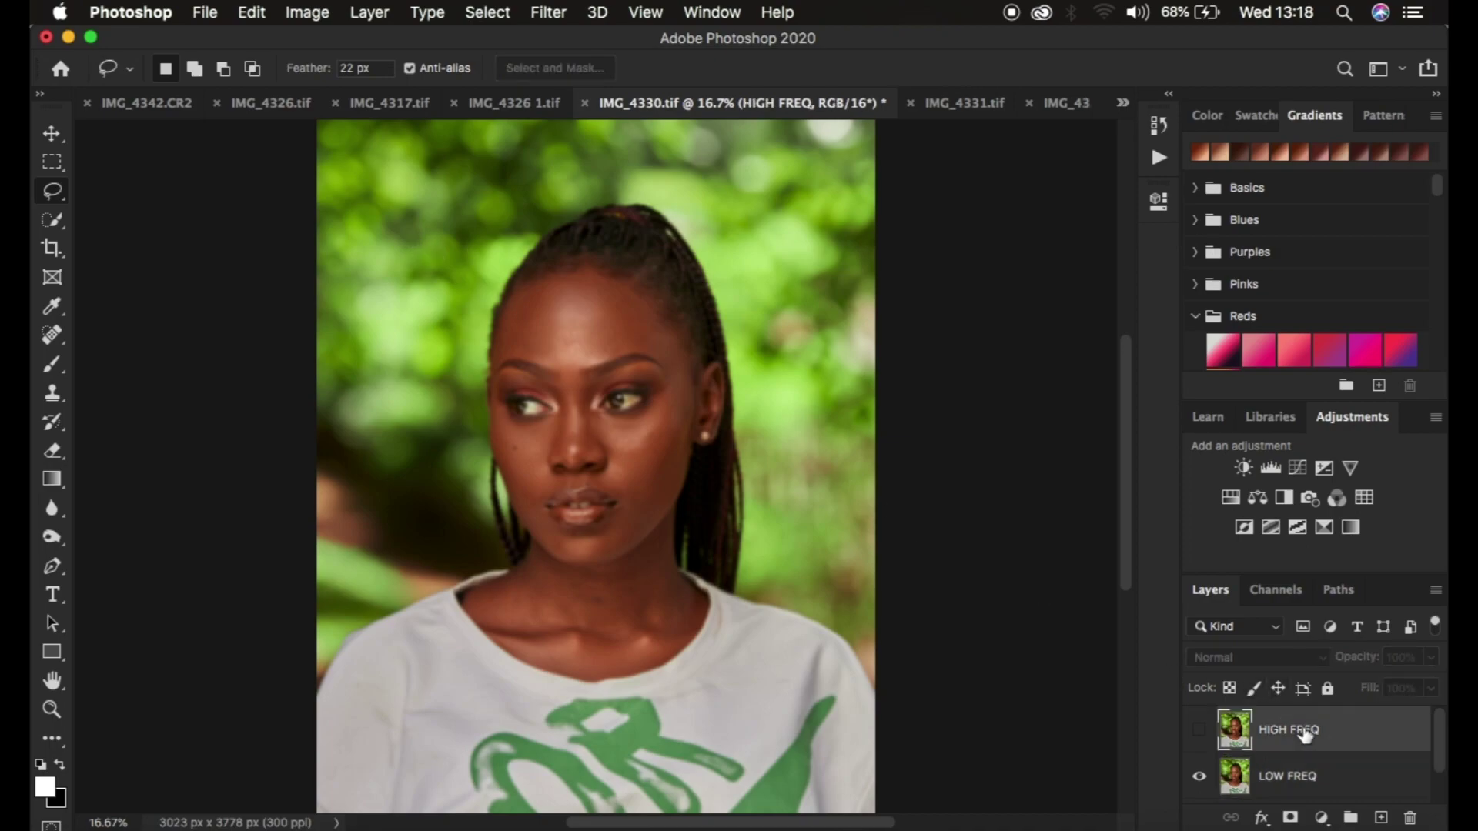
left_click(1199, 731)
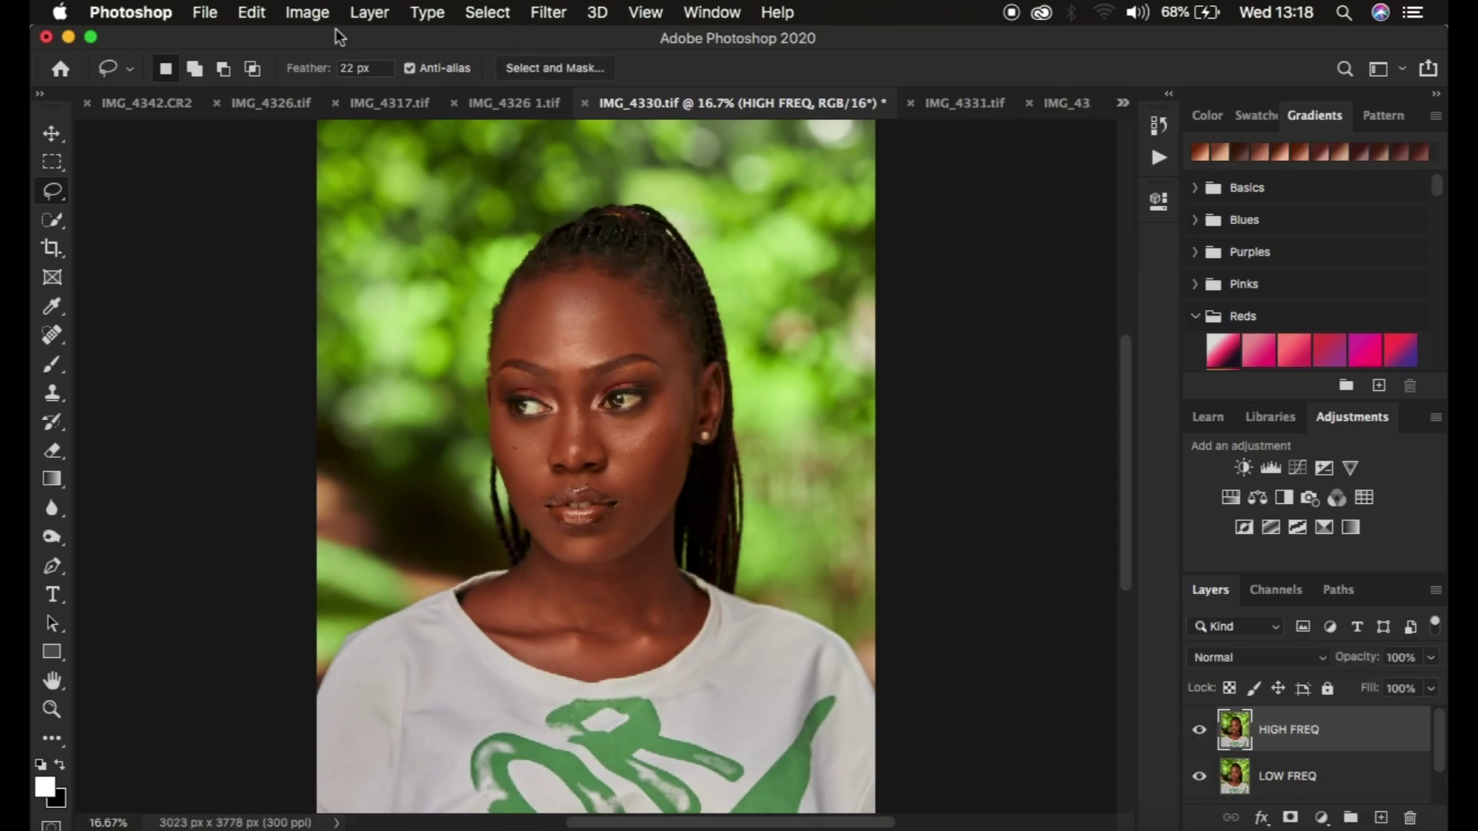
left_click(307, 12)
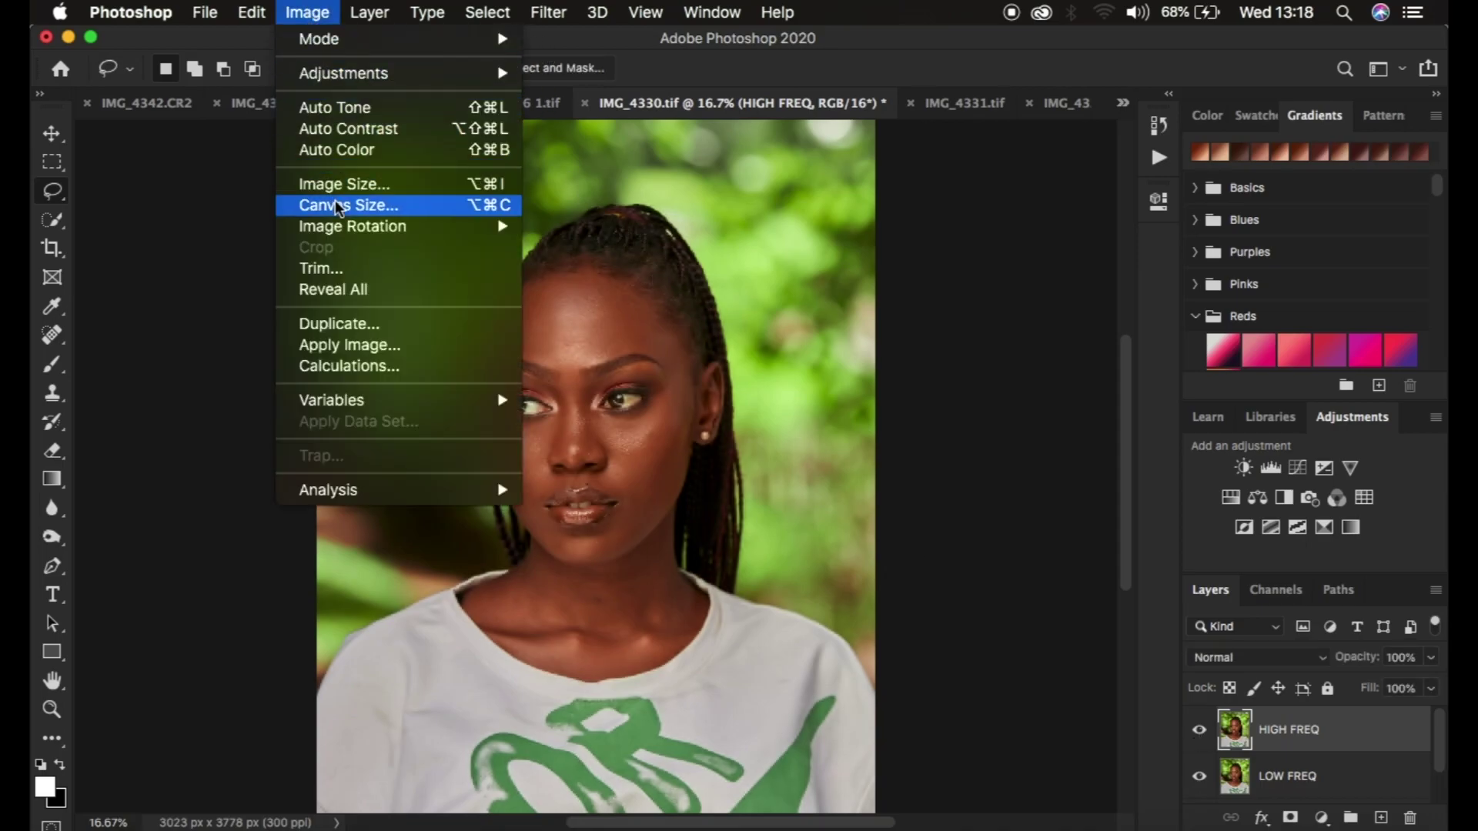
left_click(342, 345)
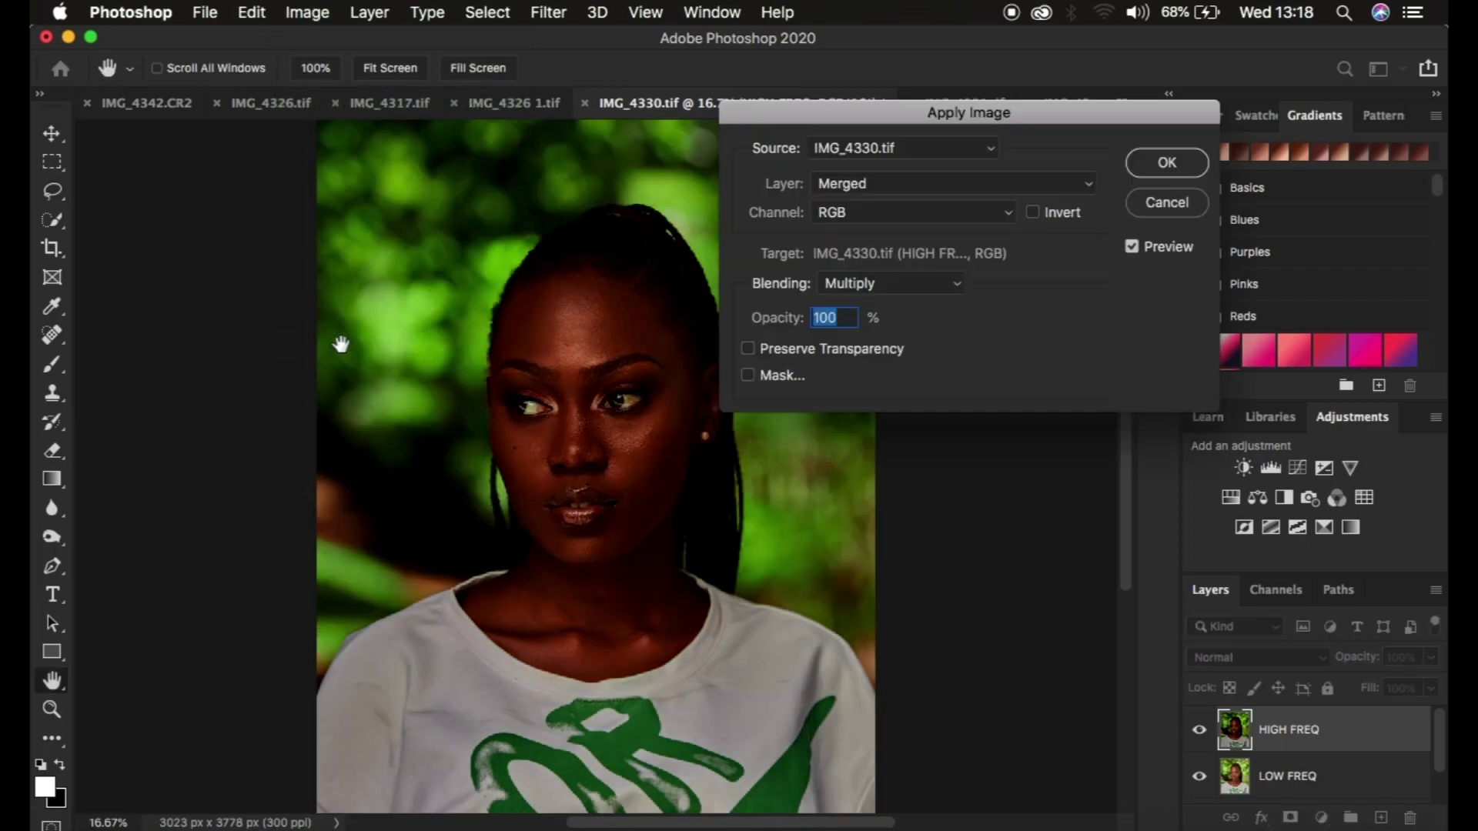
left_click_drag(964, 123, 973, 251)
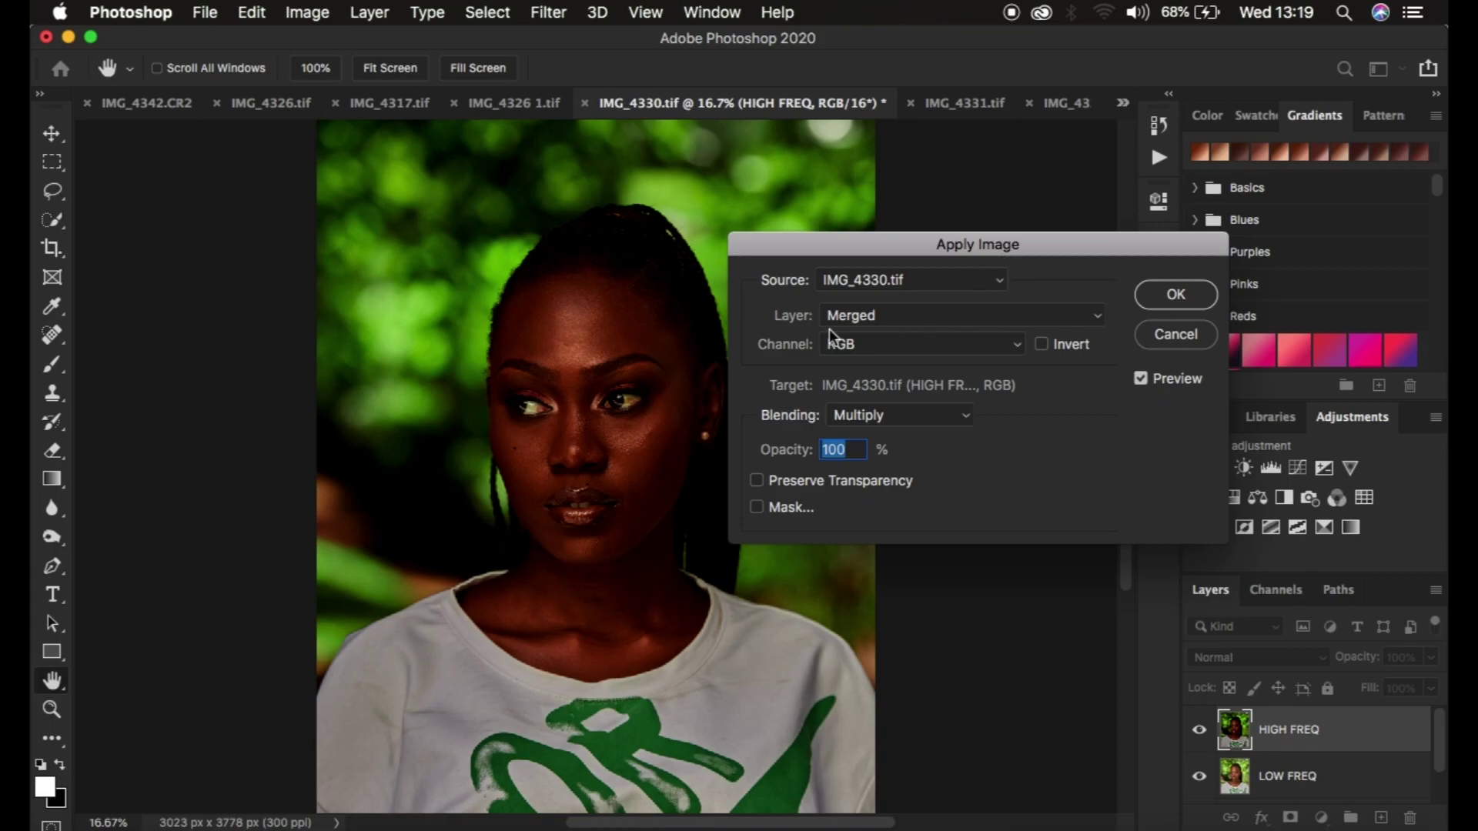
left_click(866, 316)
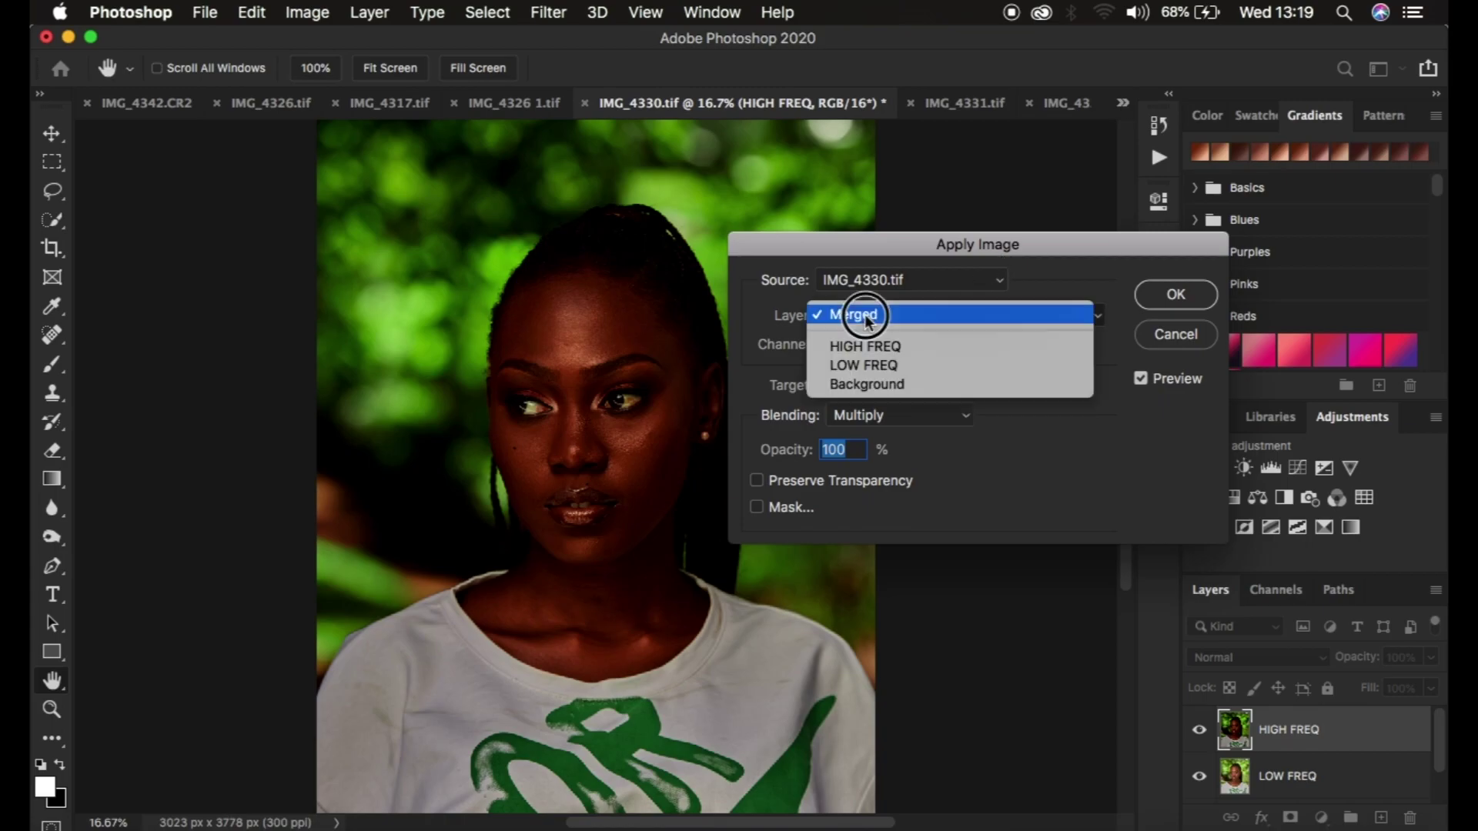
Set Apply Image to source LOW FREQ, RGB channel, with Add blending.
left_click(873, 364)
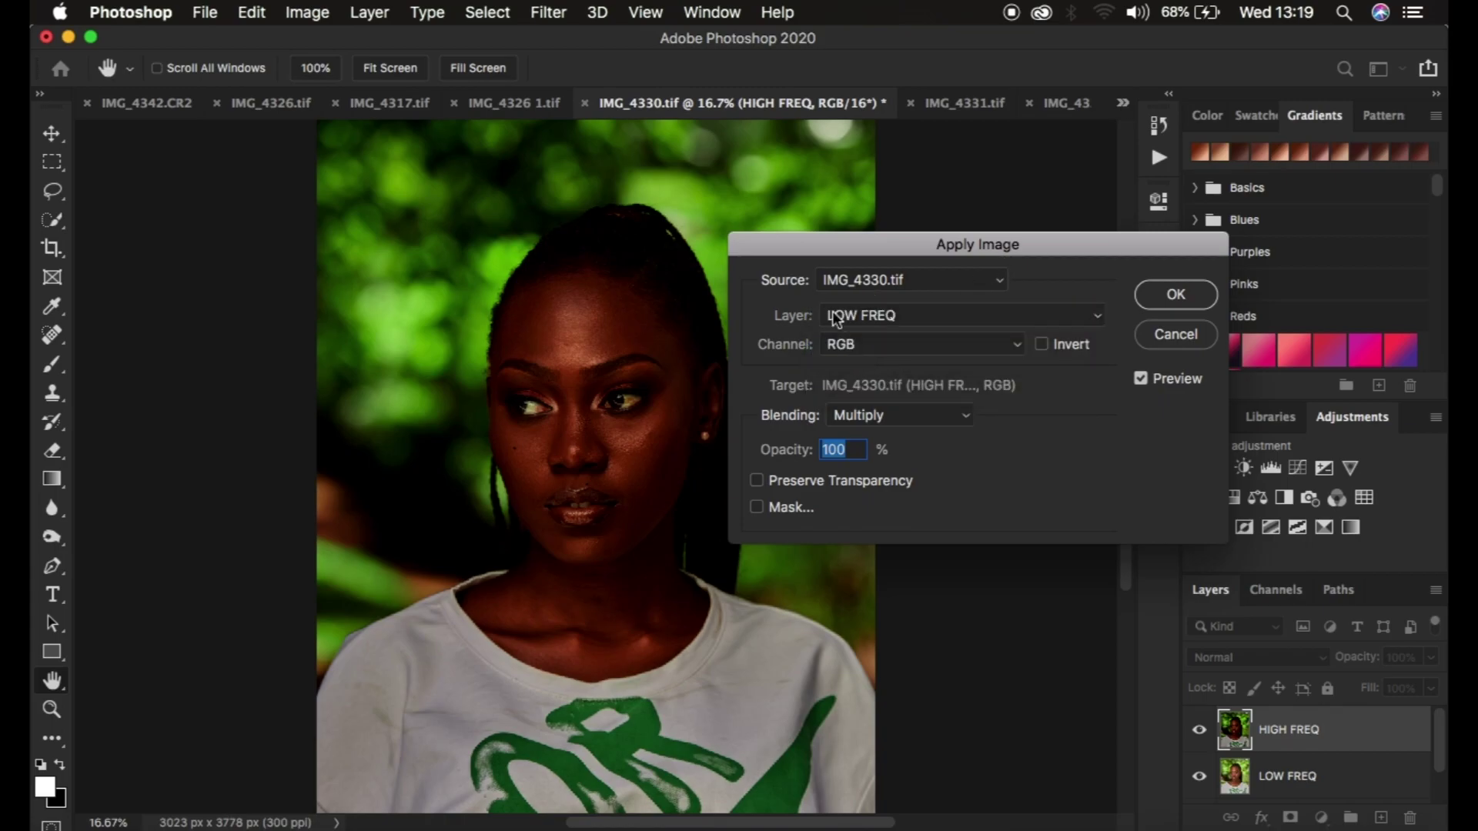
left_click(874, 317)
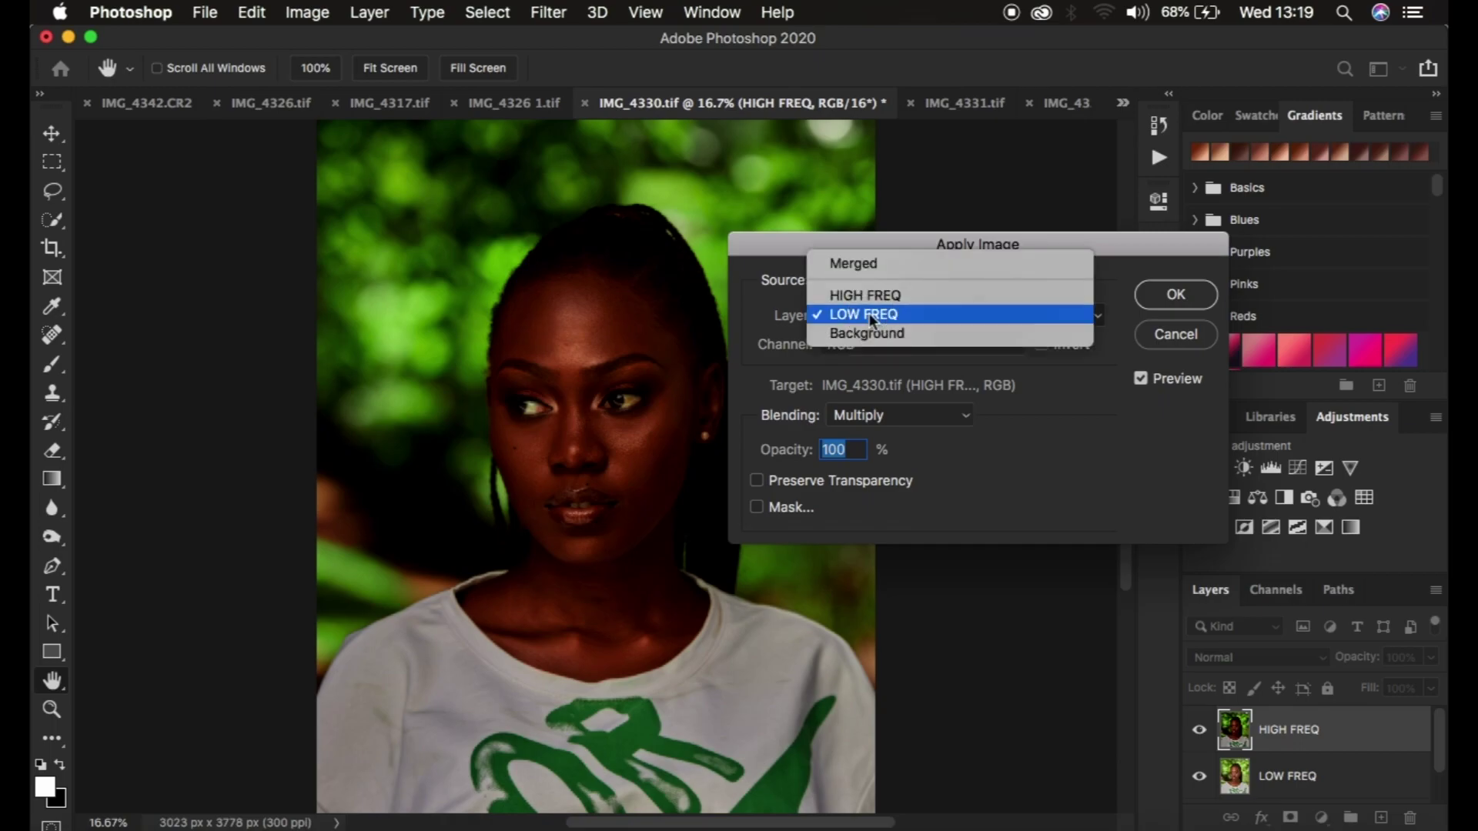
left_click(872, 318)
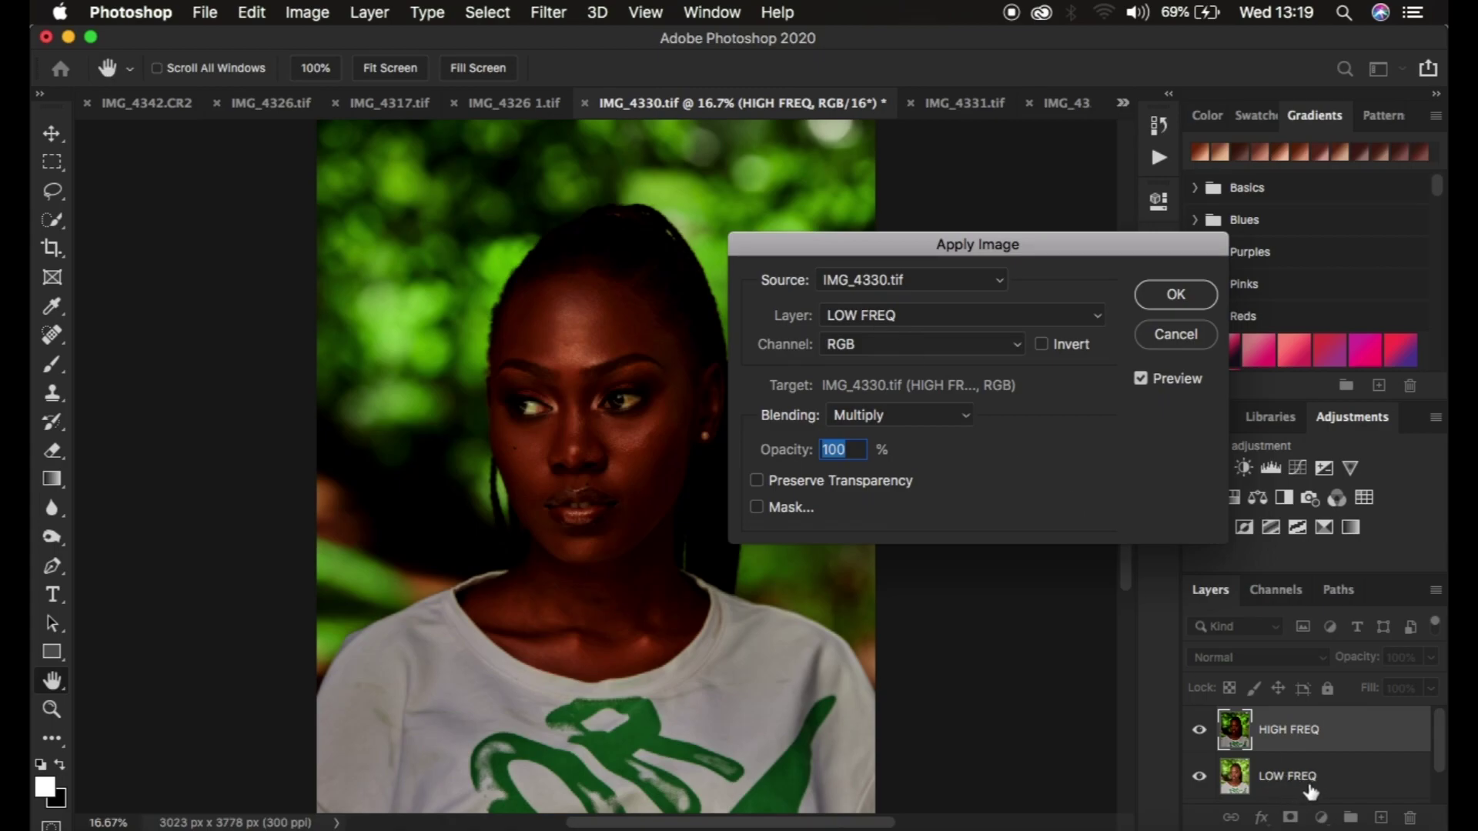
left_click(898, 346)
left_click(894, 343)
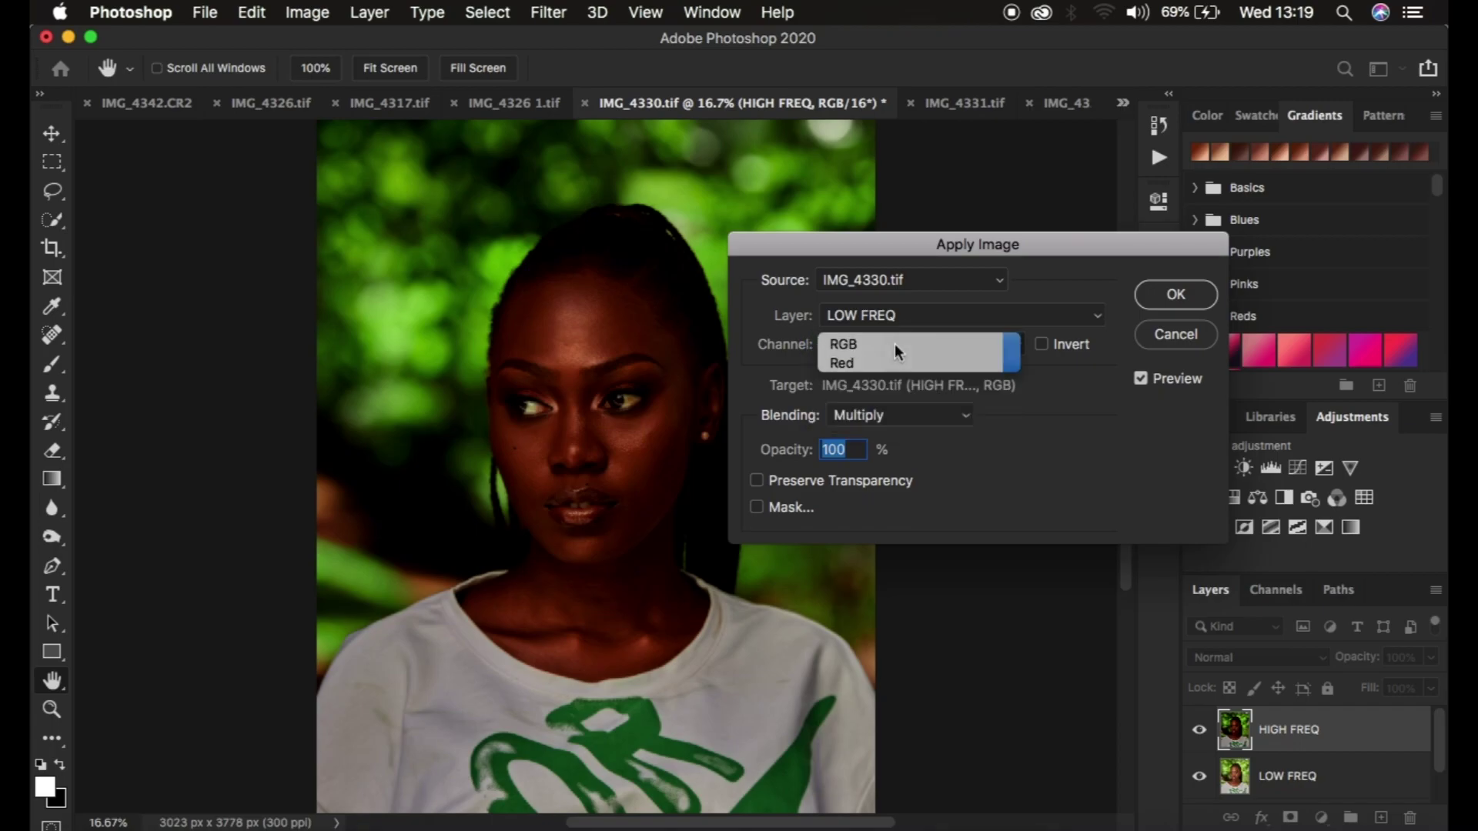
left_click(861, 416)
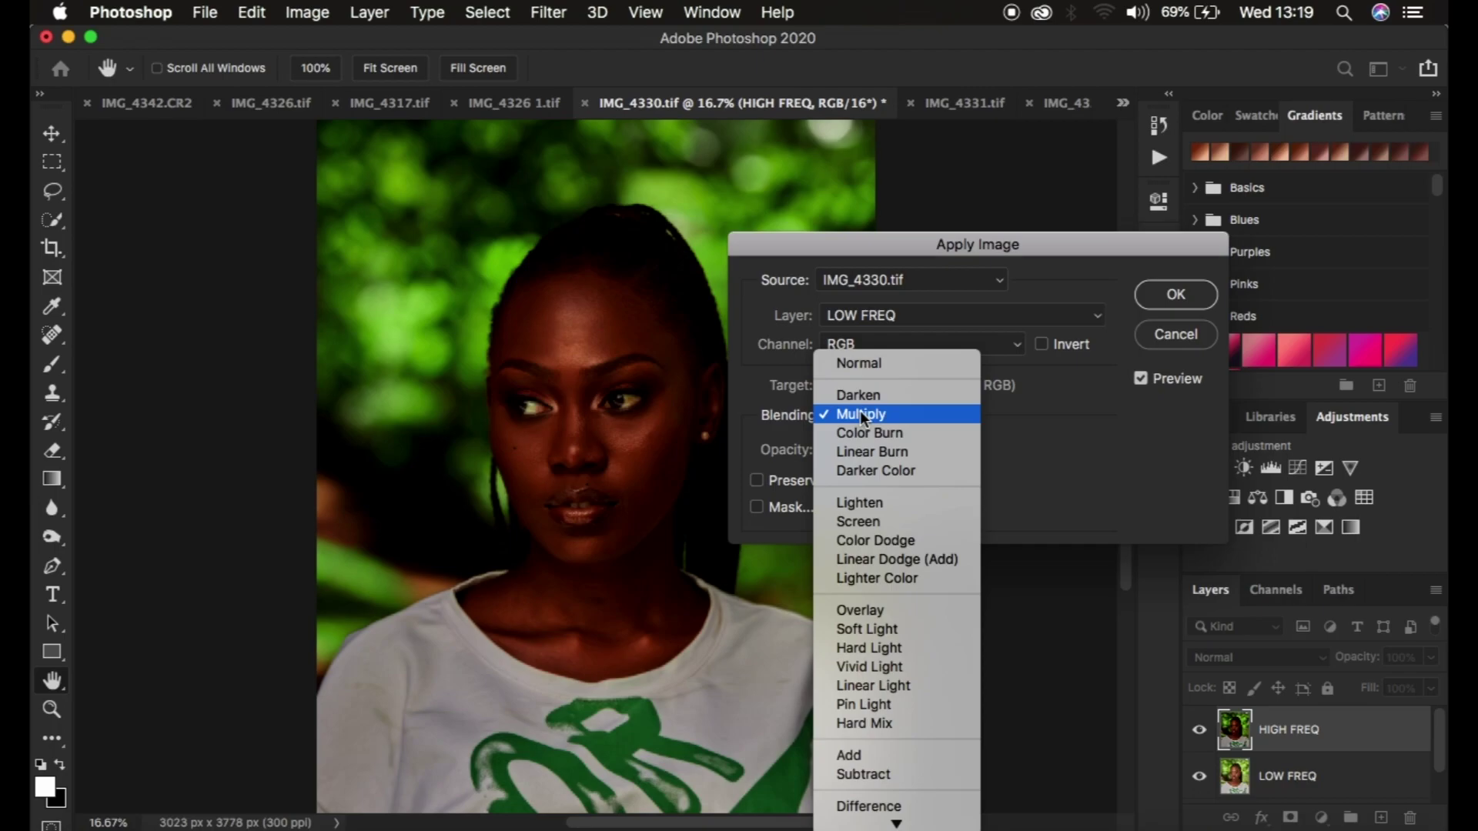
left_click(874, 754)
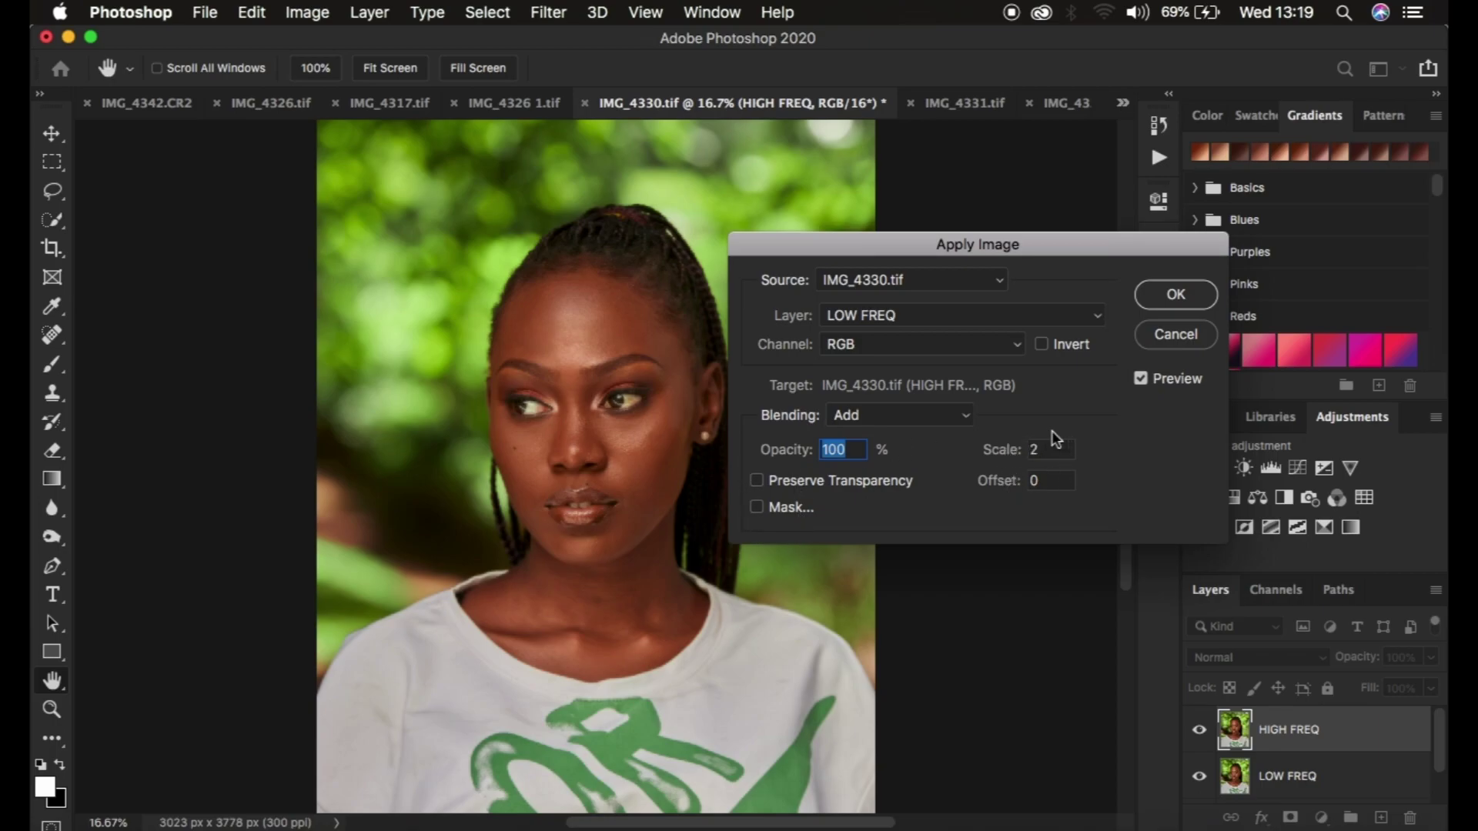
Preview Apply Image with Subtract blending and Invert off, giving offset 128.
left_click(1042, 346)
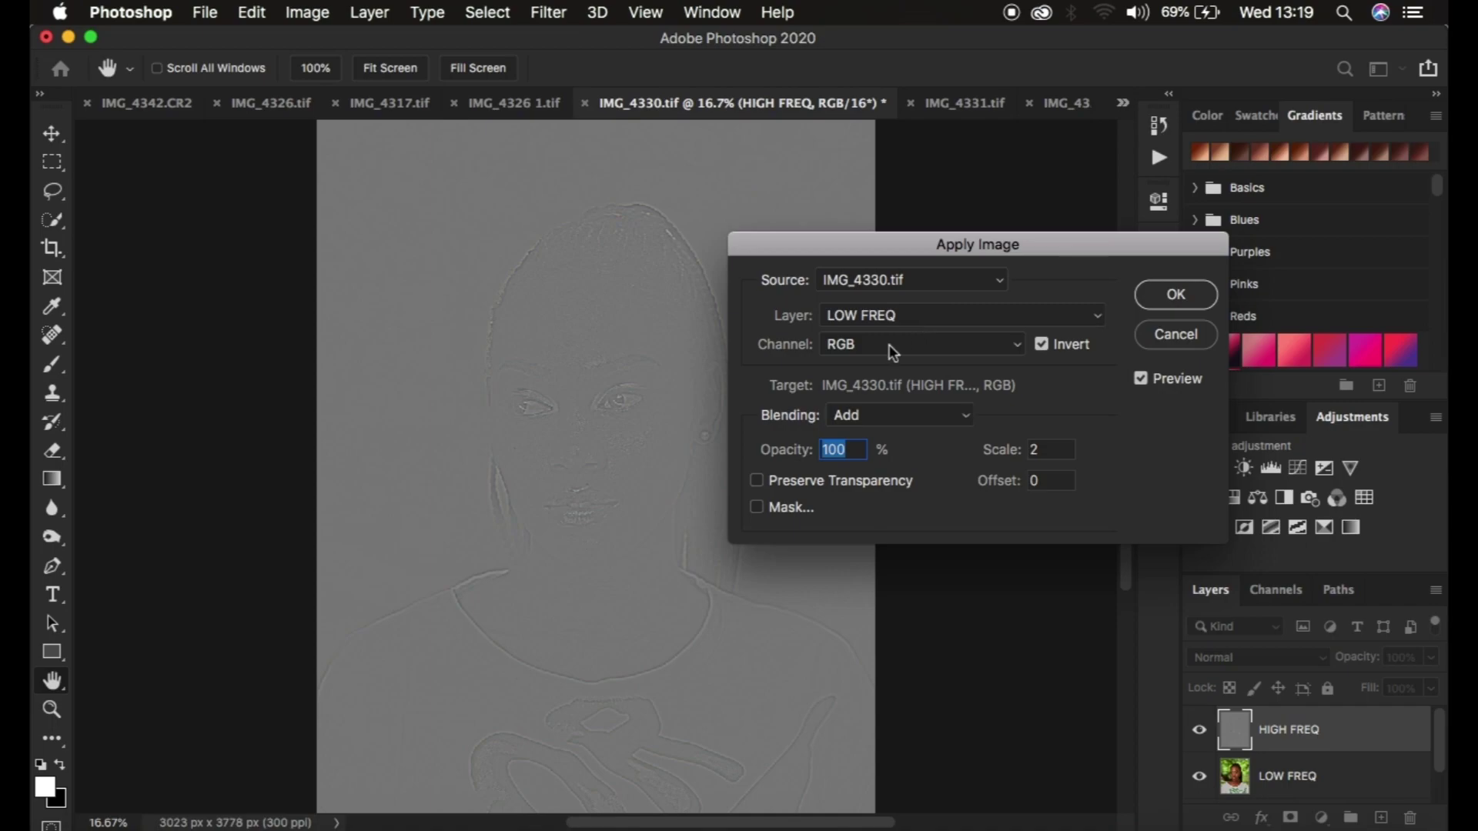
left_click(879, 316)
left_click(880, 316)
left_click(880, 346)
left_click(877, 346)
left_click(1042, 345)
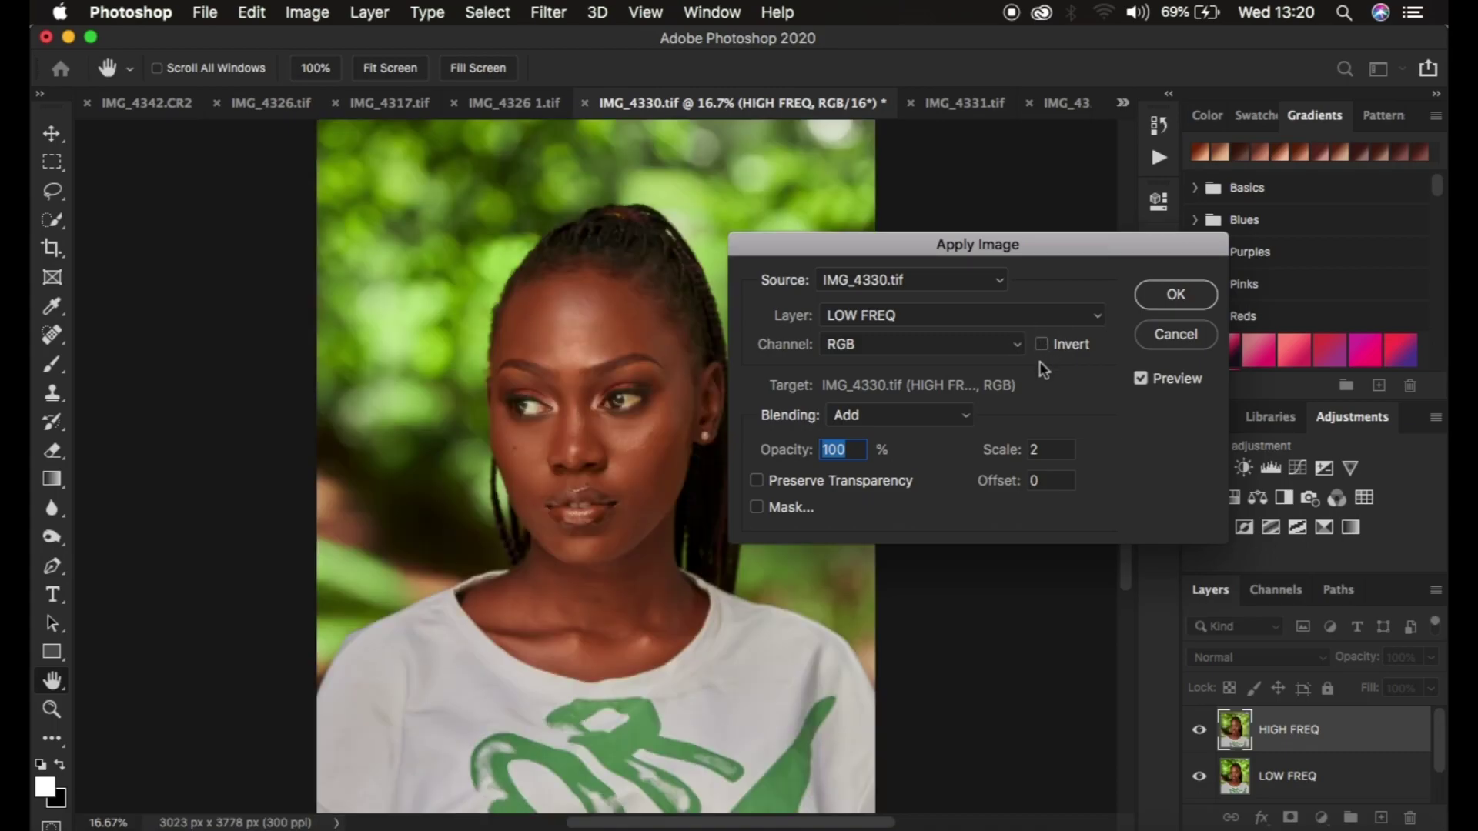
left_click(888, 419)
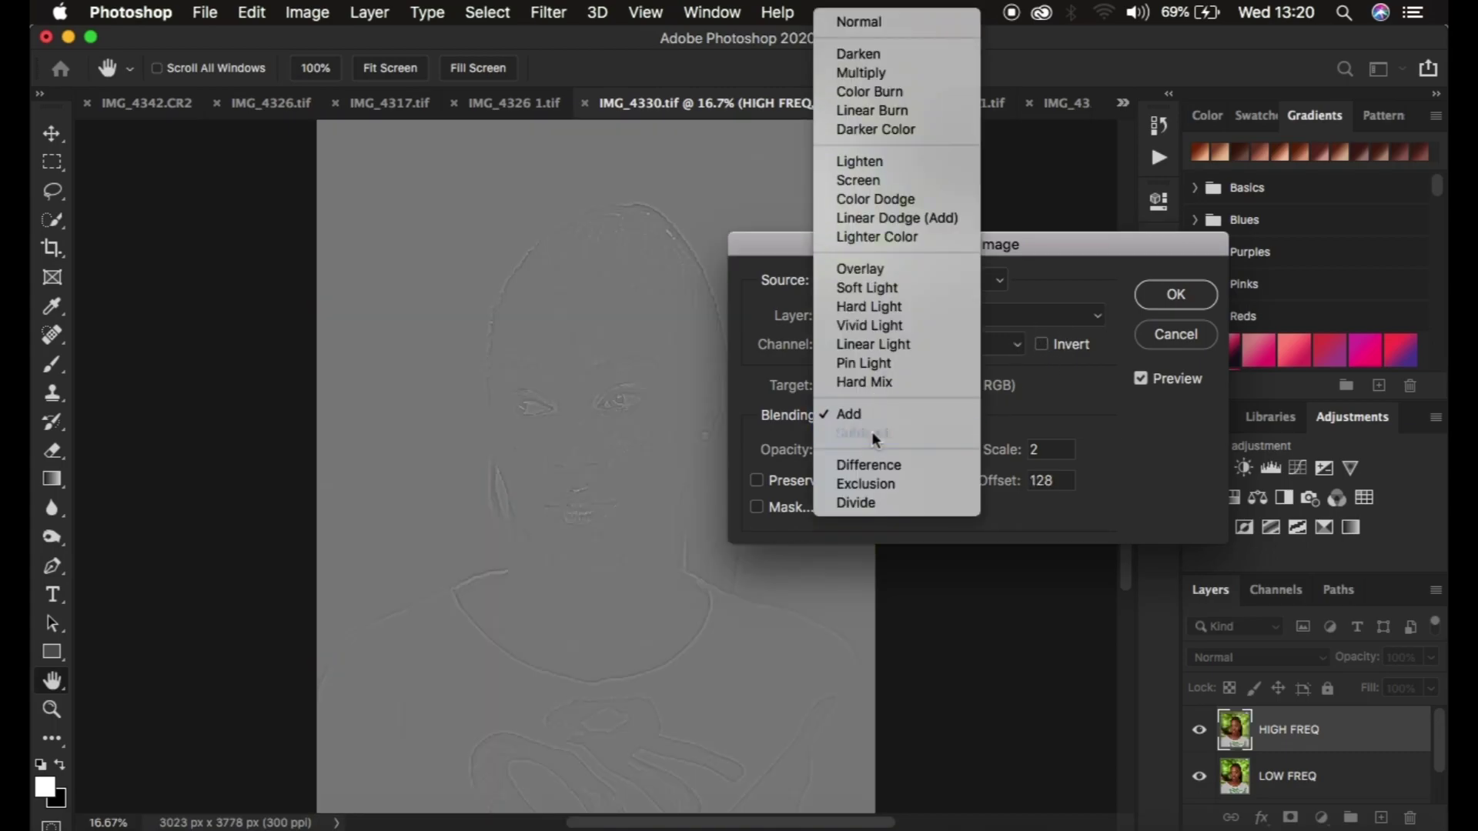
left_click(874, 434)
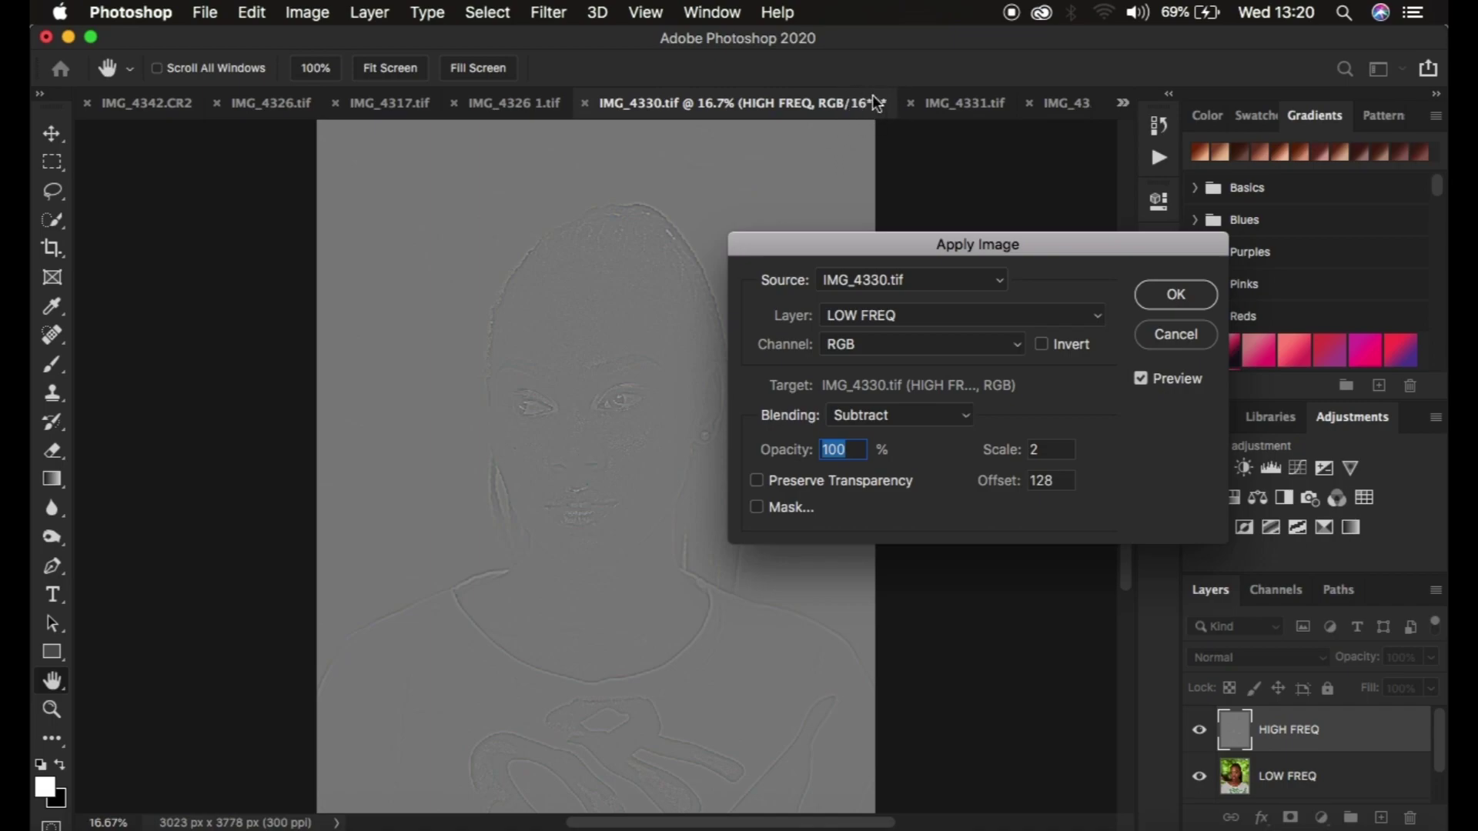
Apply the image to HIGH FREQ with Add blending and Invert checked.
left_click(885, 415)
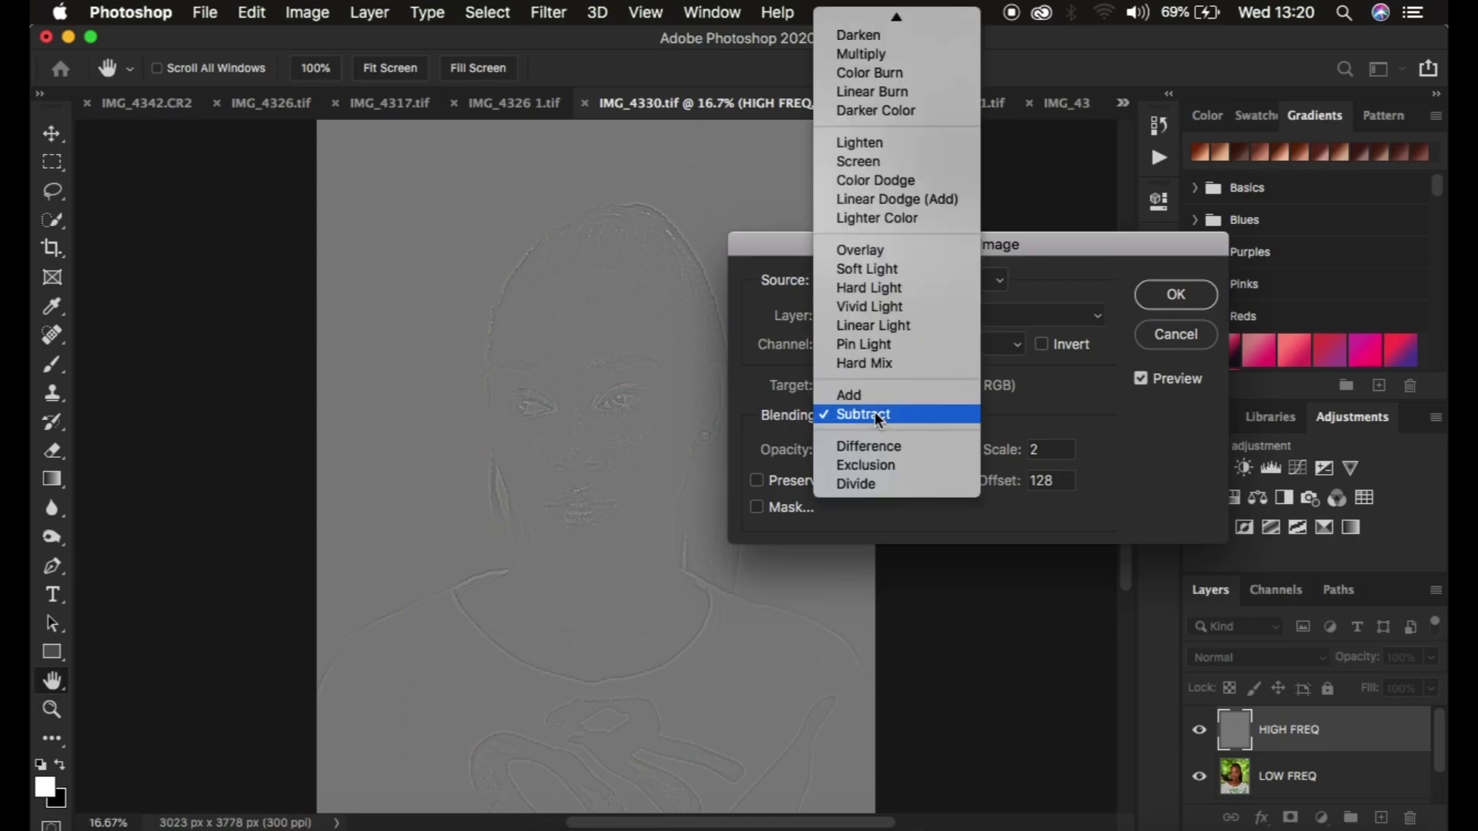
left_click(890, 391)
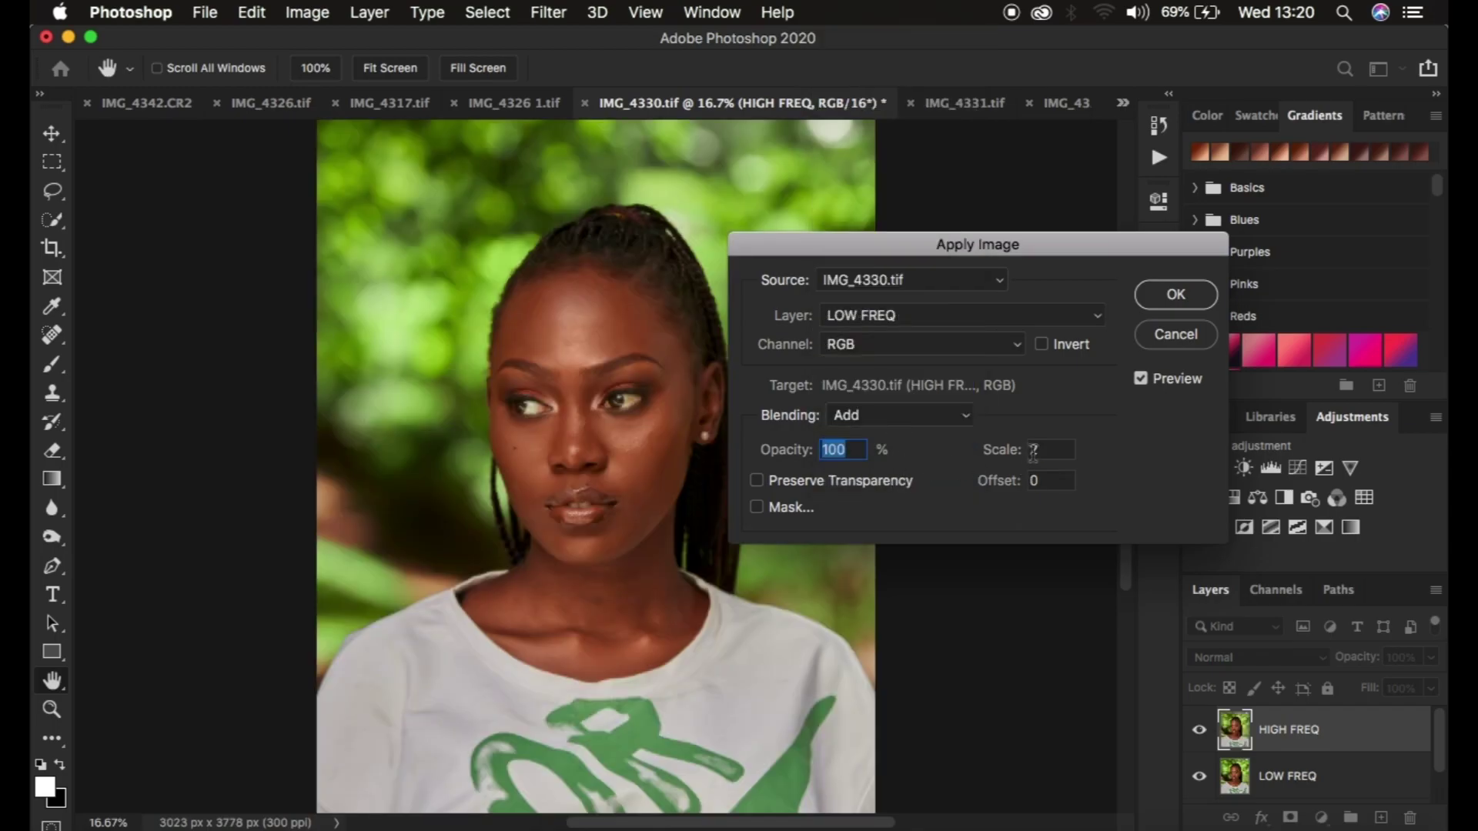
left_click(1041, 344)
left_click(1174, 292)
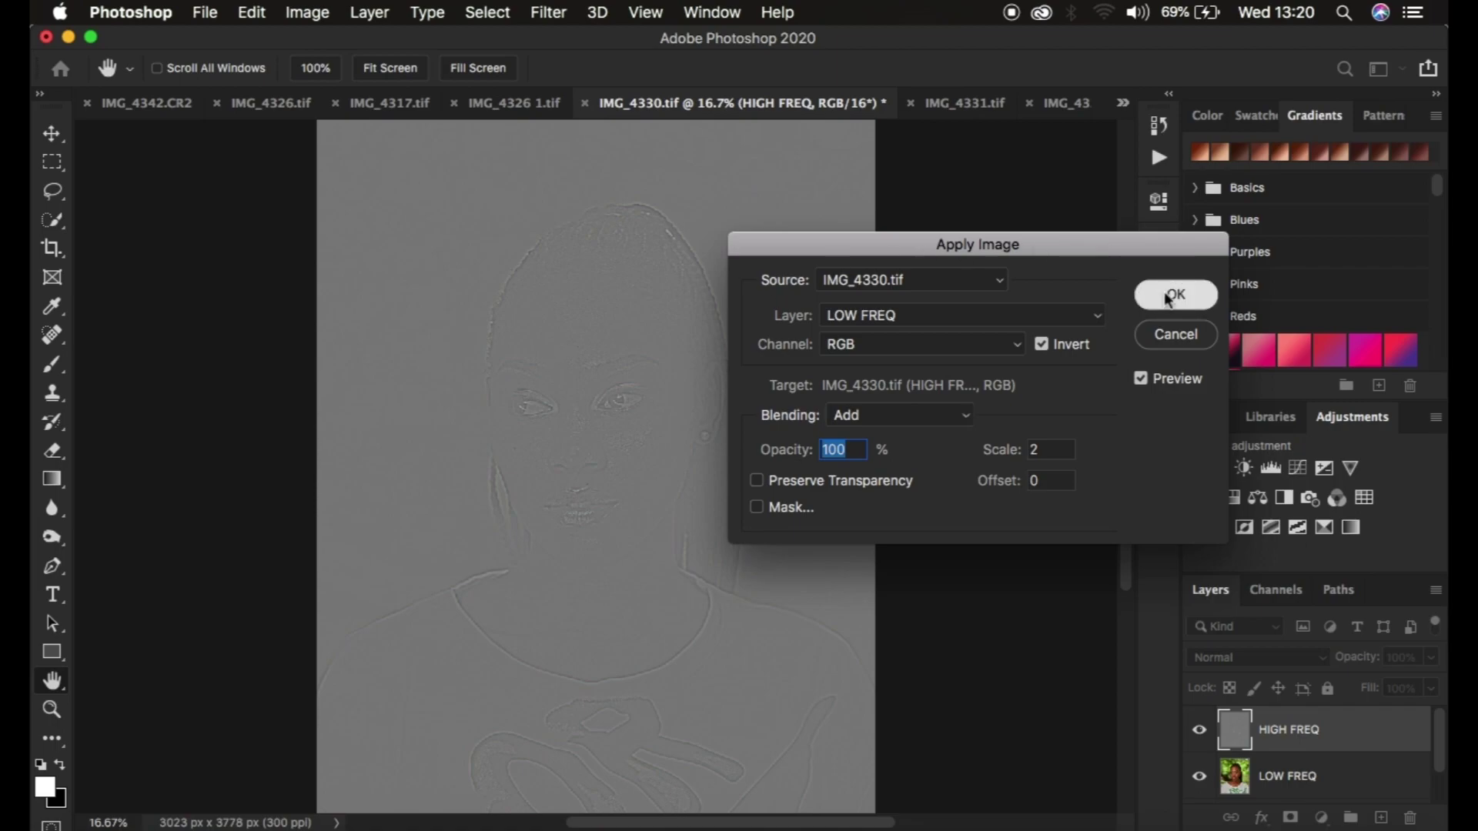
key("l")
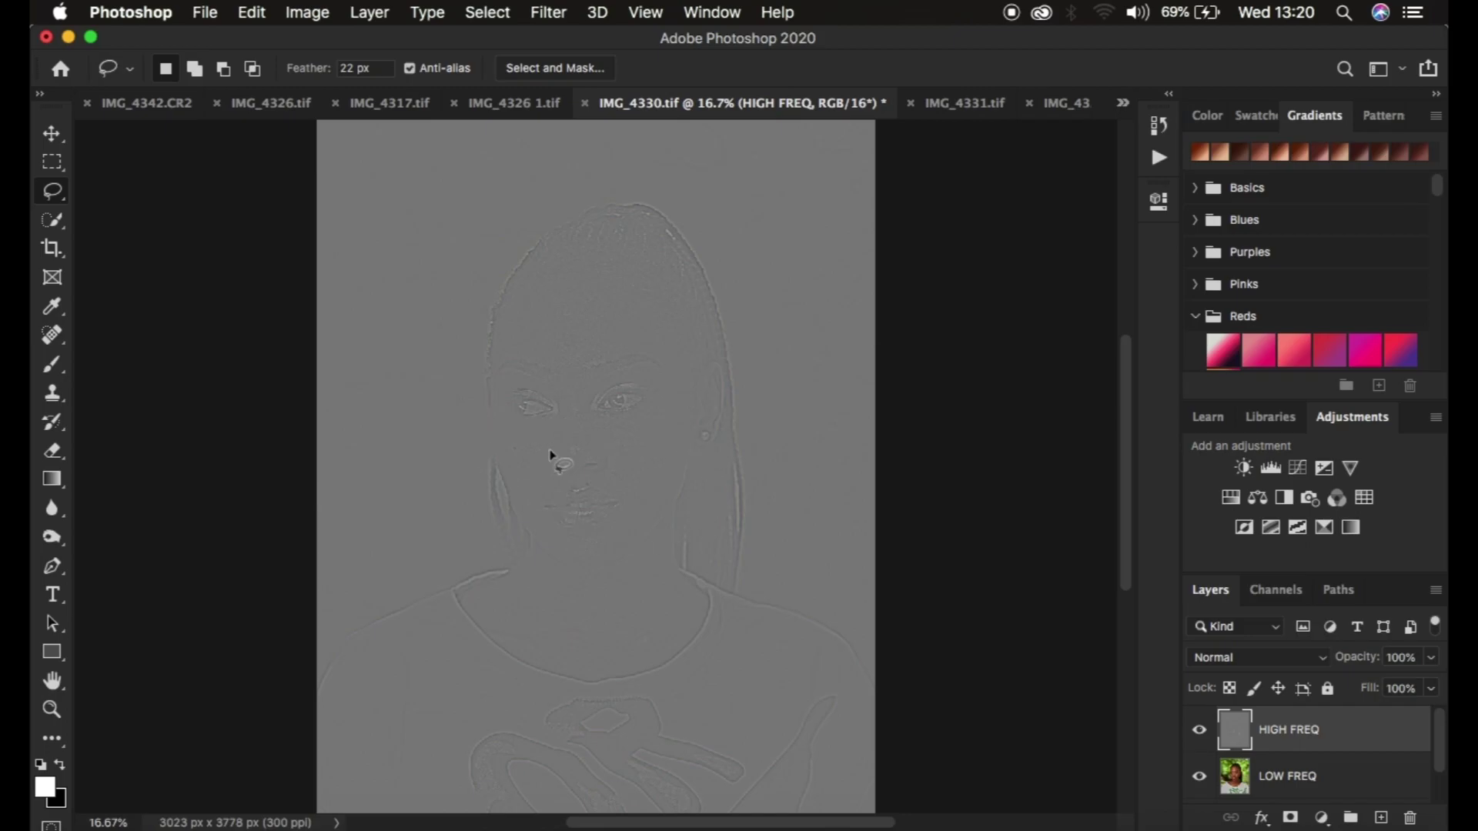
Set HIGH FREQ to Linear Light and group it with LOW FREQ.
left_click(1220, 658)
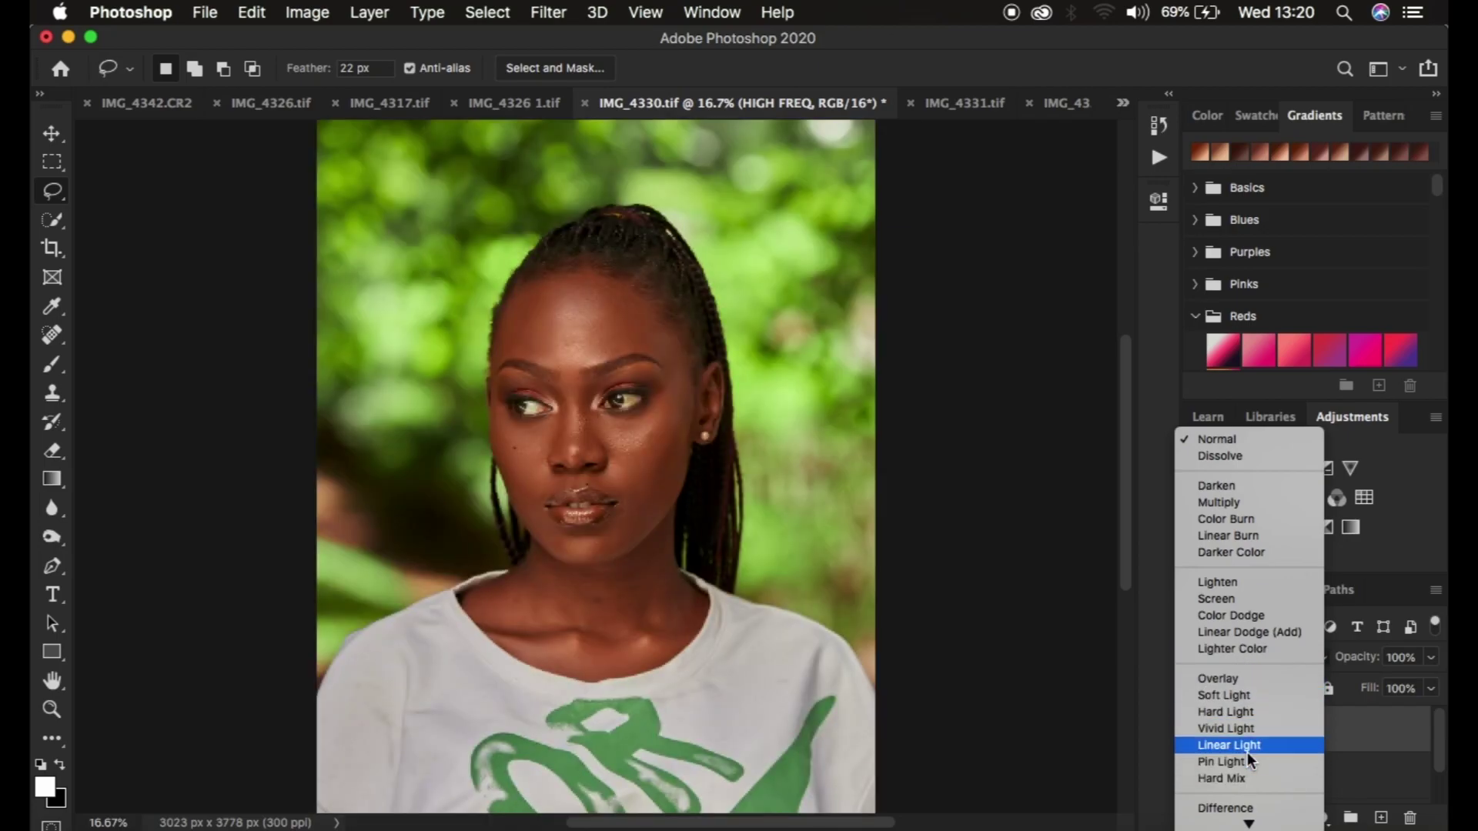
left_click(1246, 752)
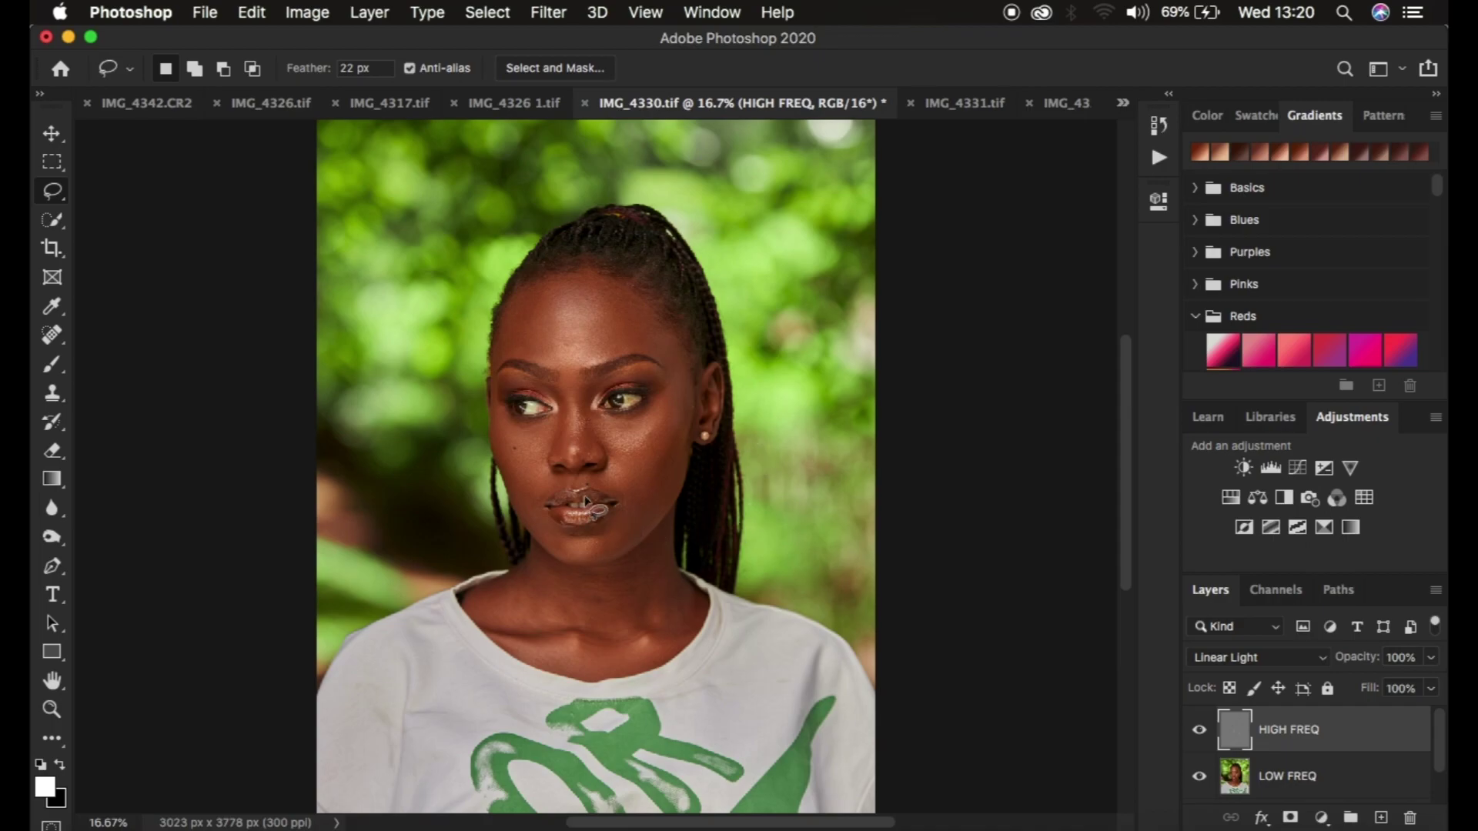
left_click(1351, 772)
key("super+g")
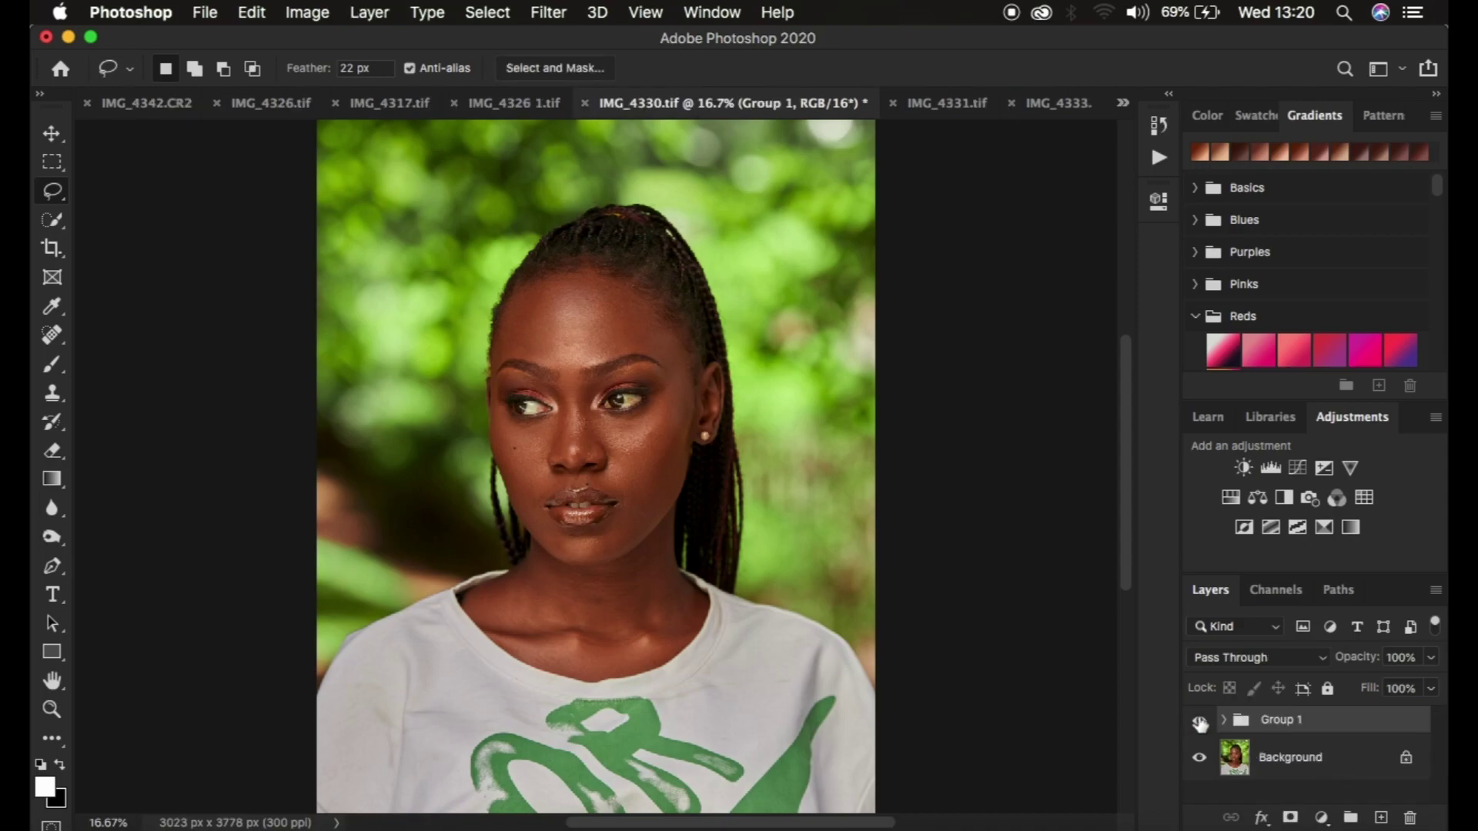
Compare layer visibility, then rename the group 'freq sep' and expand it.
left_click(1199, 760)
left_click(1199, 758)
left_click(1199, 722)
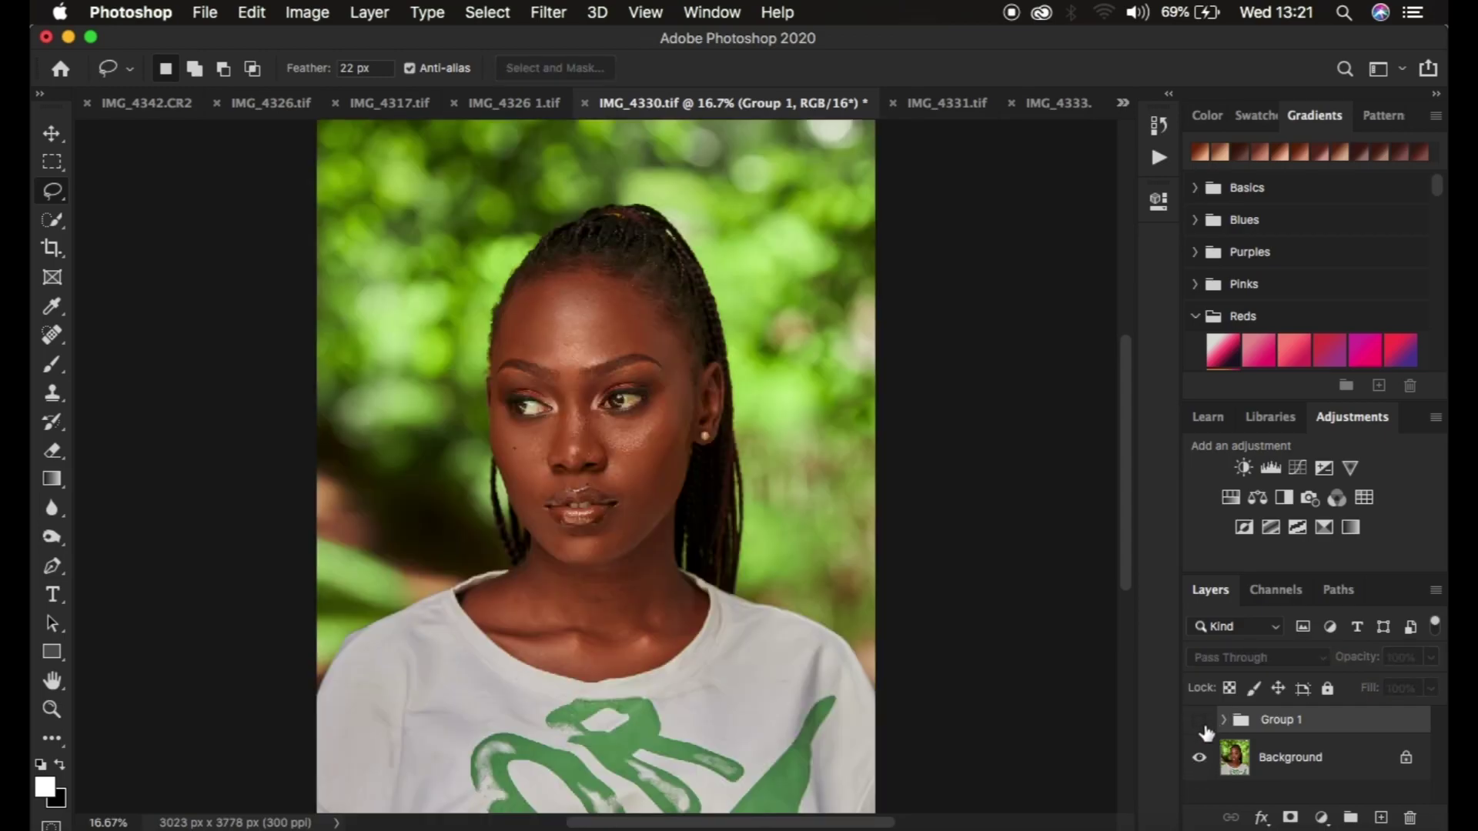
left_click(1198, 722)
double_click(1271, 718)
type("freq s")
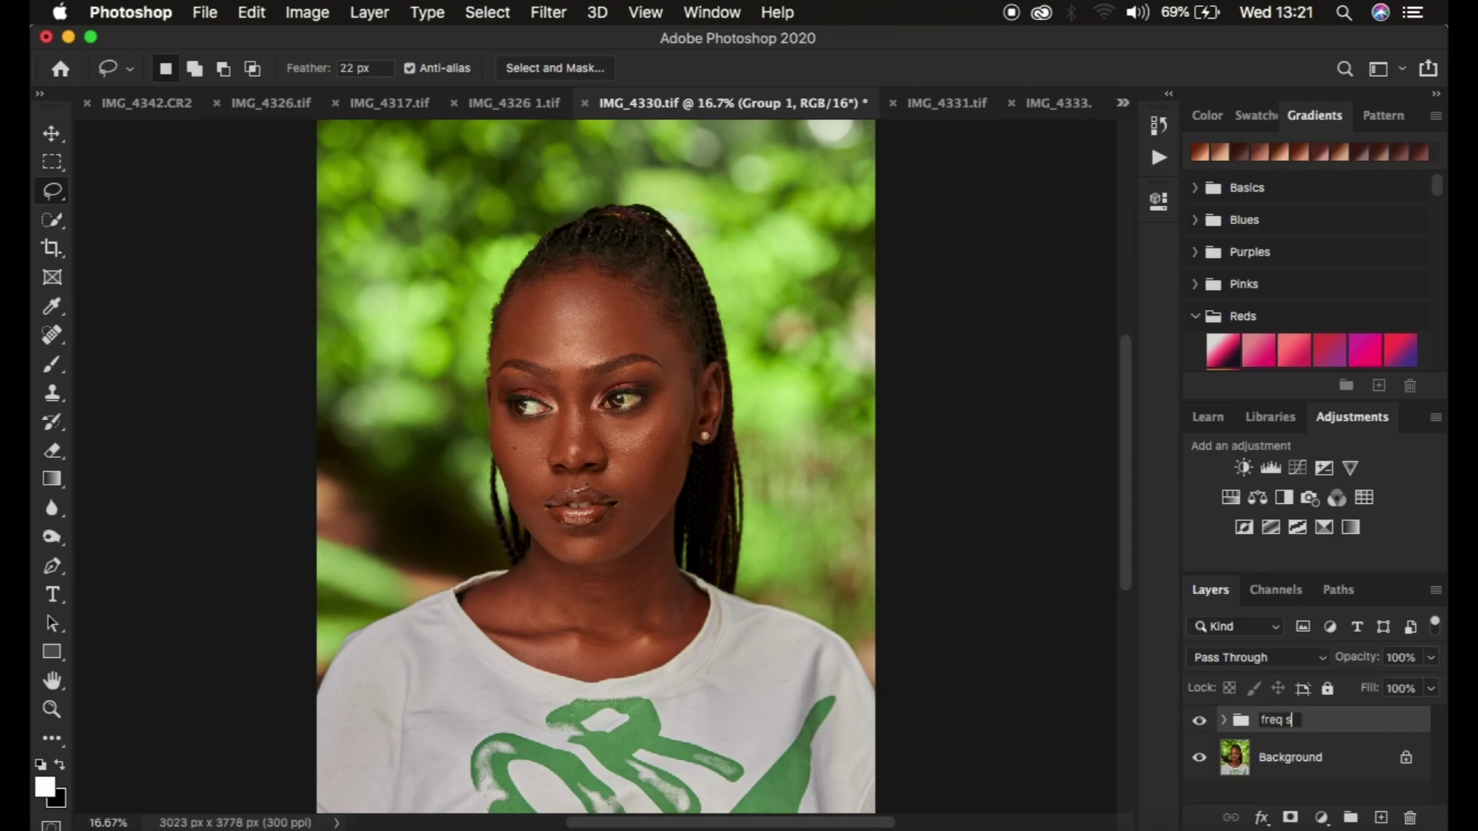
type("ep")
key("Return")
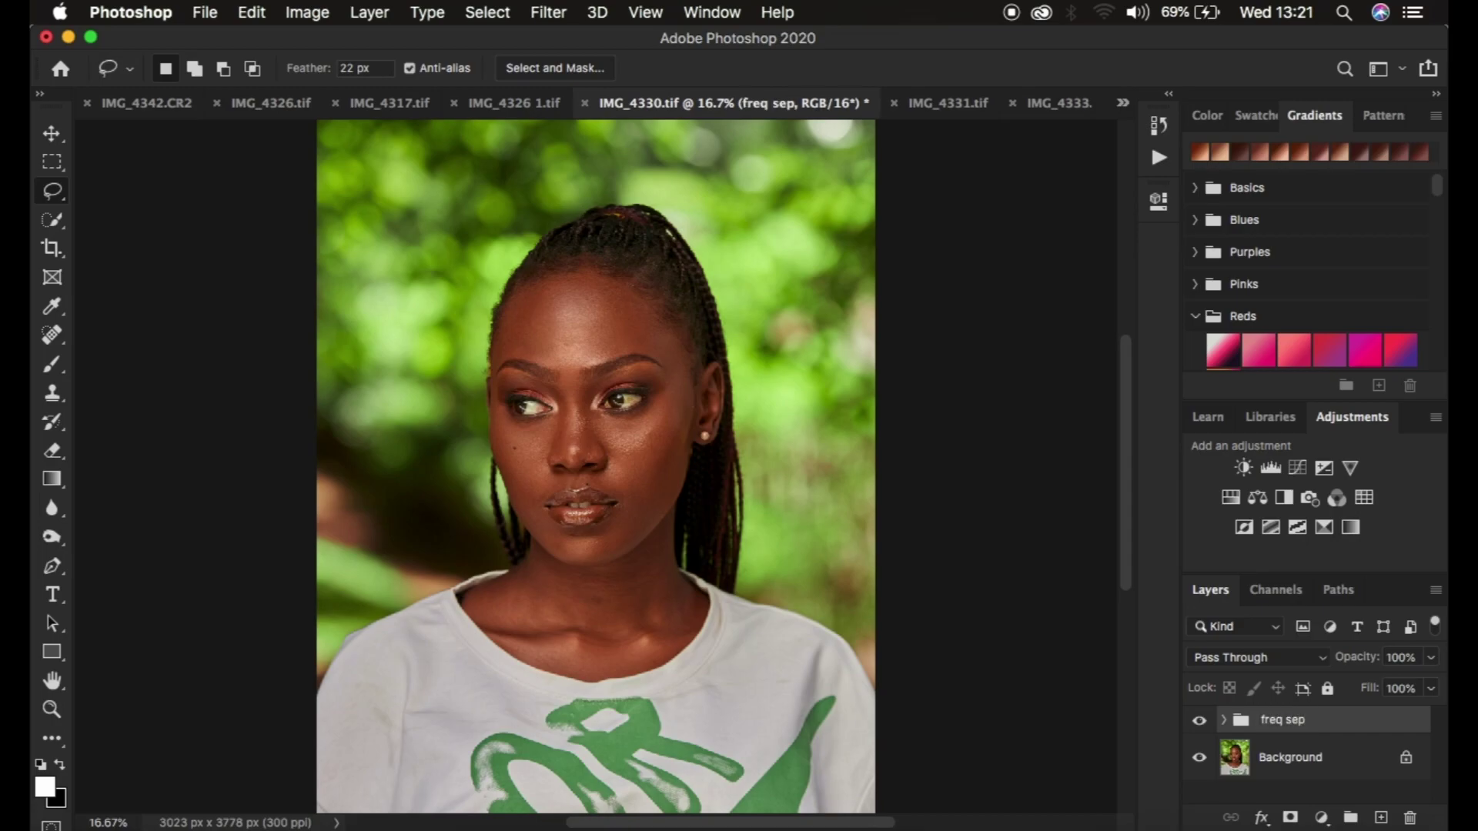
left_click(1224, 721)
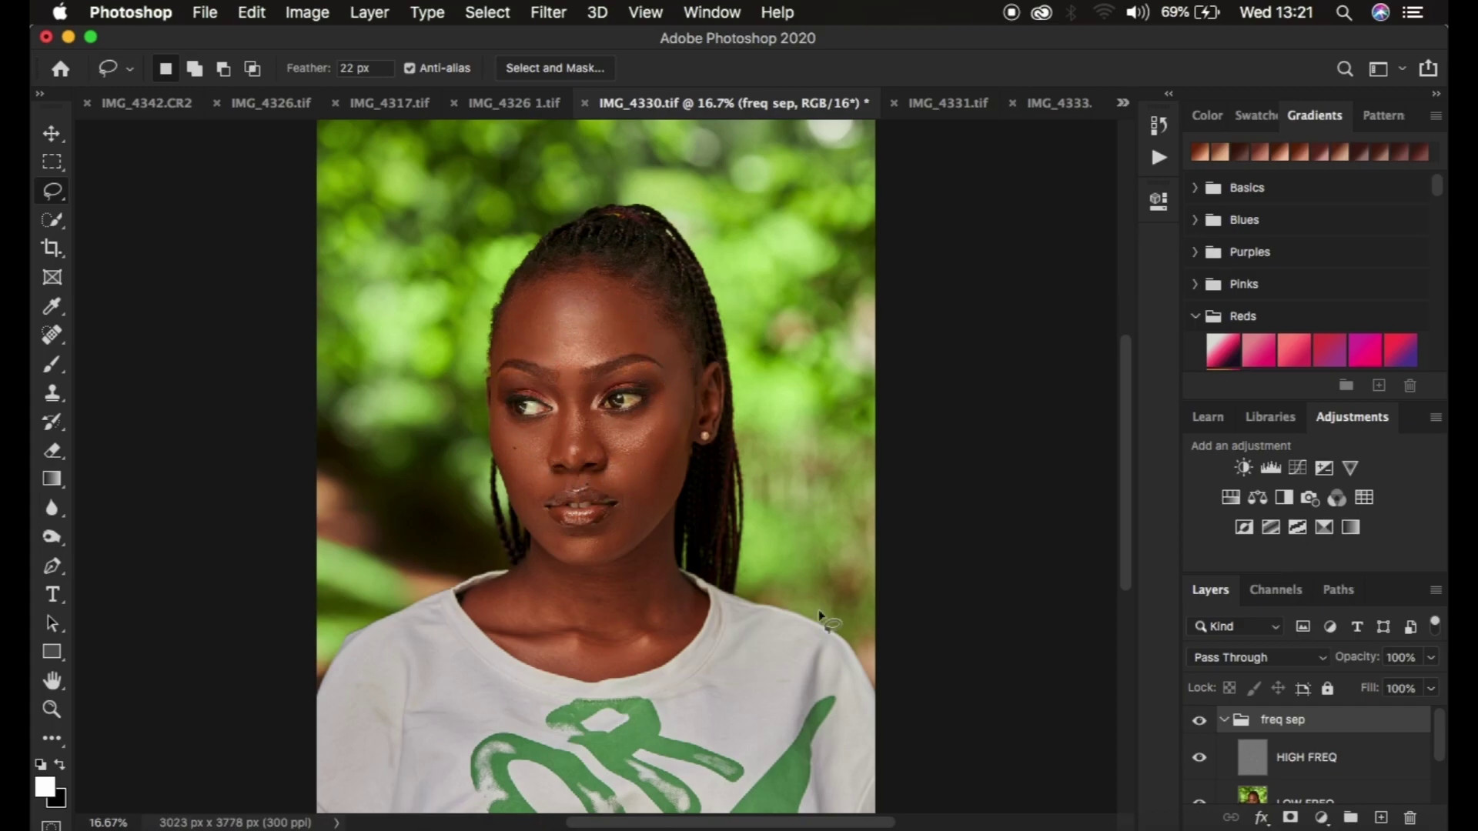
Select LOW FREQ, hide HIGH FREQ, and switch to the Mixer Brush.
left_click(1301, 802)
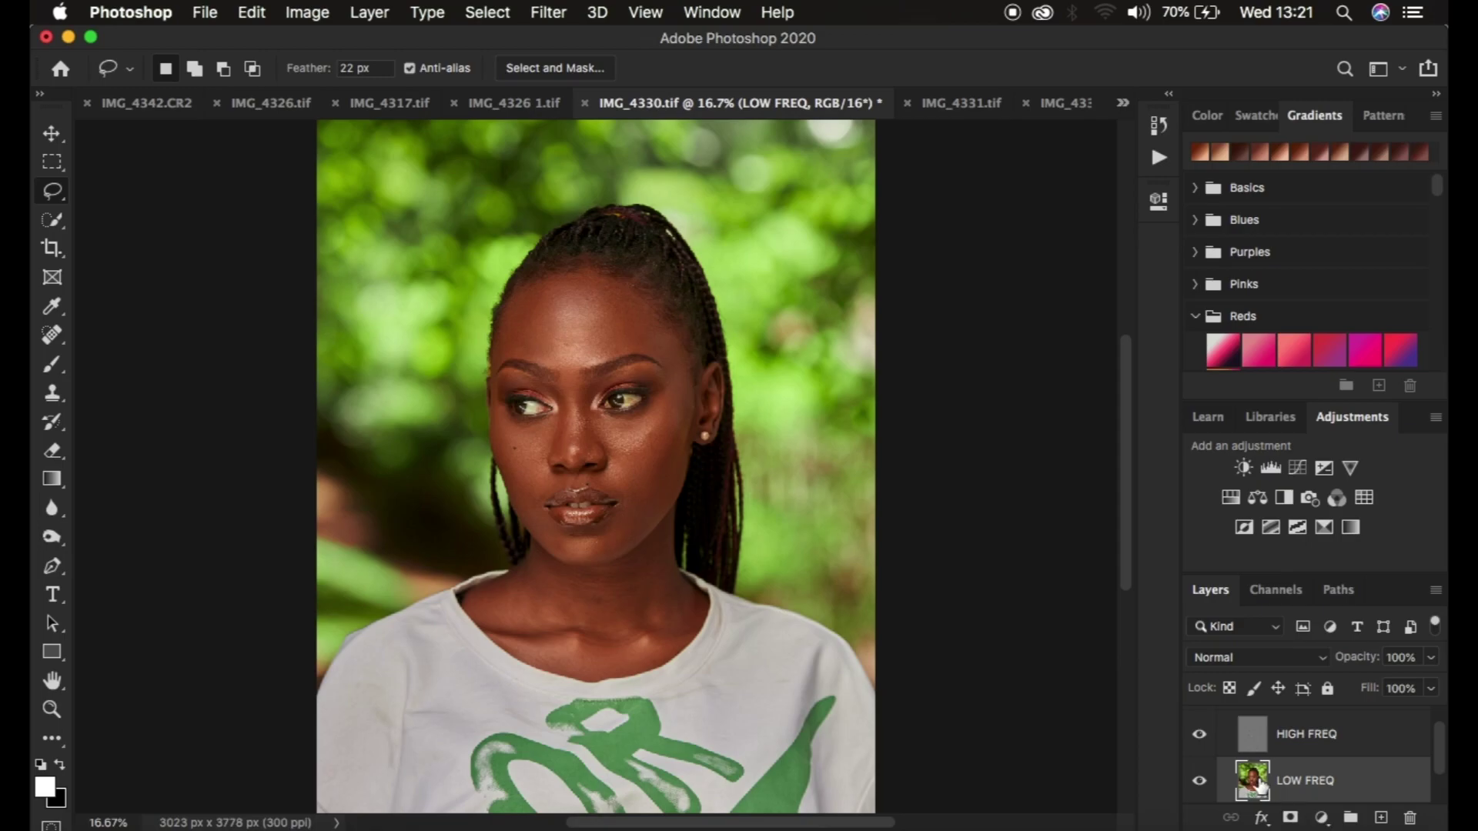
left_click(1199, 736)
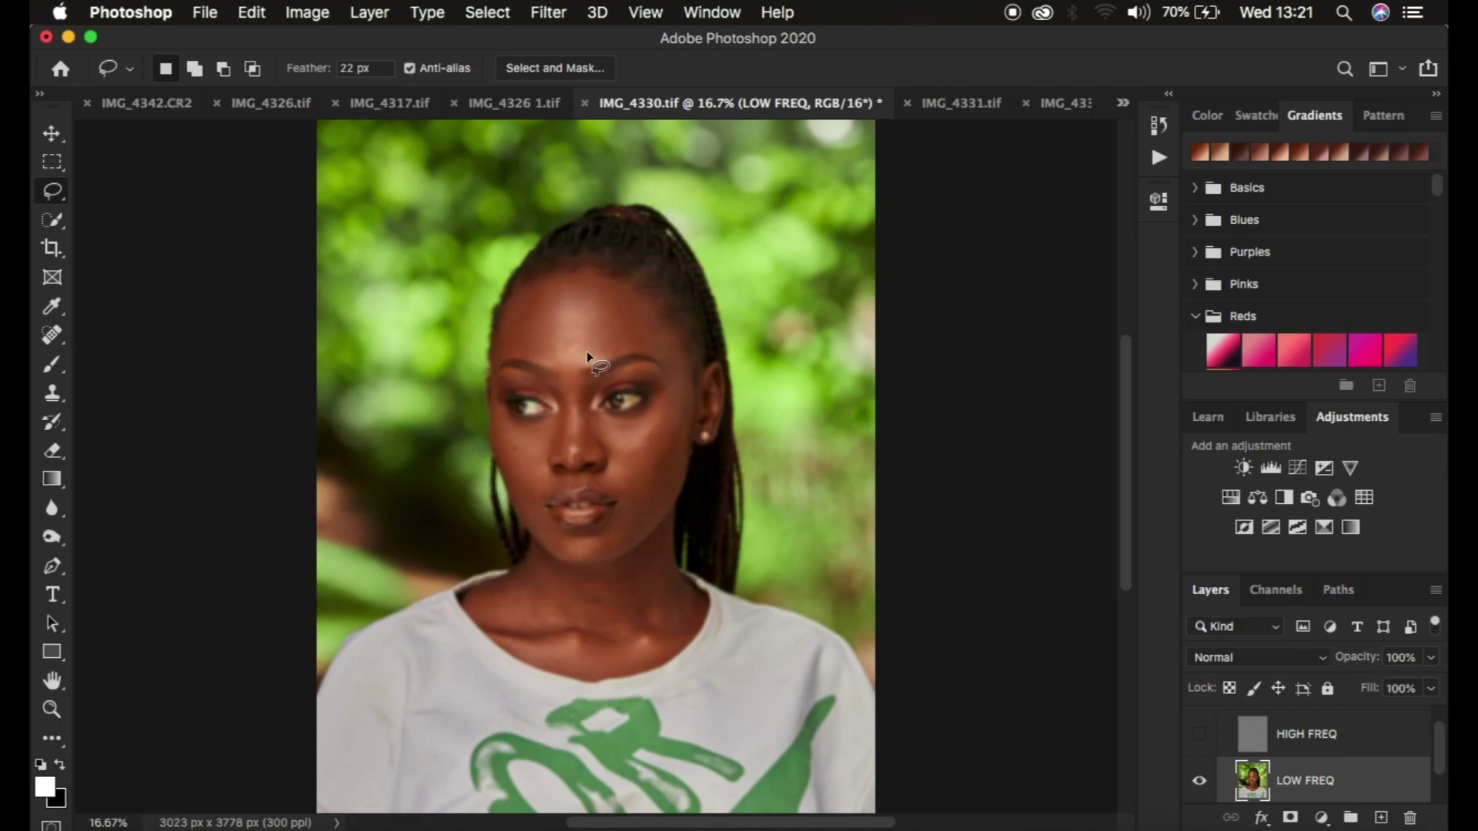
left_click(52, 366)
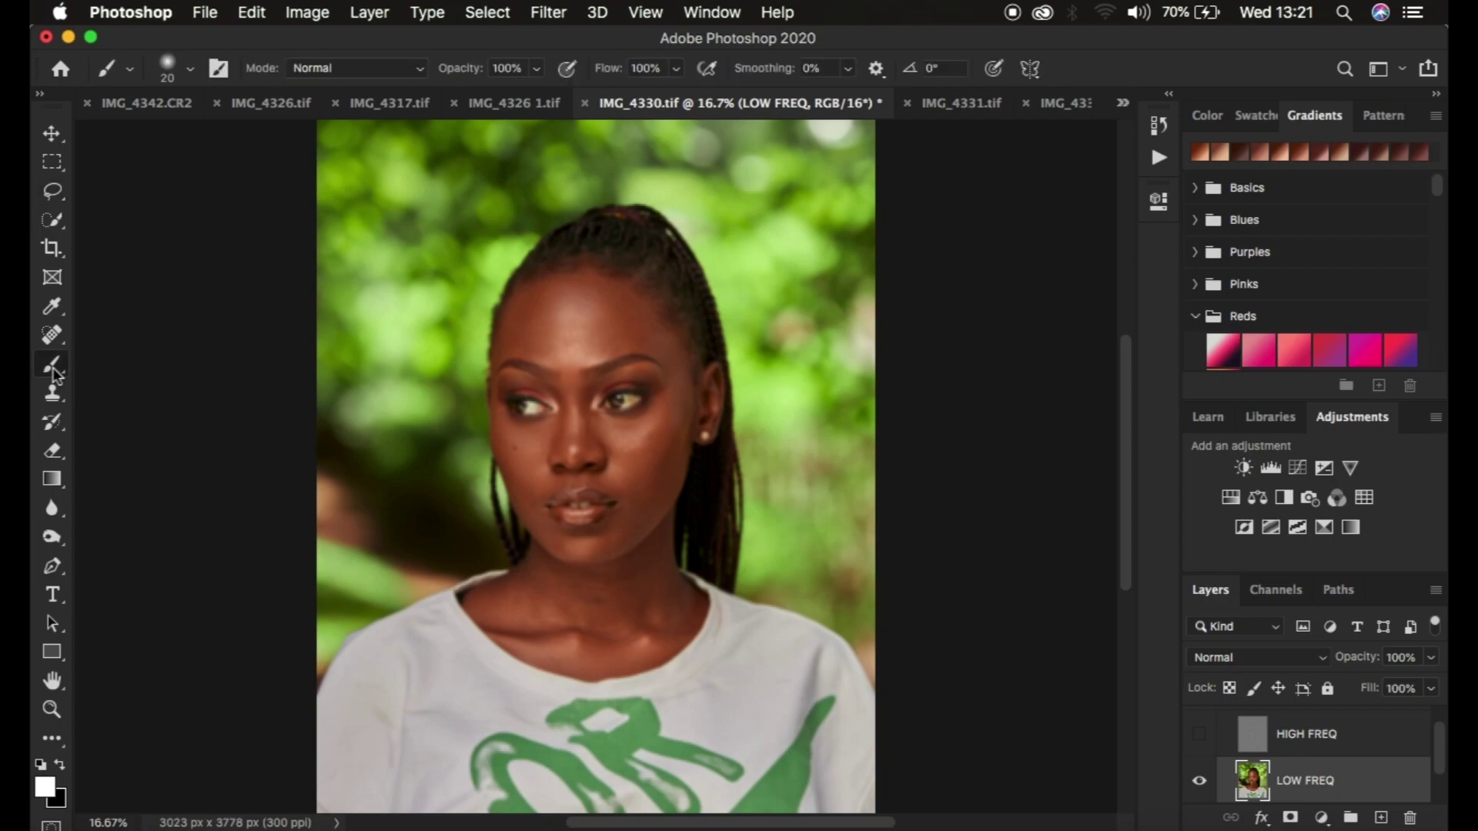
right_click(53, 367)
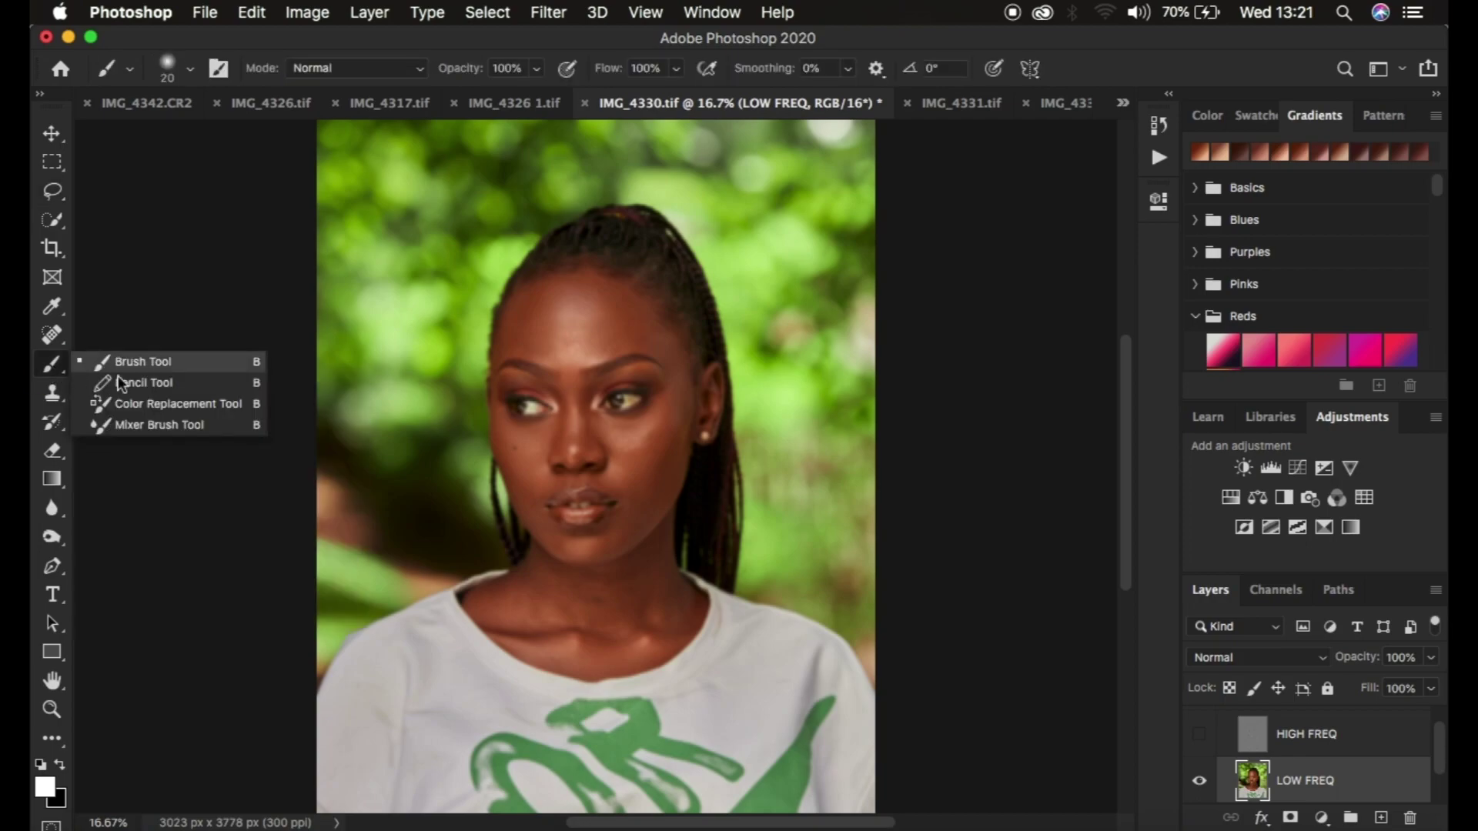
left_click(145, 421)
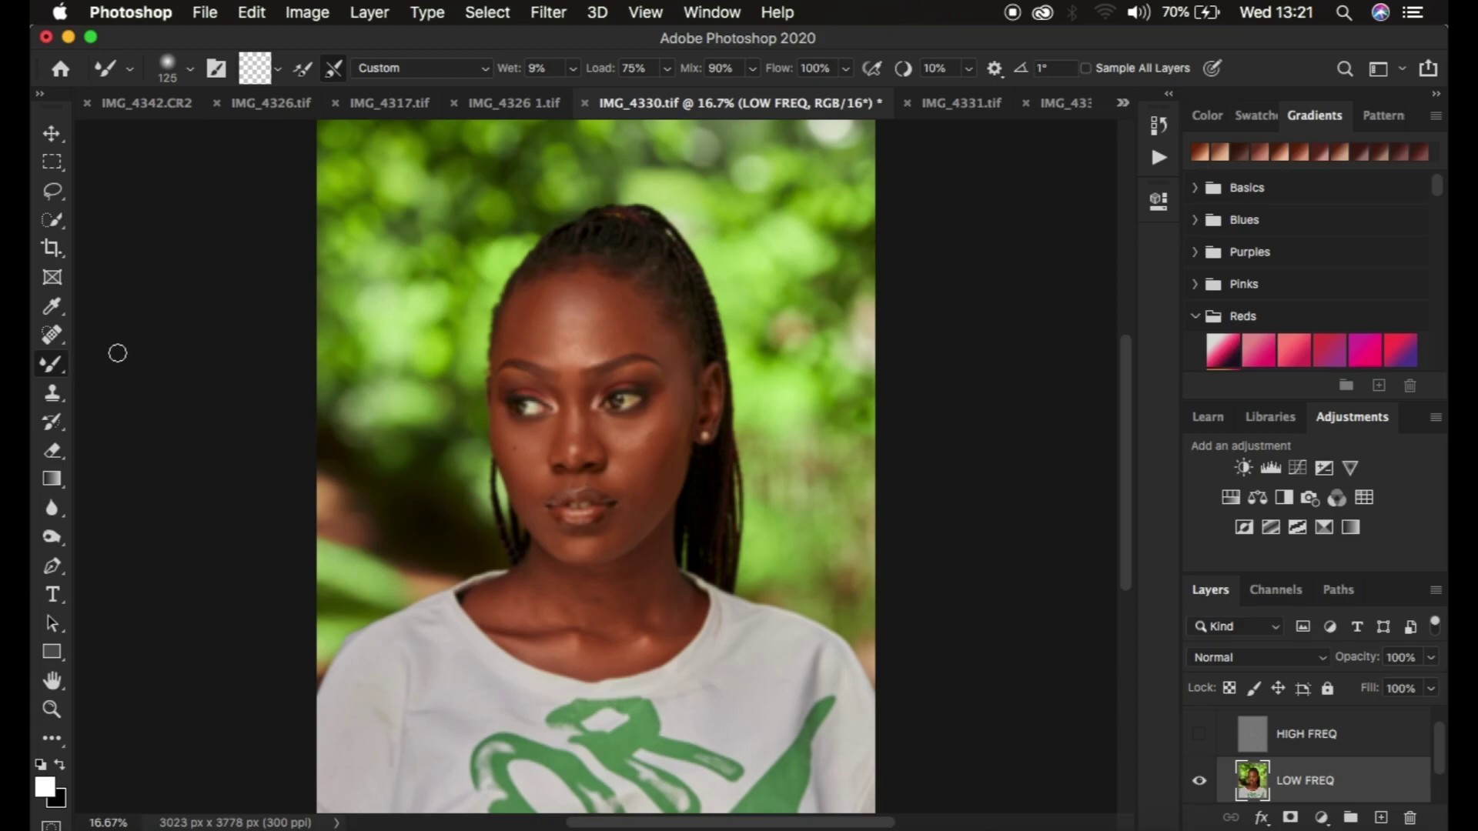
Make the Mixer Brush (Wet 9%, Load 75%, Mix 90%) clean after every stroke.
left_click(189, 70)
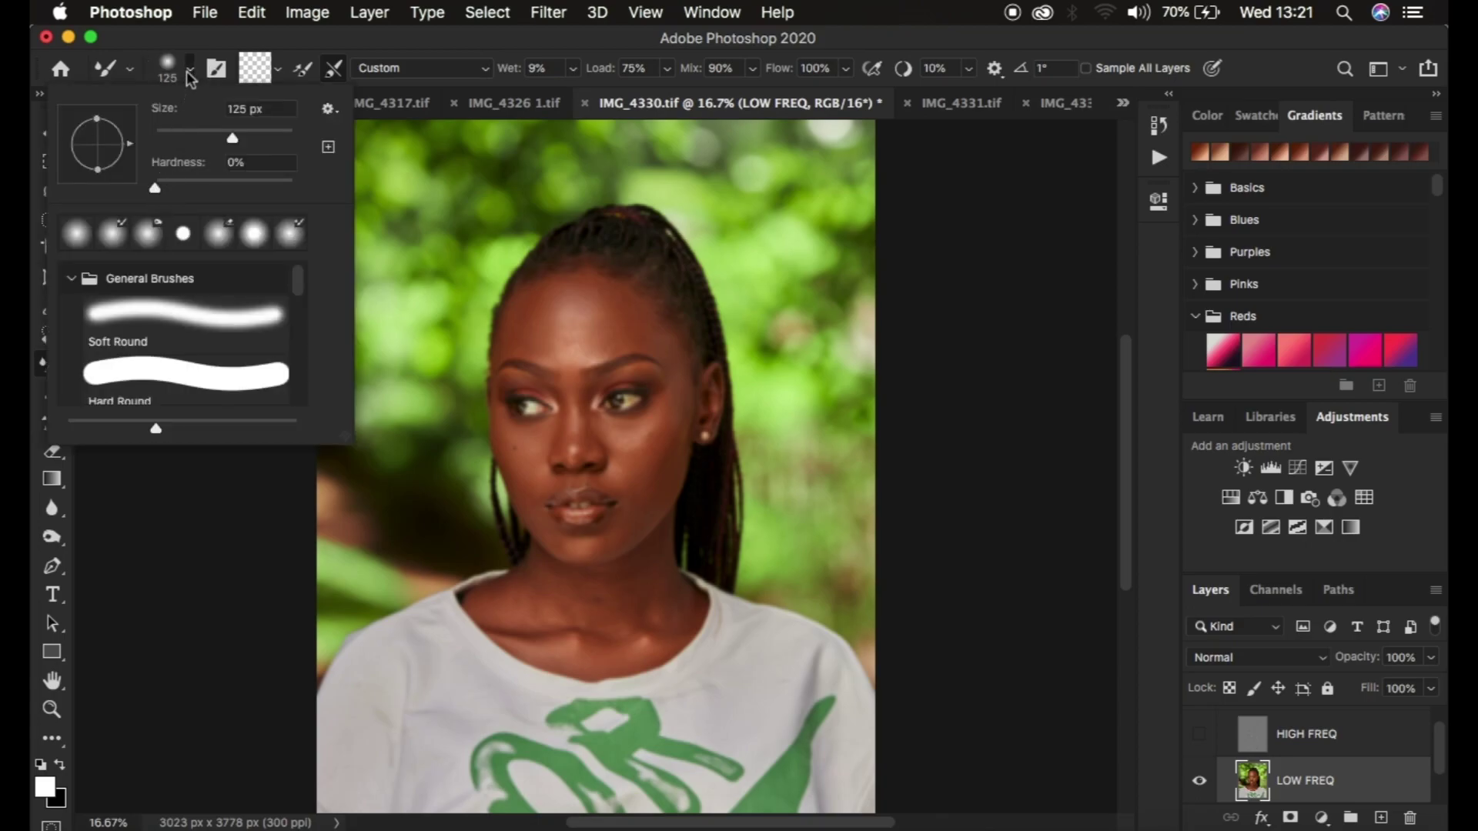
left_click(190, 71)
left_click(277, 68)
left_click(282, 109)
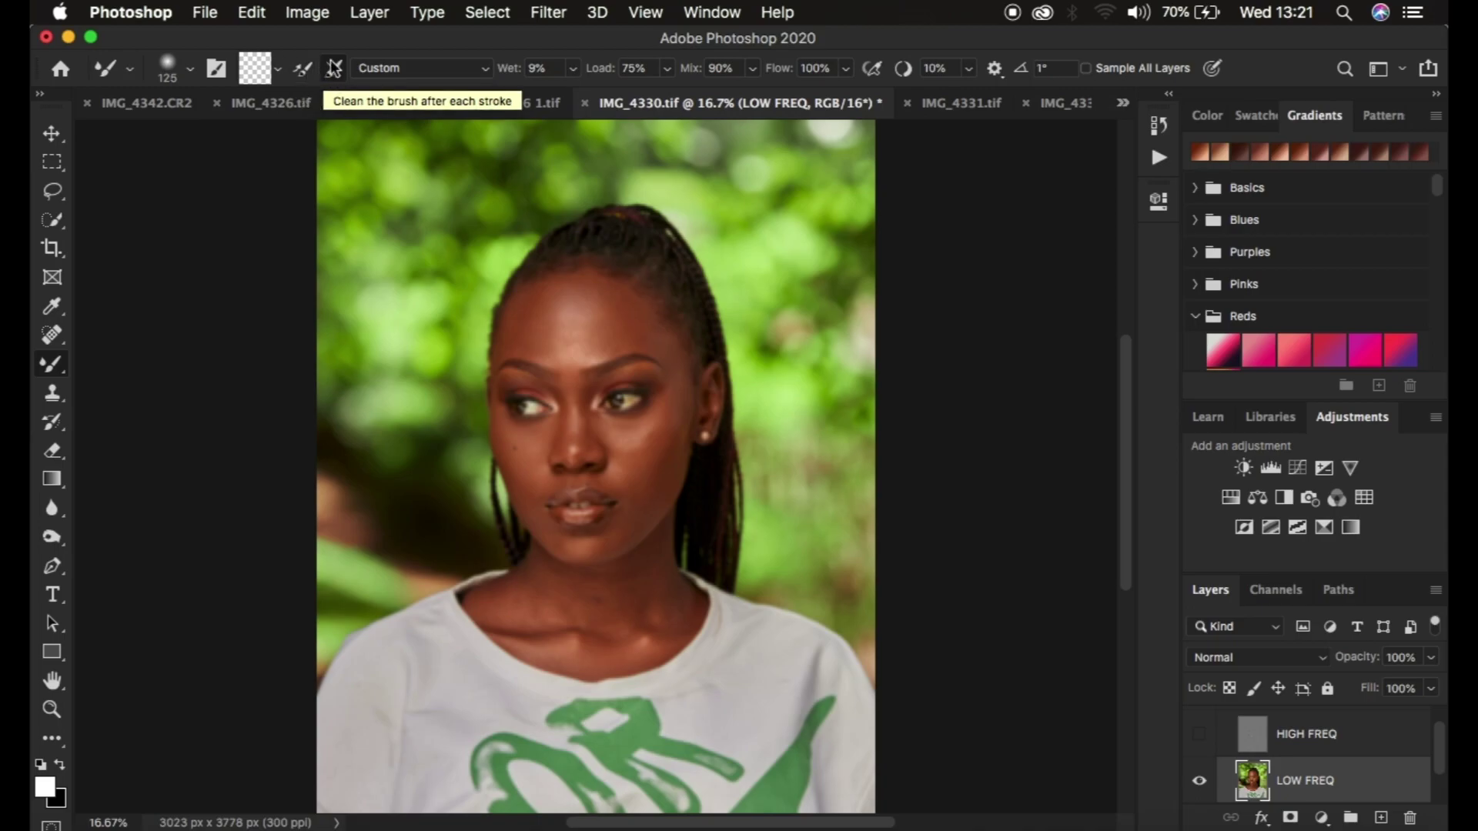
left_click(335, 69)
left_click(328, 71)
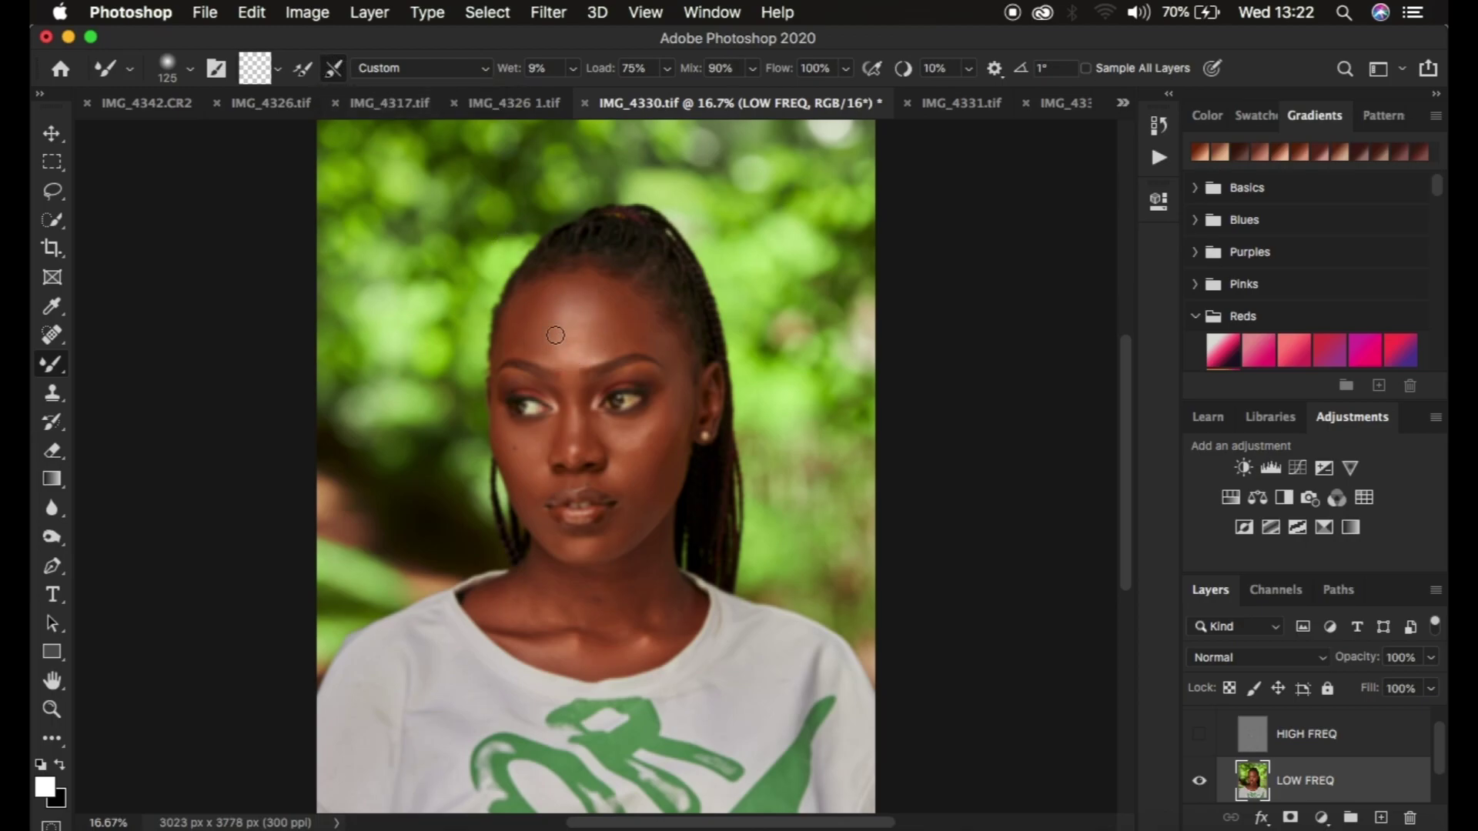
left_click(331, 67)
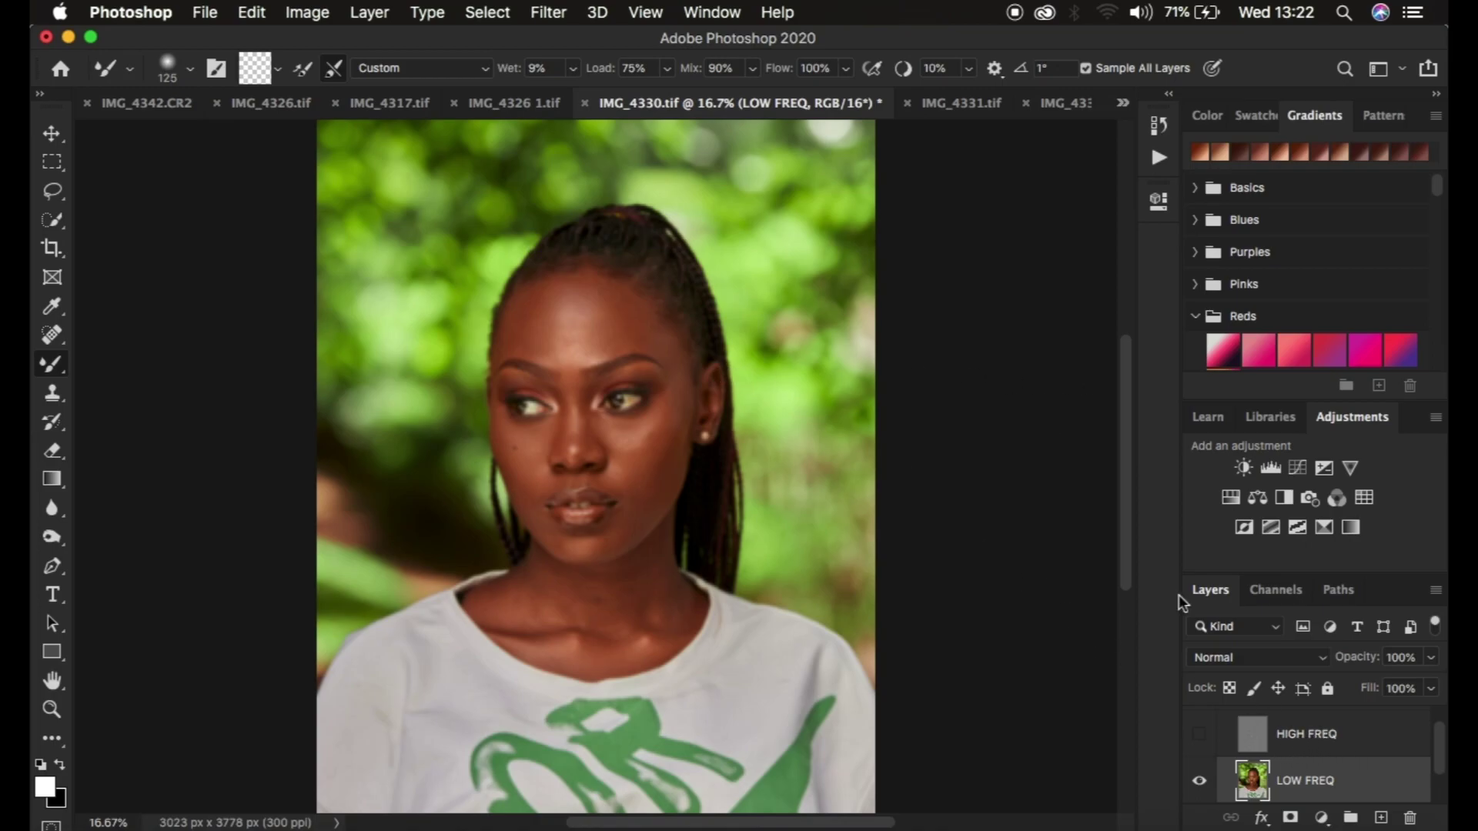
Uncheck Sample All Layers for the Mixer Brush, then zoom in and back out to inspect the skin.
left_click(1085, 69)
key("super+equal")
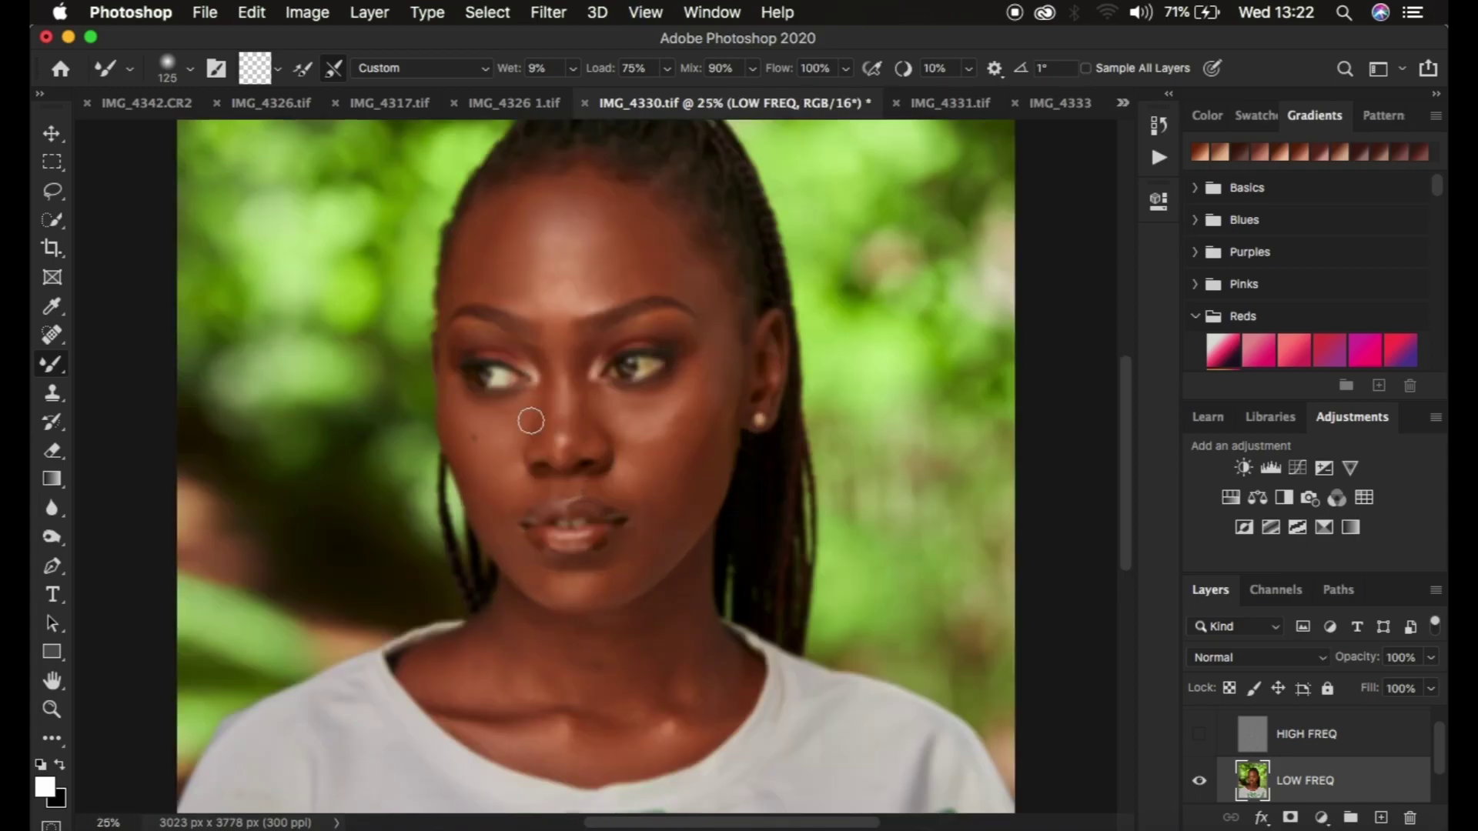
key("super+equal")
key("super+equal")
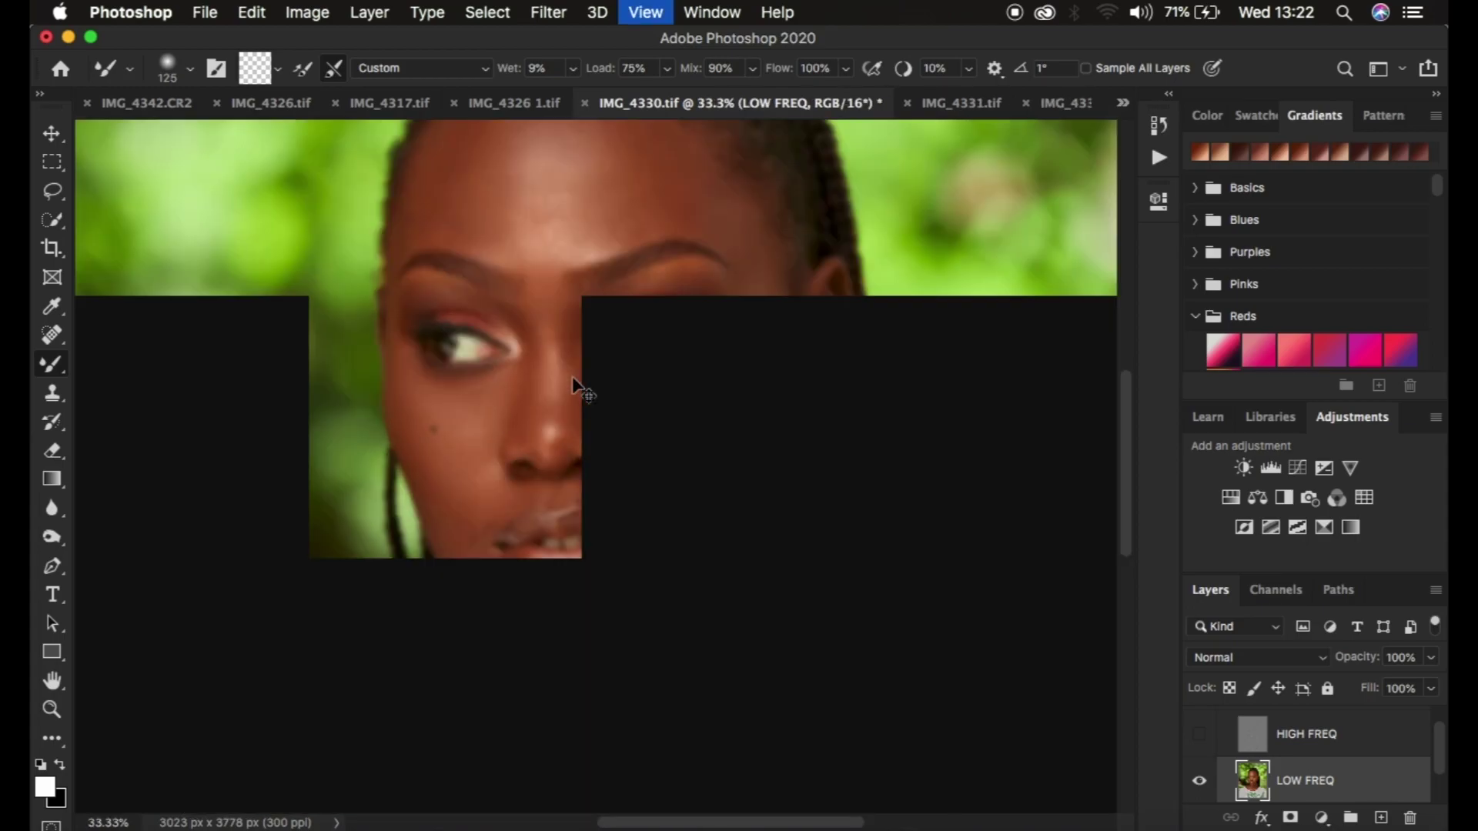
key("super+equal")
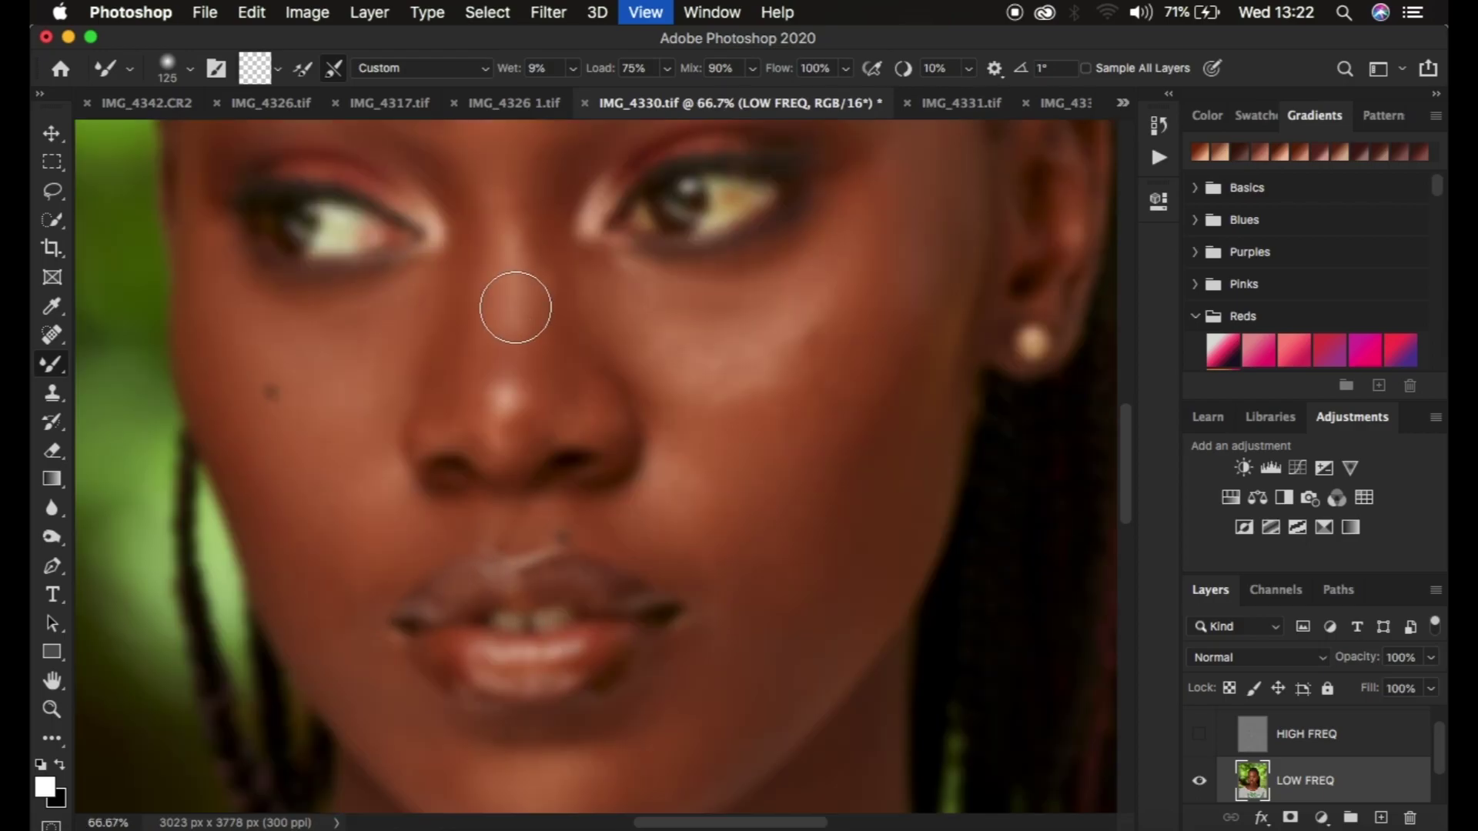
key("super+minus")
key("super+minus")
key("super+minus")
key("super+minus")
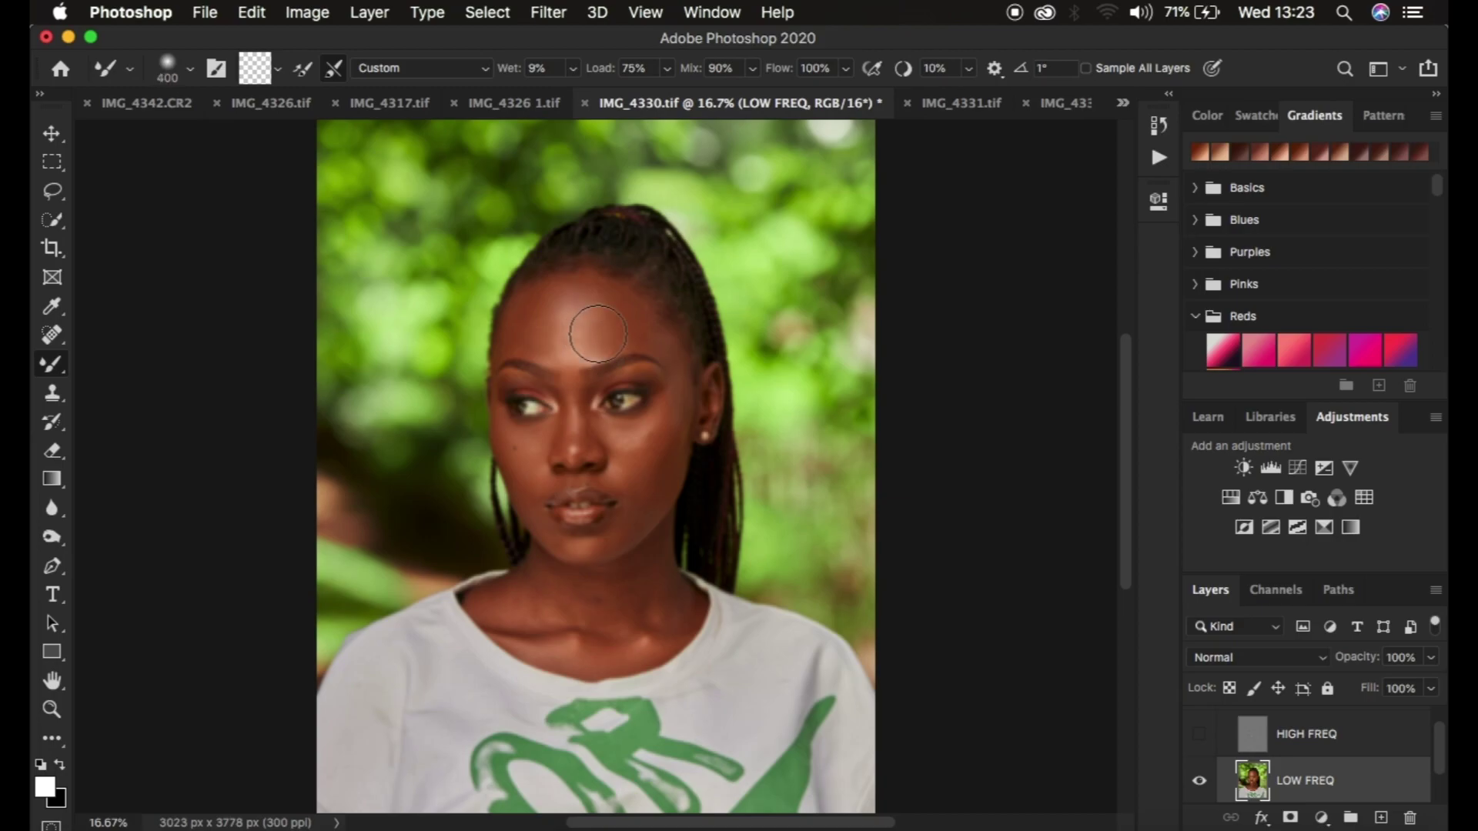
Blend the forehead, brow and left temple tones with a 175–250 px Mixer Brush.
key("bracketleft")
key("bracketleft")
mouse_move(593, 294)
left_mouse_down()
mouse_move(593, 336)
mouse_move(588, 290)
mouse_move(611, 330)
mouse_move(620, 320)
mouse_move(601, 301)
mouse_move(593, 343)
mouse_move(613, 313)
mouse_move(641, 331)
mouse_move(613, 306)
mouse_move(659, 346)
mouse_move(524, 303)
mouse_move(518, 326)
mouse_move(538, 284)
mouse_move(521, 337)
mouse_move(553, 279)
mouse_move(528, 326)
mouse_move(527, 307)
mouse_move(538, 350)
mouse_move(523, 331)
mouse_move(567, 297)
mouse_move(570, 375)
mouse_move(548, 335)
mouse_move(567, 274)
mouse_move(597, 313)
mouse_move(581, 359)
mouse_move(541, 330)
mouse_move(571, 357)
mouse_move(611, 337)
mouse_move(669, 350)
mouse_move(607, 290)
left_mouse_up()
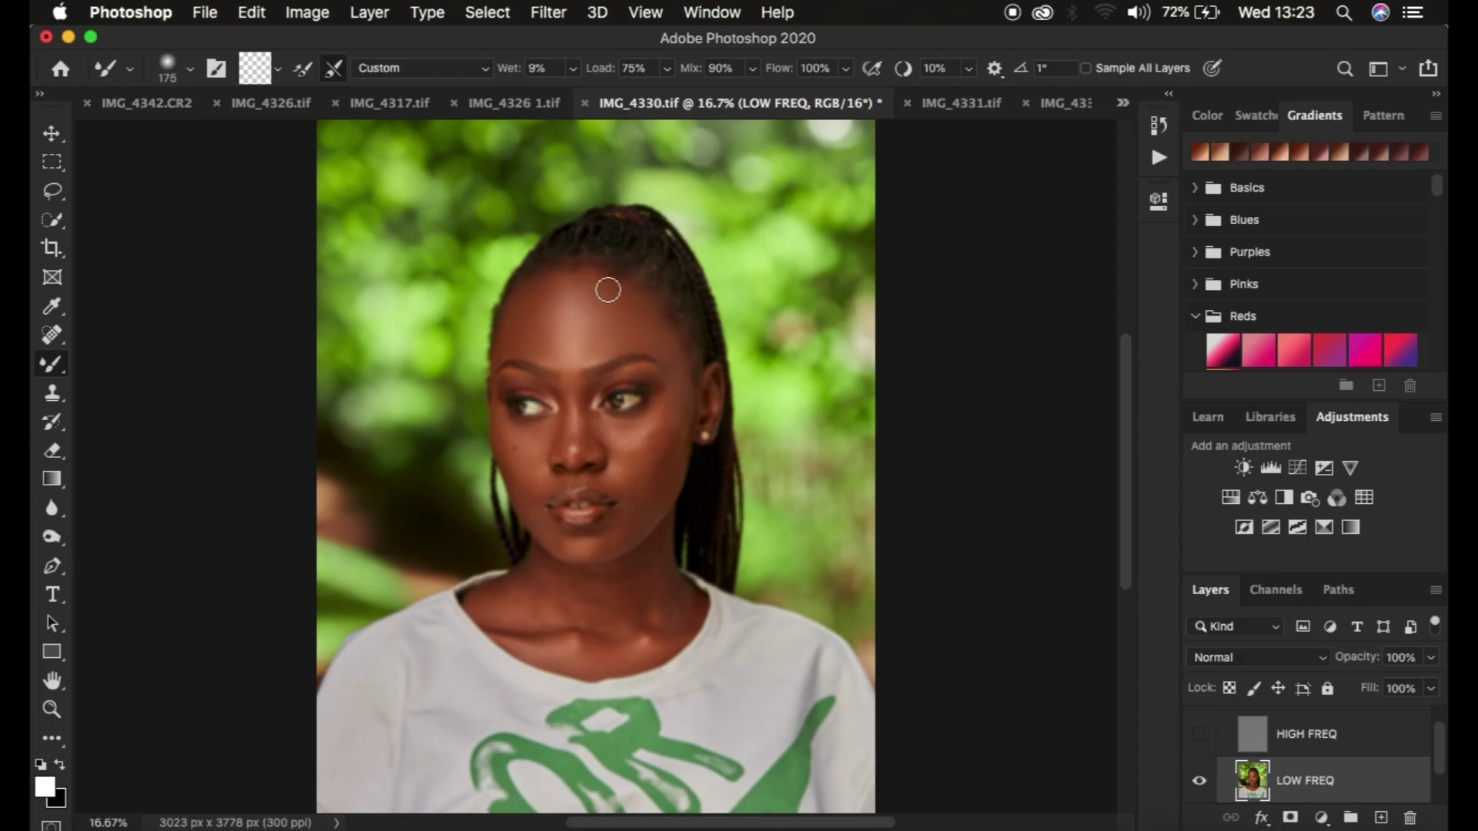
key("bracketright")
key("bracketright")
mouse_move(580, 300)
left_mouse_down()
mouse_move(543, 314)
mouse_move(573, 279)
mouse_move(591, 329)
left_mouse_up()
key("bracketleft")
key("bracketleft")
mouse_move(585, 295)
left_mouse_down()
mouse_move(547, 288)
mouse_move(545, 326)
mouse_move(502, 348)
mouse_move(560, 356)
mouse_move(630, 316)
mouse_move(660, 441)
mouse_move(674, 393)
mouse_move(654, 442)
mouse_move(681, 374)
mouse_move(671, 416)
mouse_move(677, 350)
mouse_move(675, 425)
mouse_move(679, 370)
mouse_move(672, 421)
mouse_move(640, 462)
mouse_move(673, 369)
mouse_move(676, 445)
mouse_move(654, 466)
mouse_move(674, 394)
mouse_move(651, 484)
mouse_move(665, 416)
mouse_move(659, 463)
mouse_move(616, 532)
mouse_move(632, 521)
mouse_move(592, 545)
mouse_move(546, 528)
mouse_move(524, 445)
left_mouse_up()
Smooth the nose bridge, neck, chin and cheek tones, then show HIGH FREQ again.
mouse_move(578, 387)
left_mouse_down()
mouse_move(554, 386)
mouse_move(561, 439)
mouse_move(556, 414)
mouse_move(583, 397)
mouse_move(583, 432)
mouse_move(580, 399)
mouse_move(587, 416)
mouse_move(588, 395)
mouse_move(627, 376)
mouse_move(617, 366)
mouse_move(660, 382)
mouse_move(618, 382)
left_mouse_up()
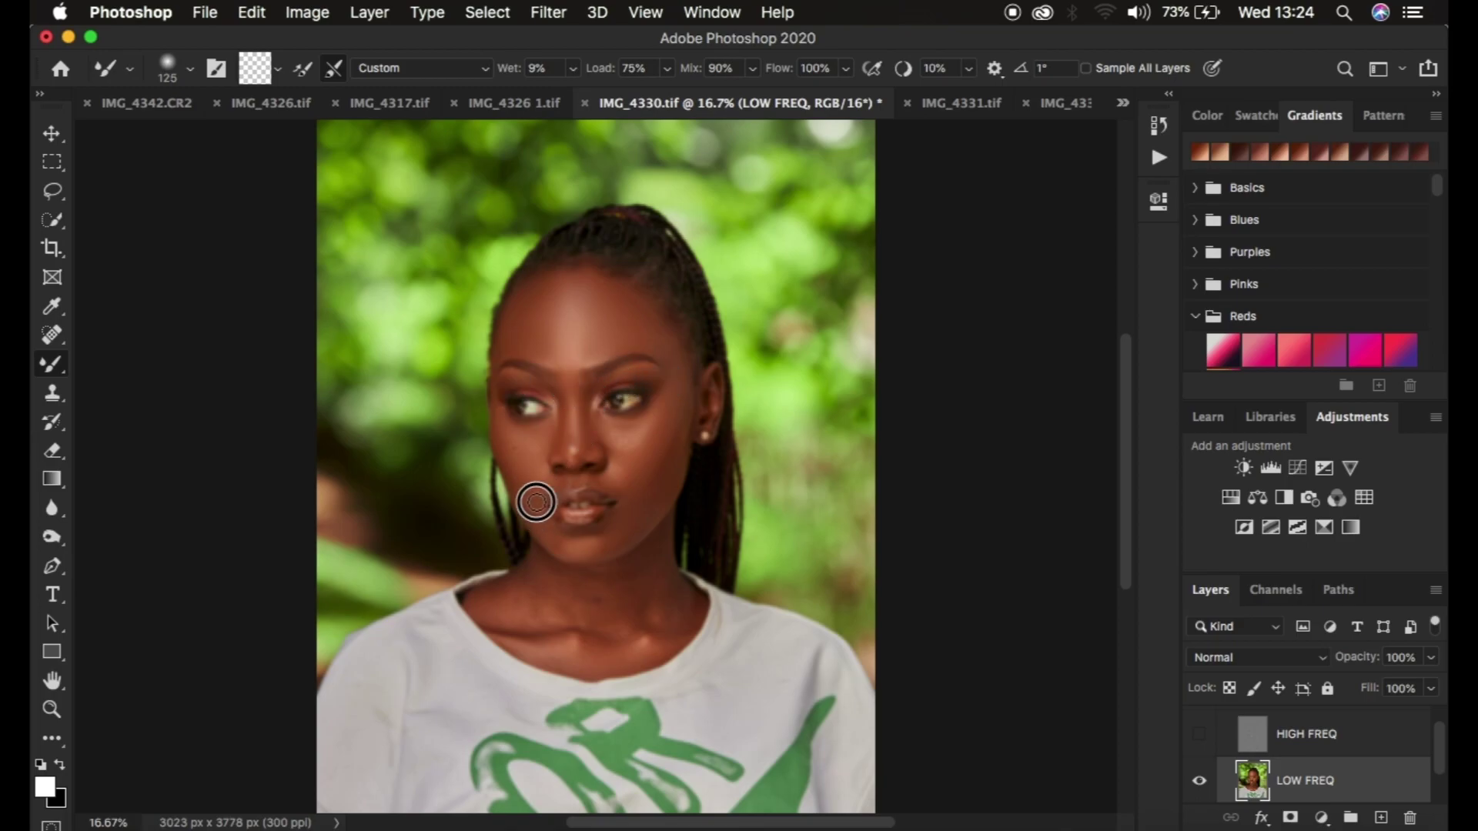
key("bracketright")
key("bracketright")
key("bracketright")
mouse_move(620, 490)
left_mouse_down()
mouse_move(597, 587)
mouse_move(529, 571)
mouse_move(530, 612)
mouse_move(645, 564)
mouse_move(661, 621)
mouse_move(578, 618)
mouse_move(641, 508)
mouse_move(617, 577)
left_mouse_up()
key("bracketleft")
key("bracketleft")
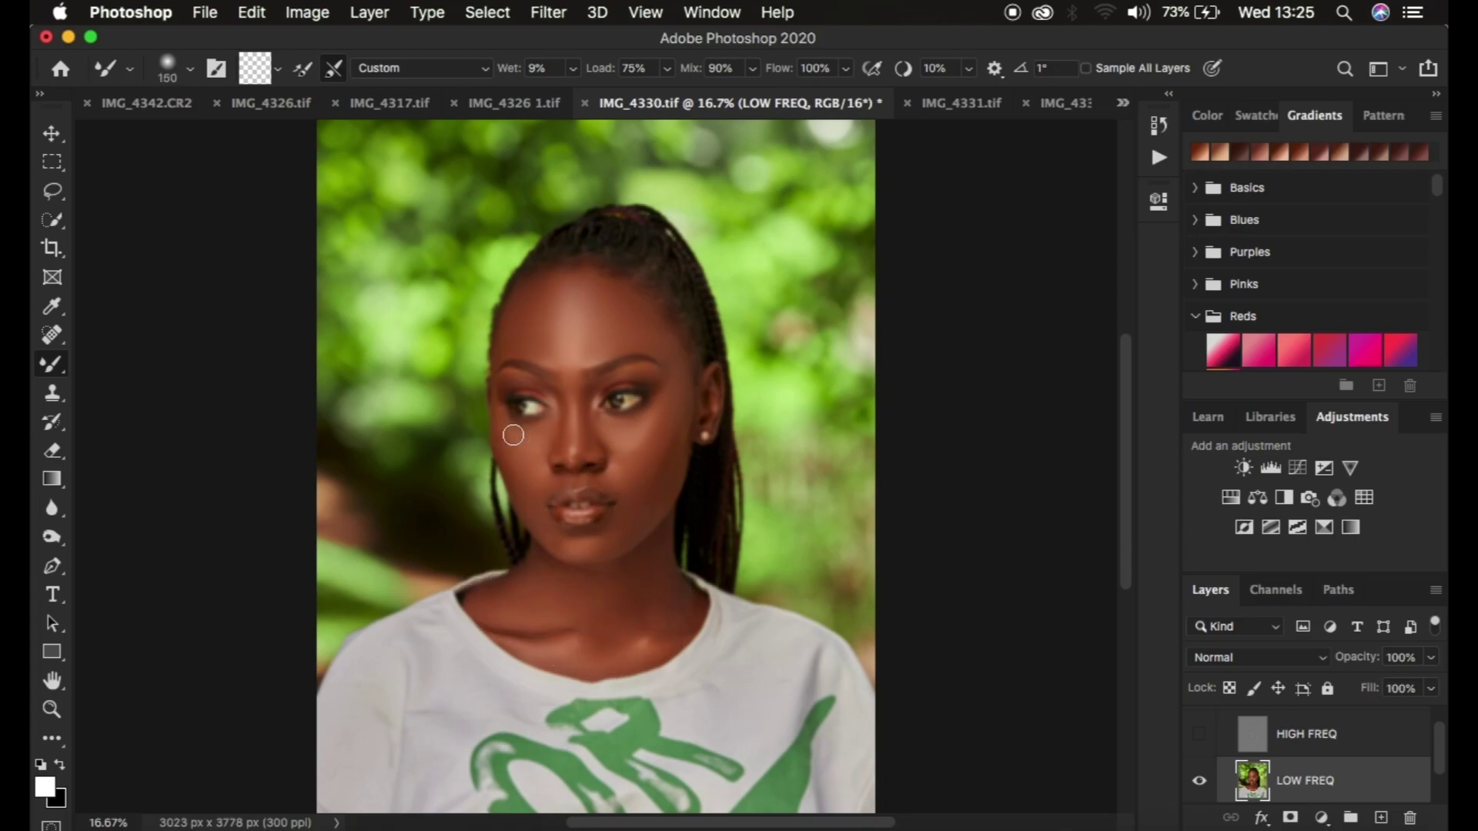
key("bracketright")
key("bracketright")
key("bracketright")
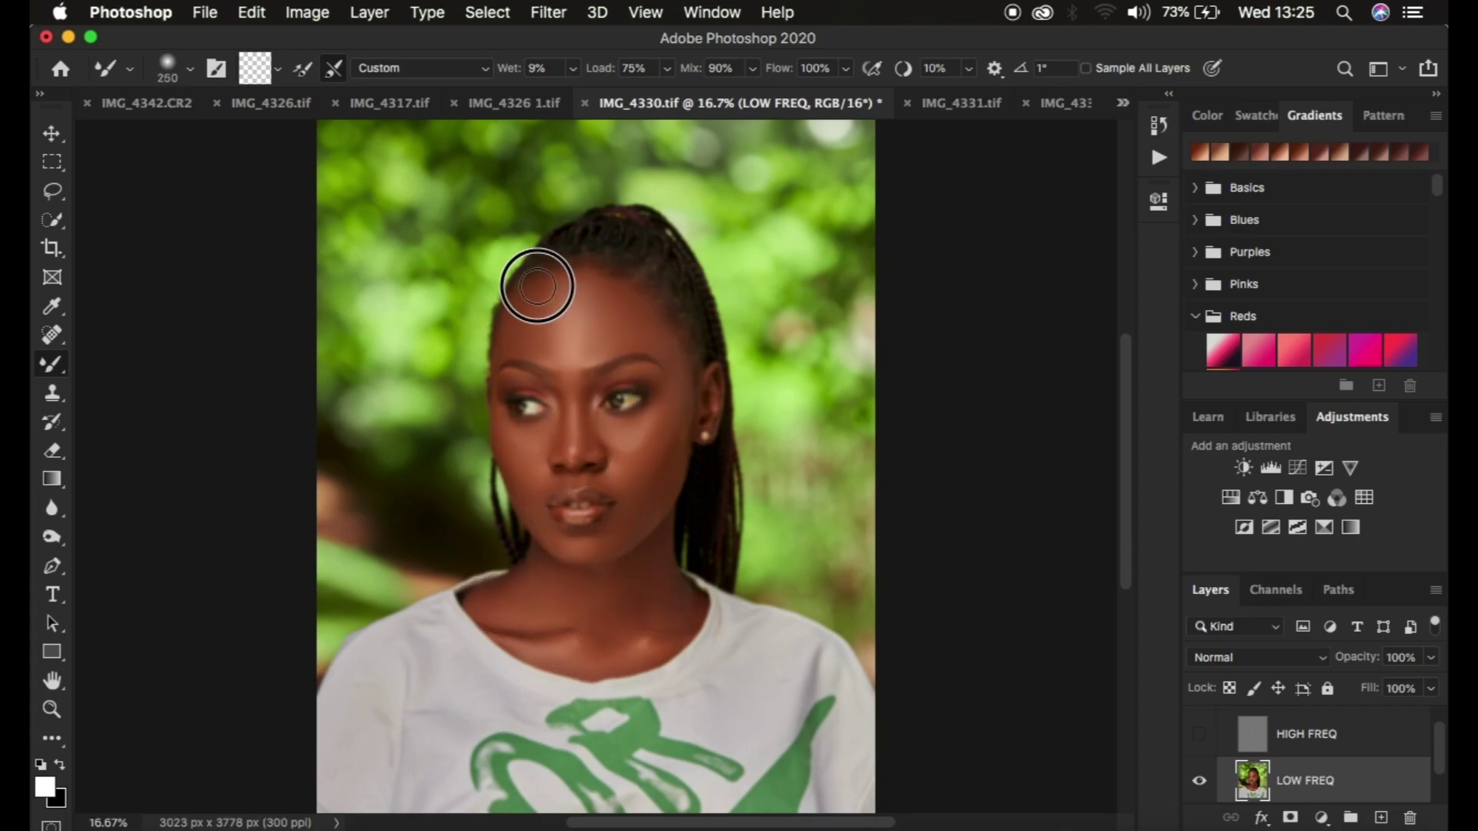
mouse_move(680, 439)
left_mouse_down()
mouse_move(601, 455)
mouse_move(646, 426)
mouse_move(597, 432)
mouse_move(564, 356)
mouse_move(647, 485)
mouse_move(641, 401)
mouse_move(568, 346)
left_mouse_up()
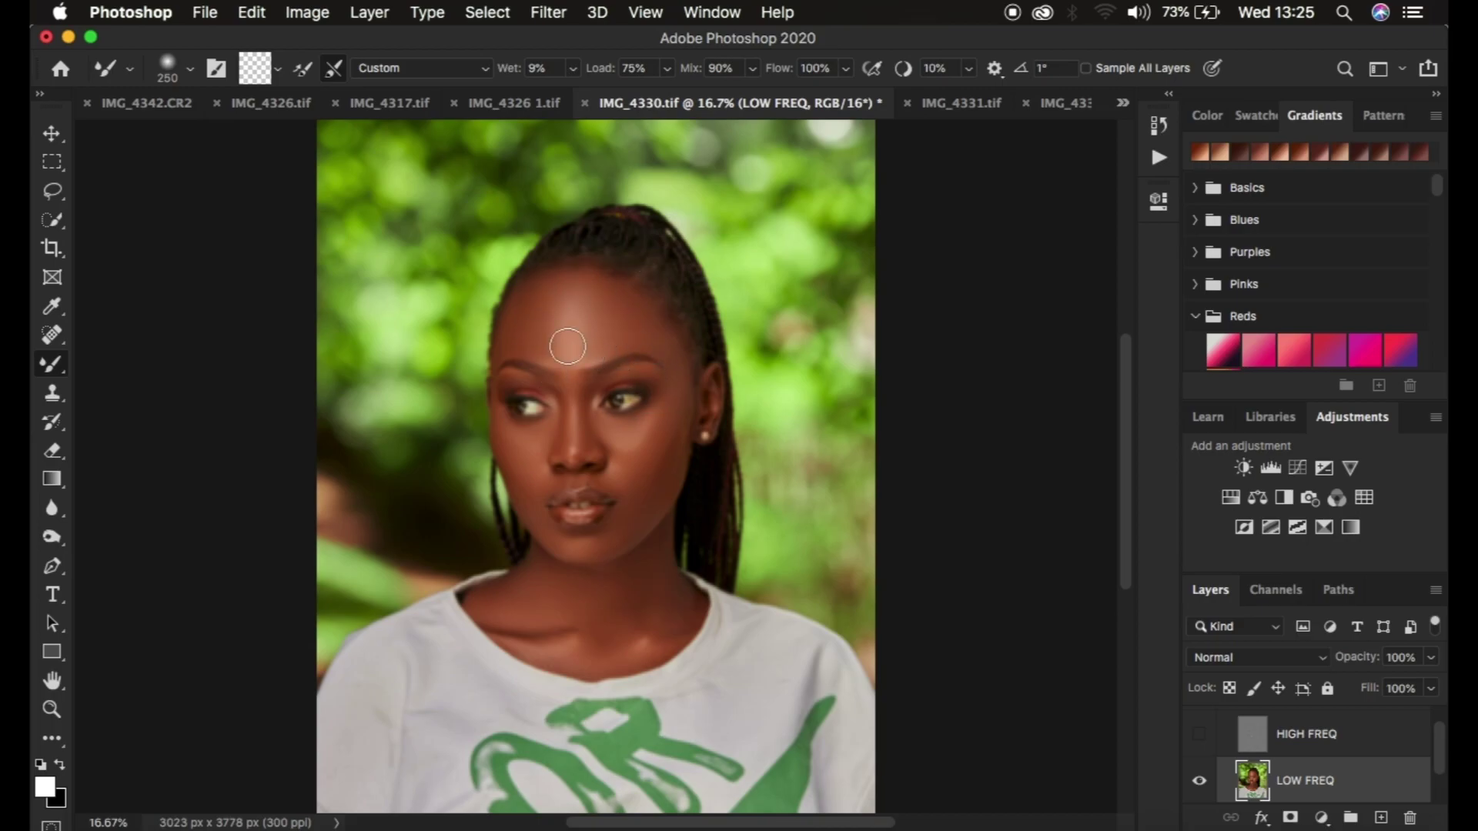
left_click(1197, 741)
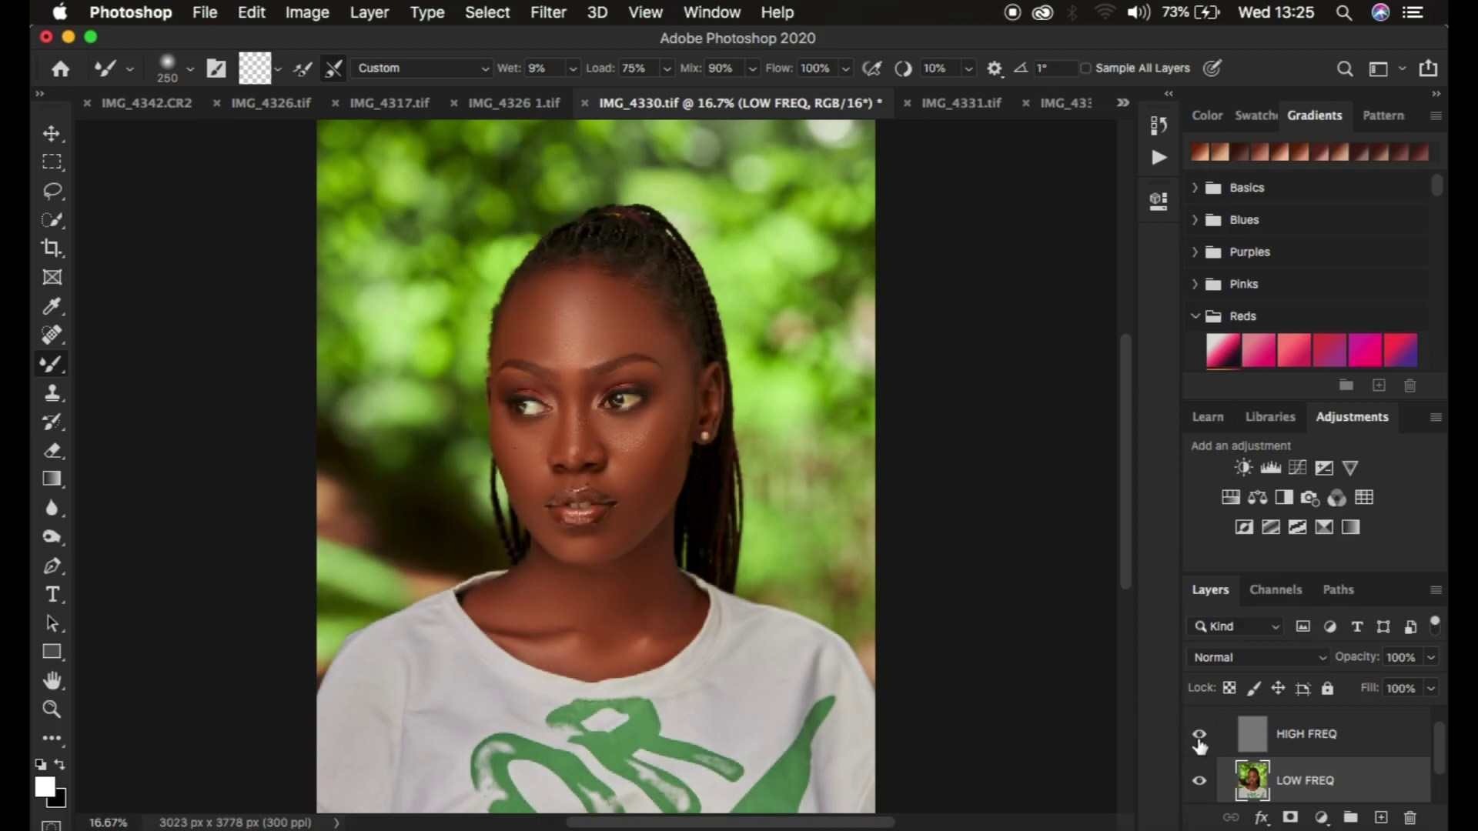
Toggle the freq sep group to compare before and after, zoom in, and select the Lasso tool.
scroll(1365, 753, "up", 1)
left_click(1199, 720)
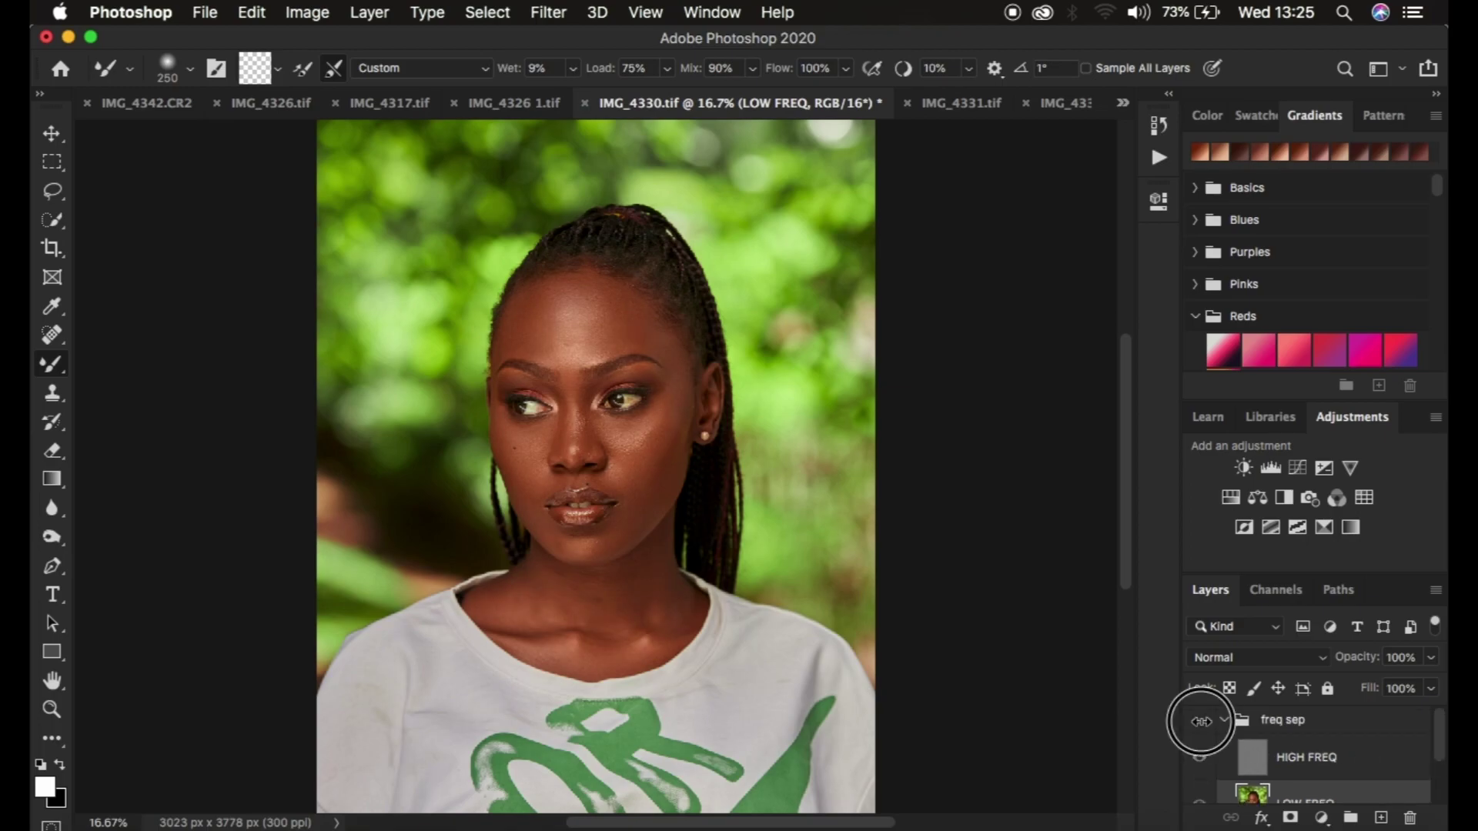
left_click(1200, 721)
left_click(1200, 721)
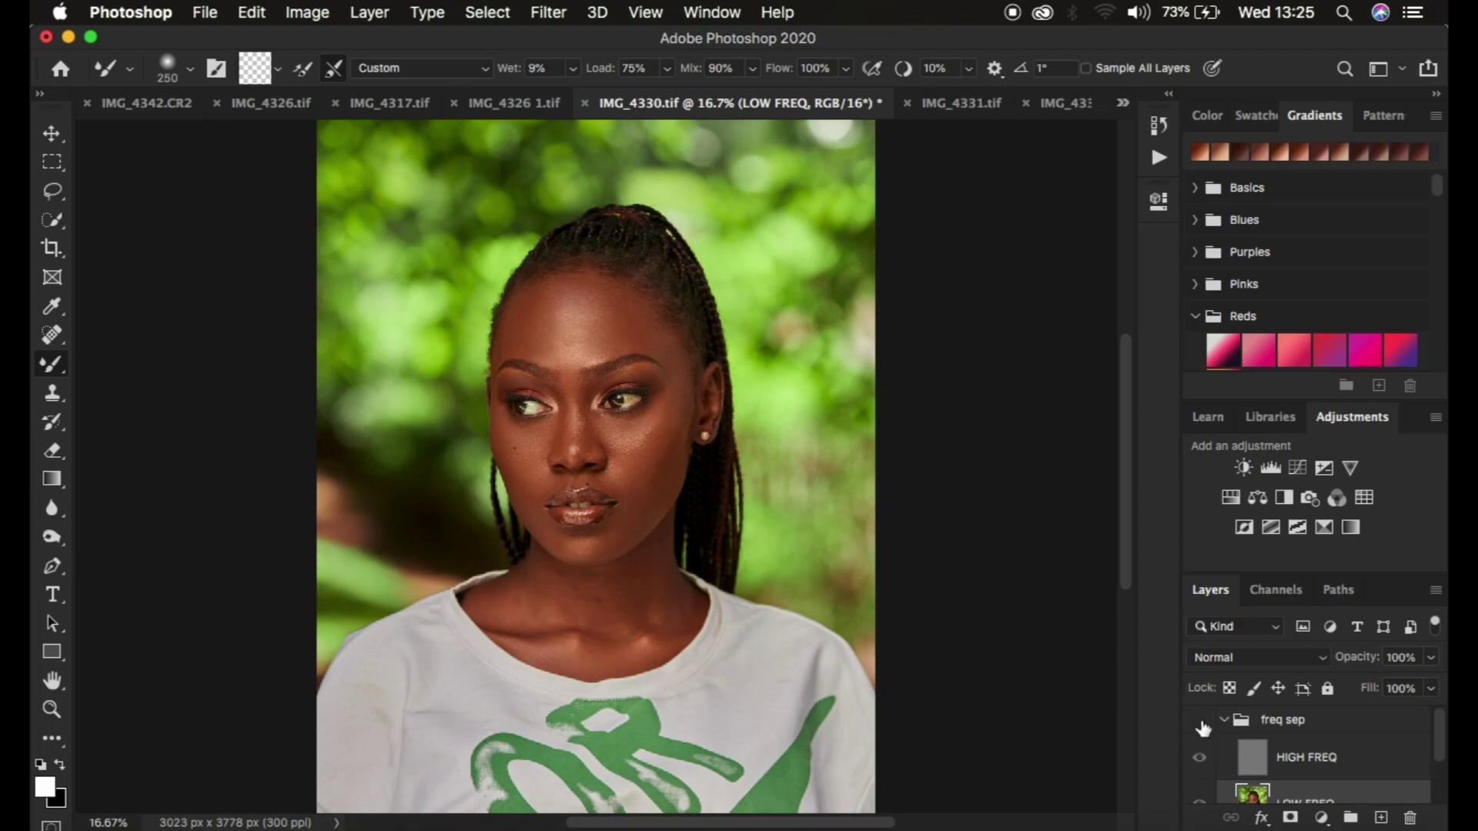
key("super+equal")
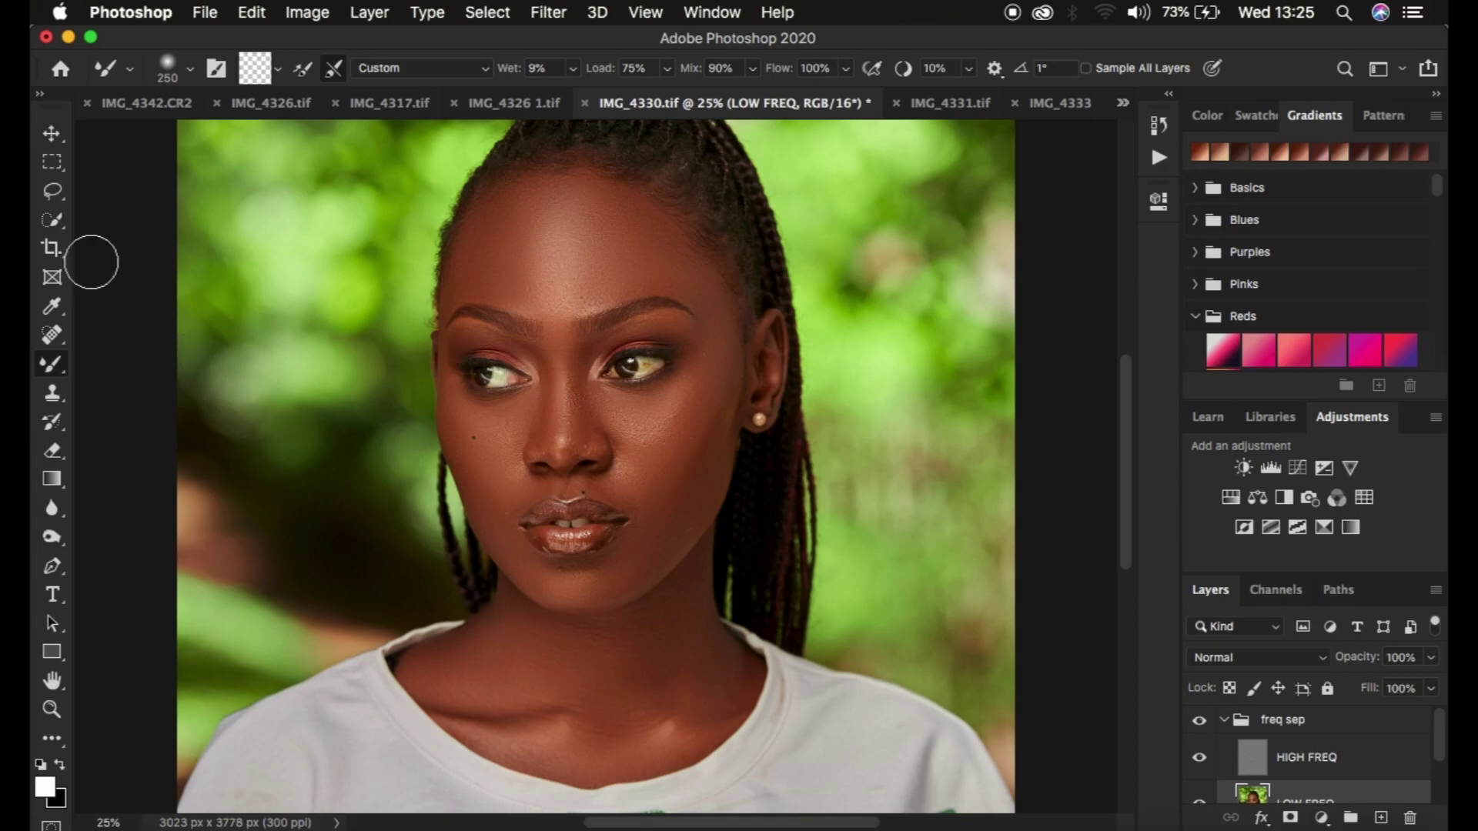
left_click(52, 193)
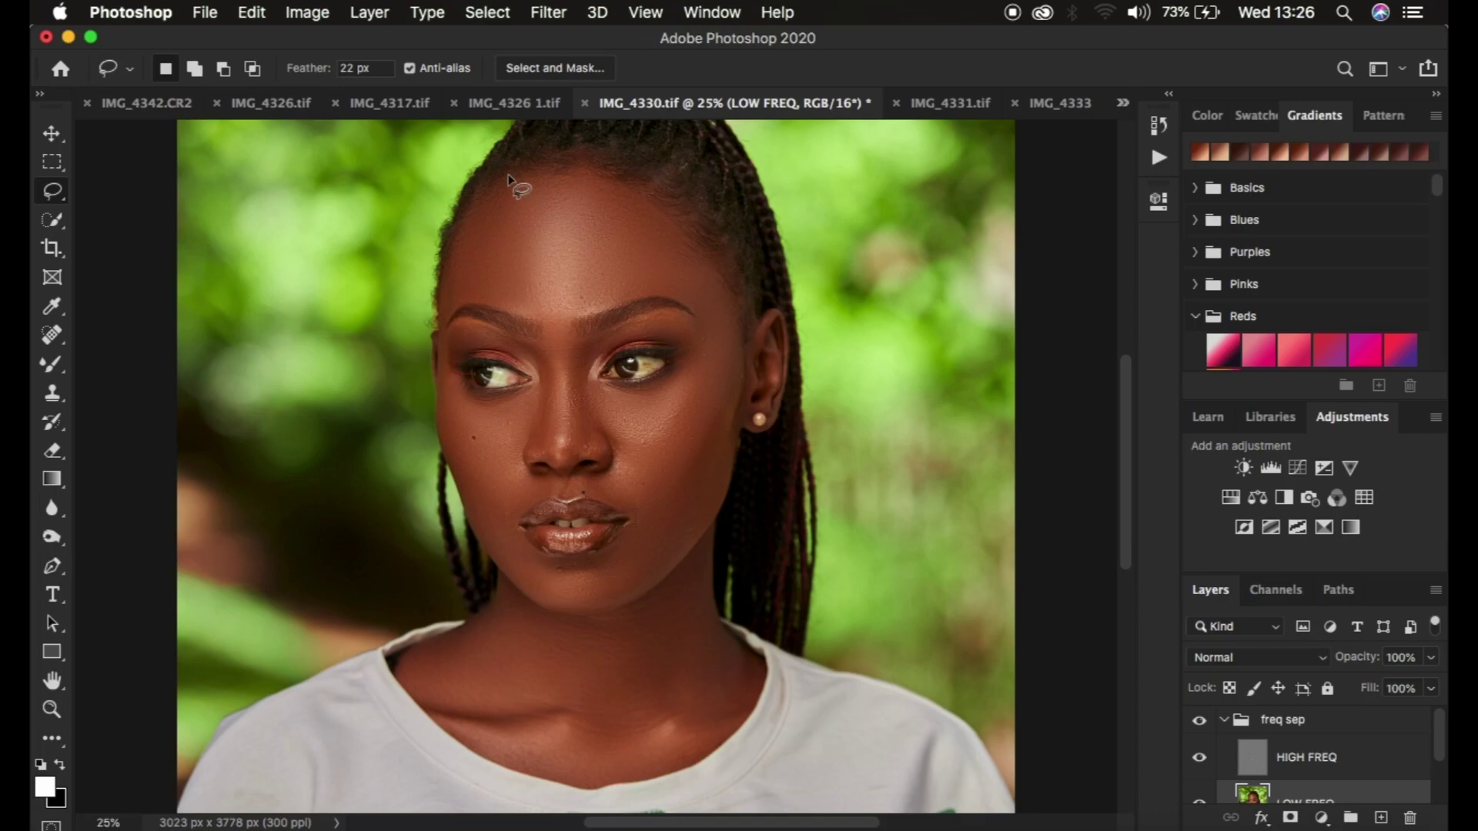
Lasso the forehead below the hairline and apply a 21-pixel Gaussian Blur to it.
mouse_move(508, 178)
left_mouse_down()
mouse_move(549, 168)
mouse_move(648, 197)
mouse_move(719, 277)
mouse_move(732, 326)
mouse_move(672, 292)
mouse_move(568, 319)
mouse_move(489, 300)
left_mouse_up()
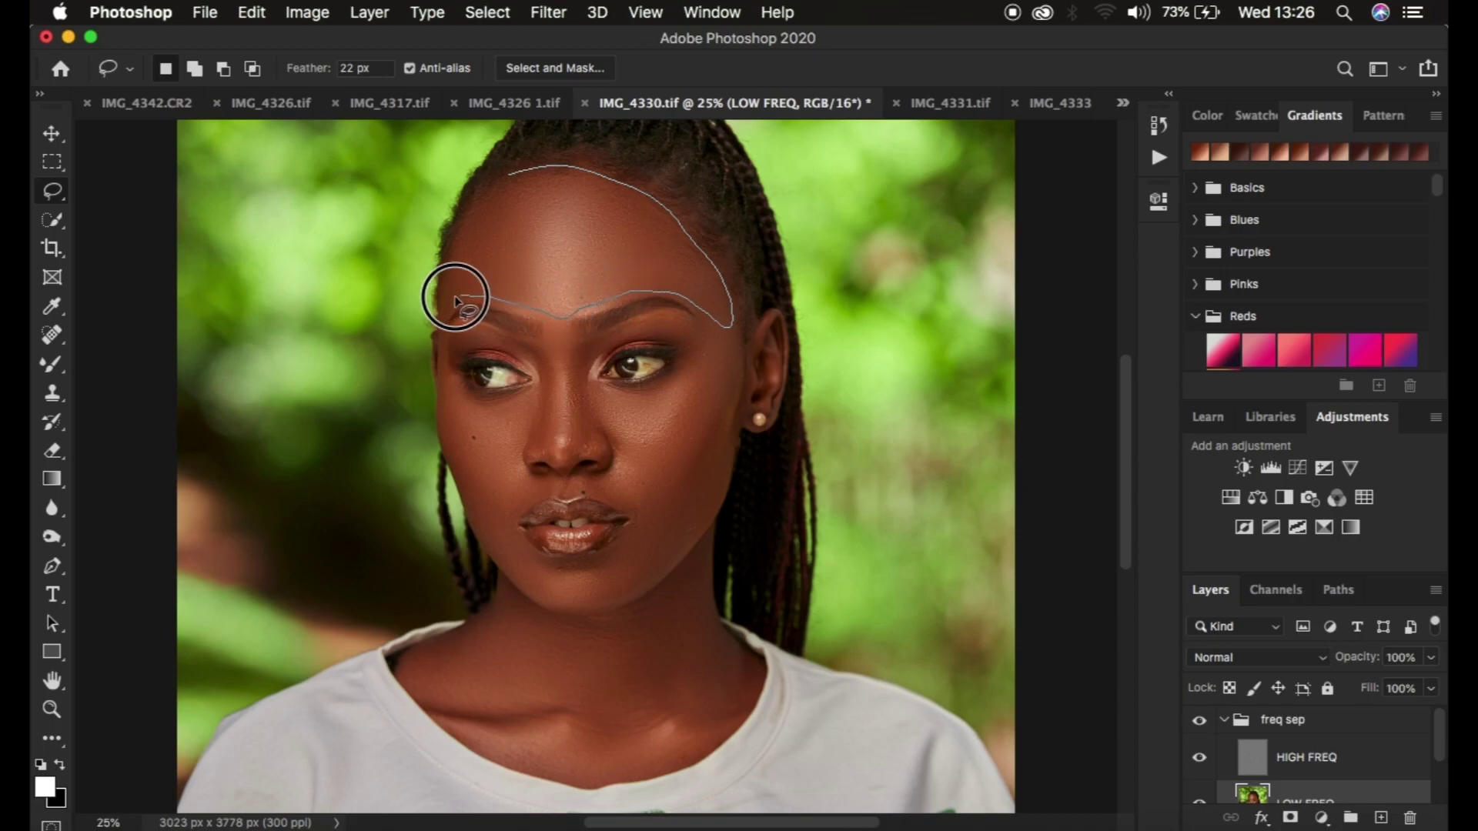
mouse_move(454, 254)
left_mouse_down()
mouse_move(477, 189)
mouse_move(511, 171)
left_mouse_up()
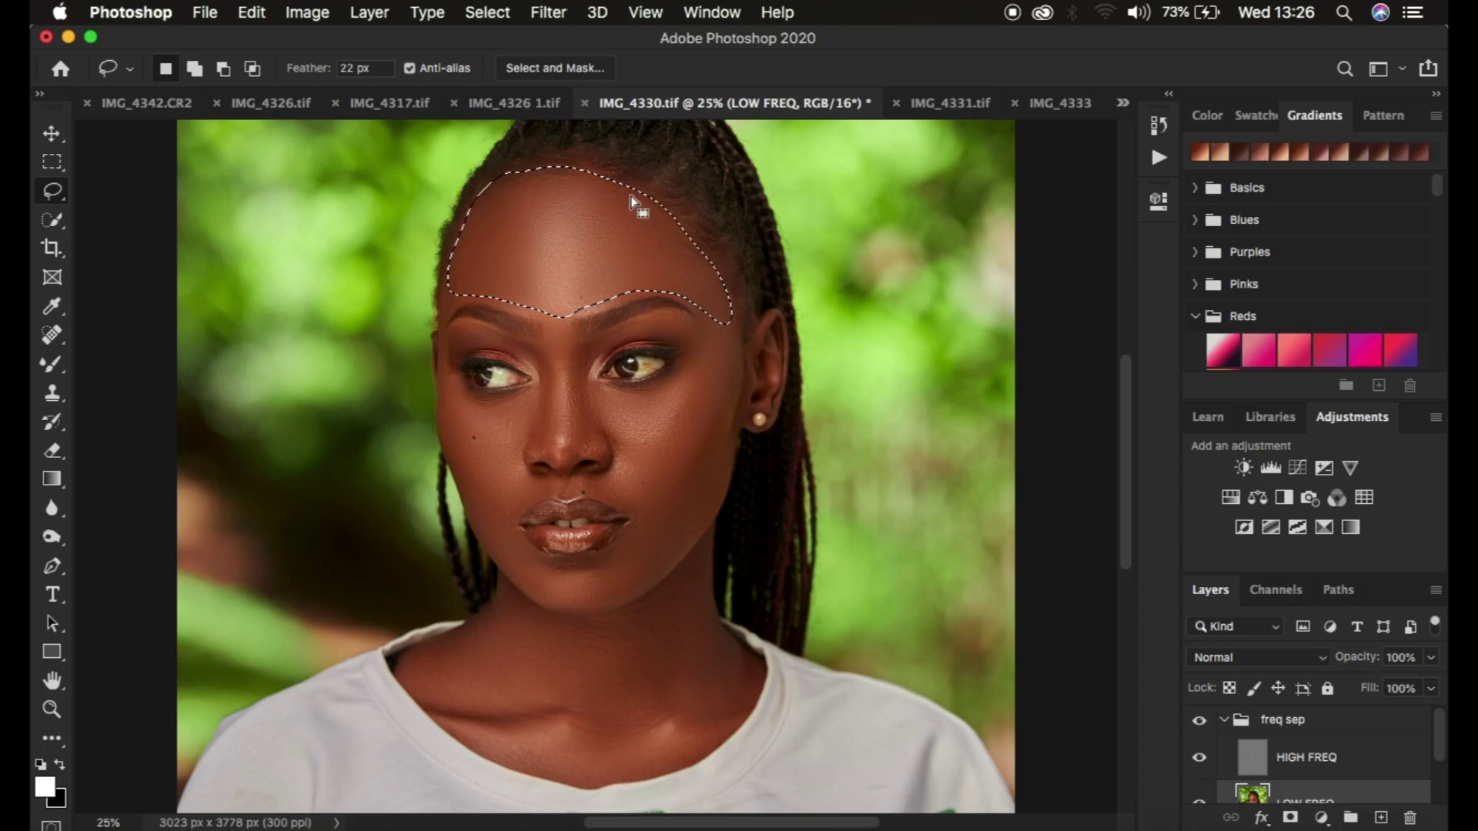
left_click(538, 10)
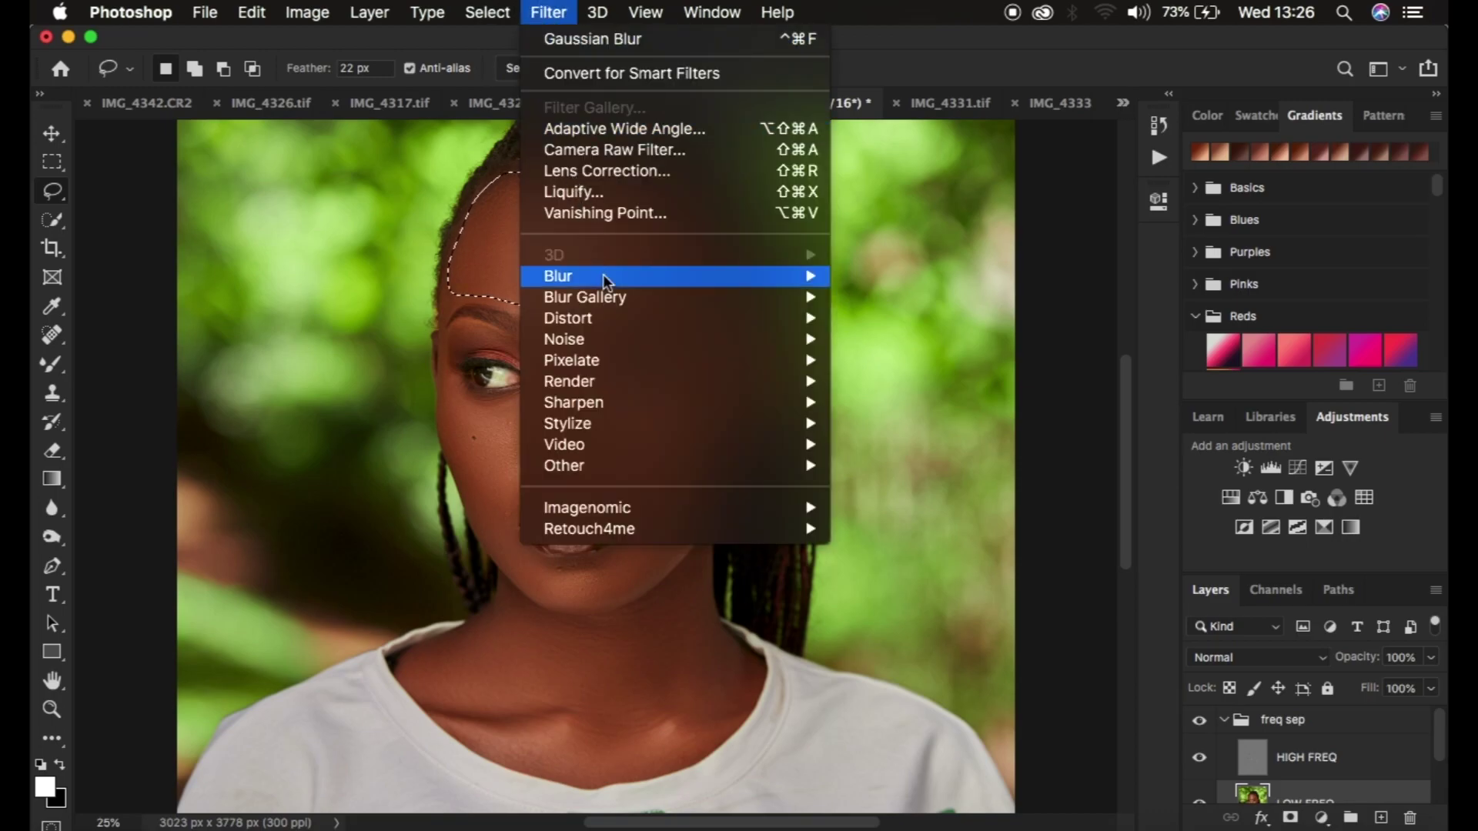
mouse_move(602, 274)
left_click(893, 359)
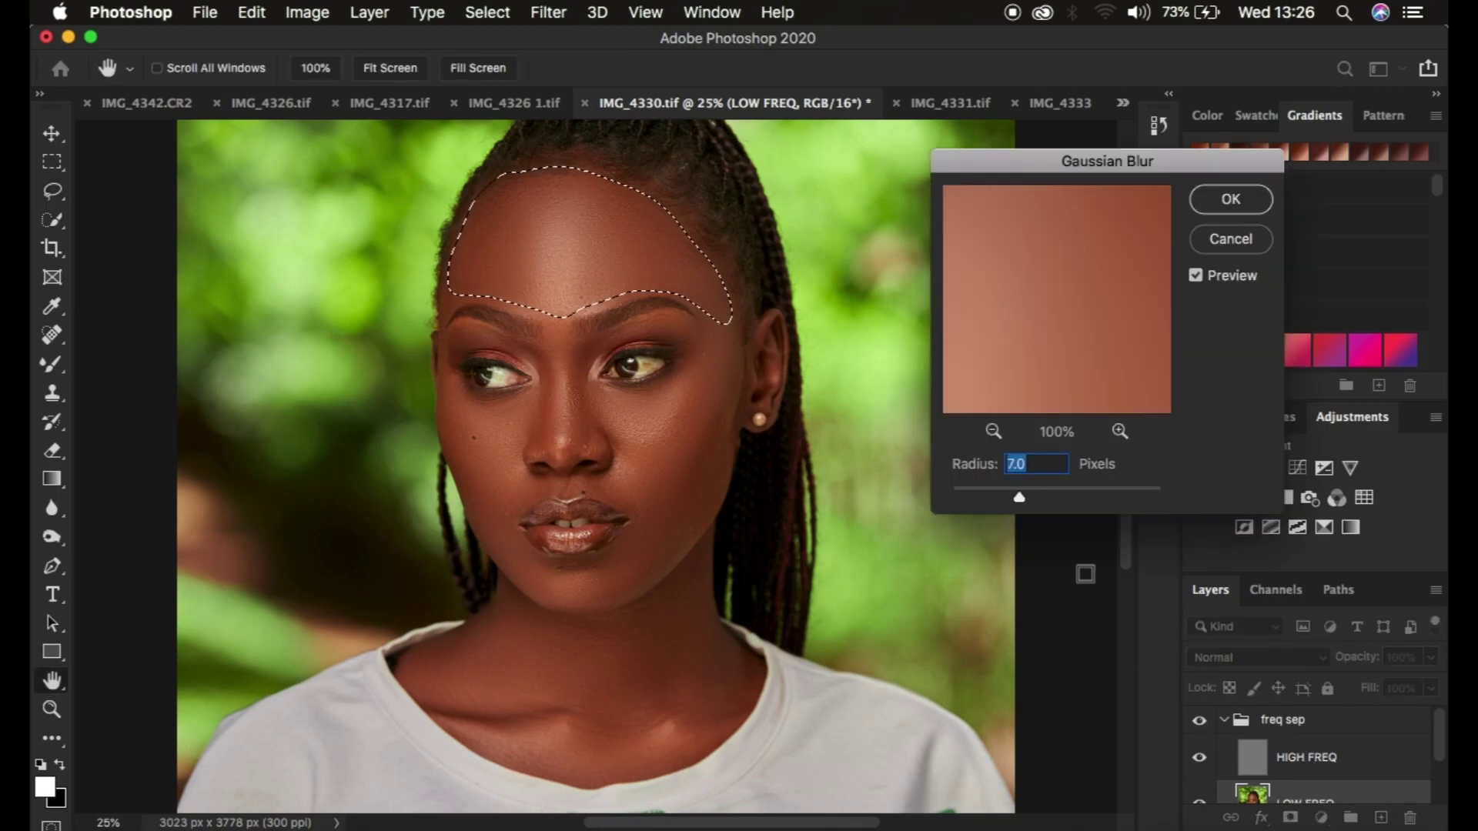
left_click_drag(1018, 498, 1046, 499)
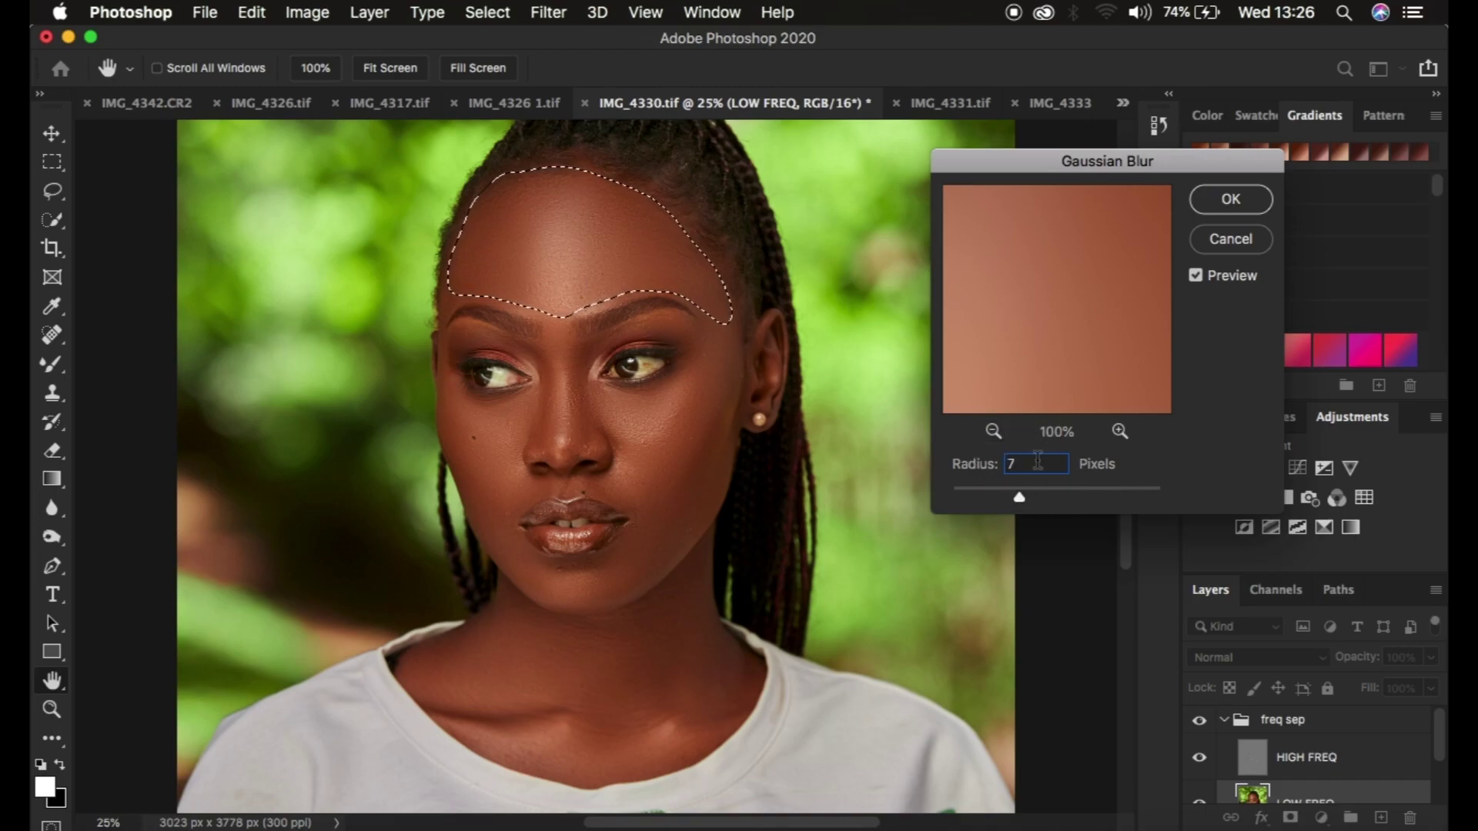
key("BackSpace")
type("21")
left_click(1229, 200)
Lasso the area from temple to cheek and reapply the Gaussian Blur to it.
key("l")
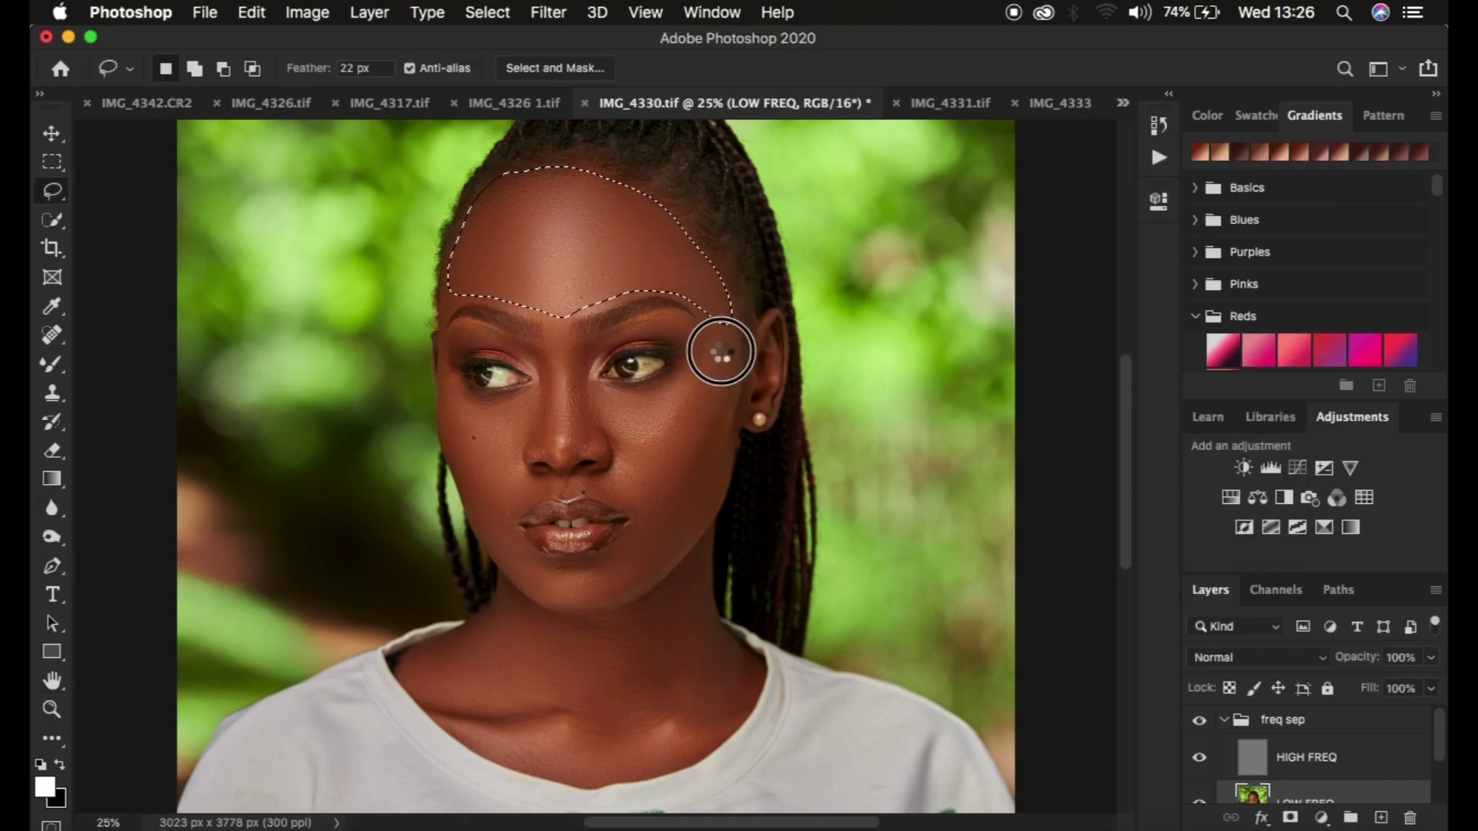
mouse_move(712, 332)
left_mouse_down()
mouse_move(629, 479)
mouse_move(679, 470)
mouse_move(736, 391)
mouse_move(723, 331)
left_mouse_up()
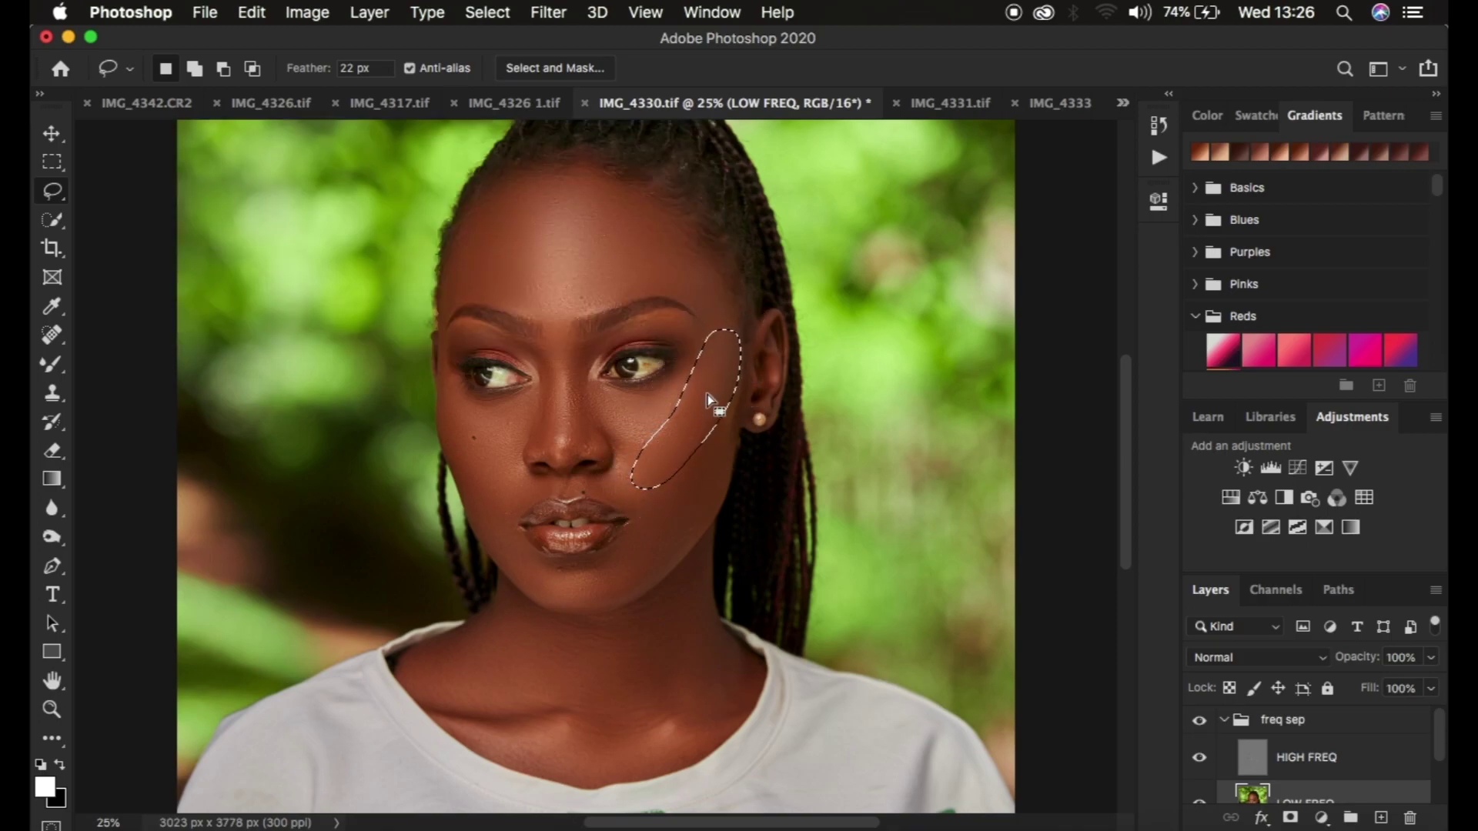
right_click(705, 391)
left_click(785, 712)
left_click(482, 408)
Blur lassoed patches on the left cheek below the eye and around the lips and chin.
mouse_move(449, 382)
left_mouse_down()
mouse_move(488, 412)
mouse_move(531, 396)
mouse_move(518, 497)
mouse_move(490, 519)
mouse_move(452, 404)
left_mouse_up()
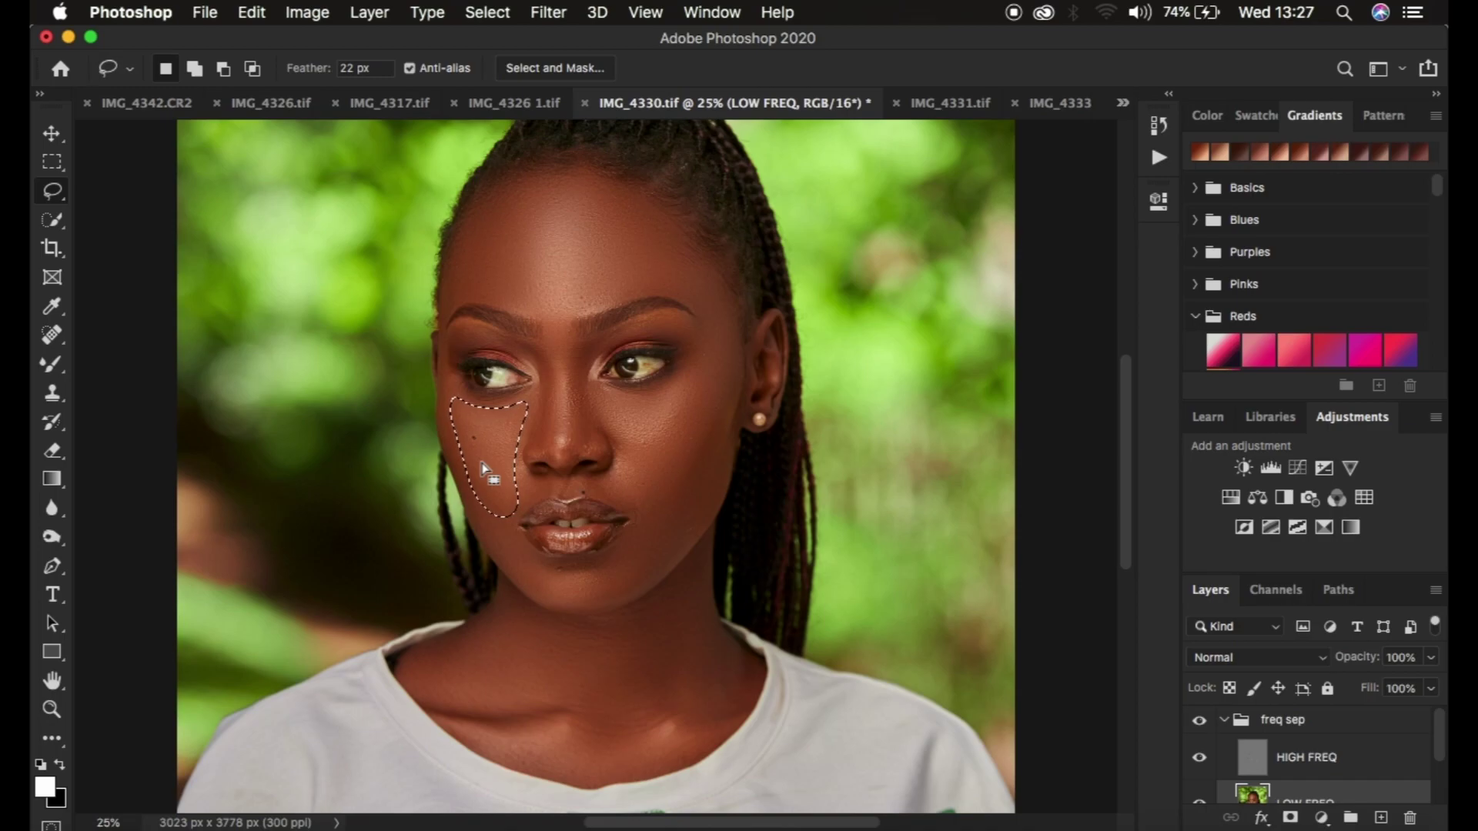
right_click(482, 428)
left_click(579, 751)
key("super+d")
mouse_move(635, 513)
left_mouse_down()
mouse_move(589, 570)
mouse_move(518, 566)
mouse_move(588, 598)
mouse_move(643, 570)
mouse_move(659, 505)
left_mouse_up()
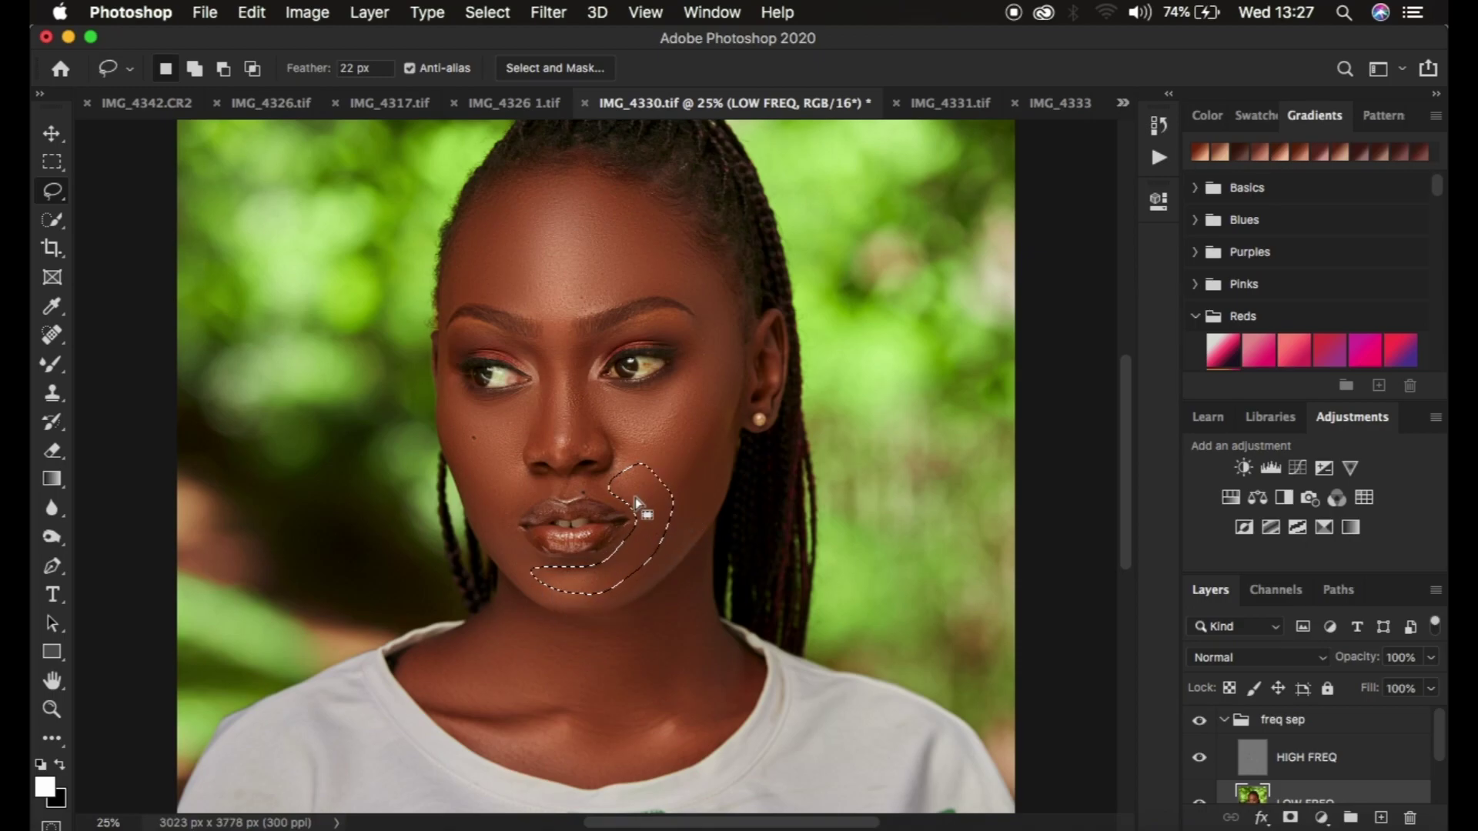
right_click(637, 570)
left_click(717, 746)
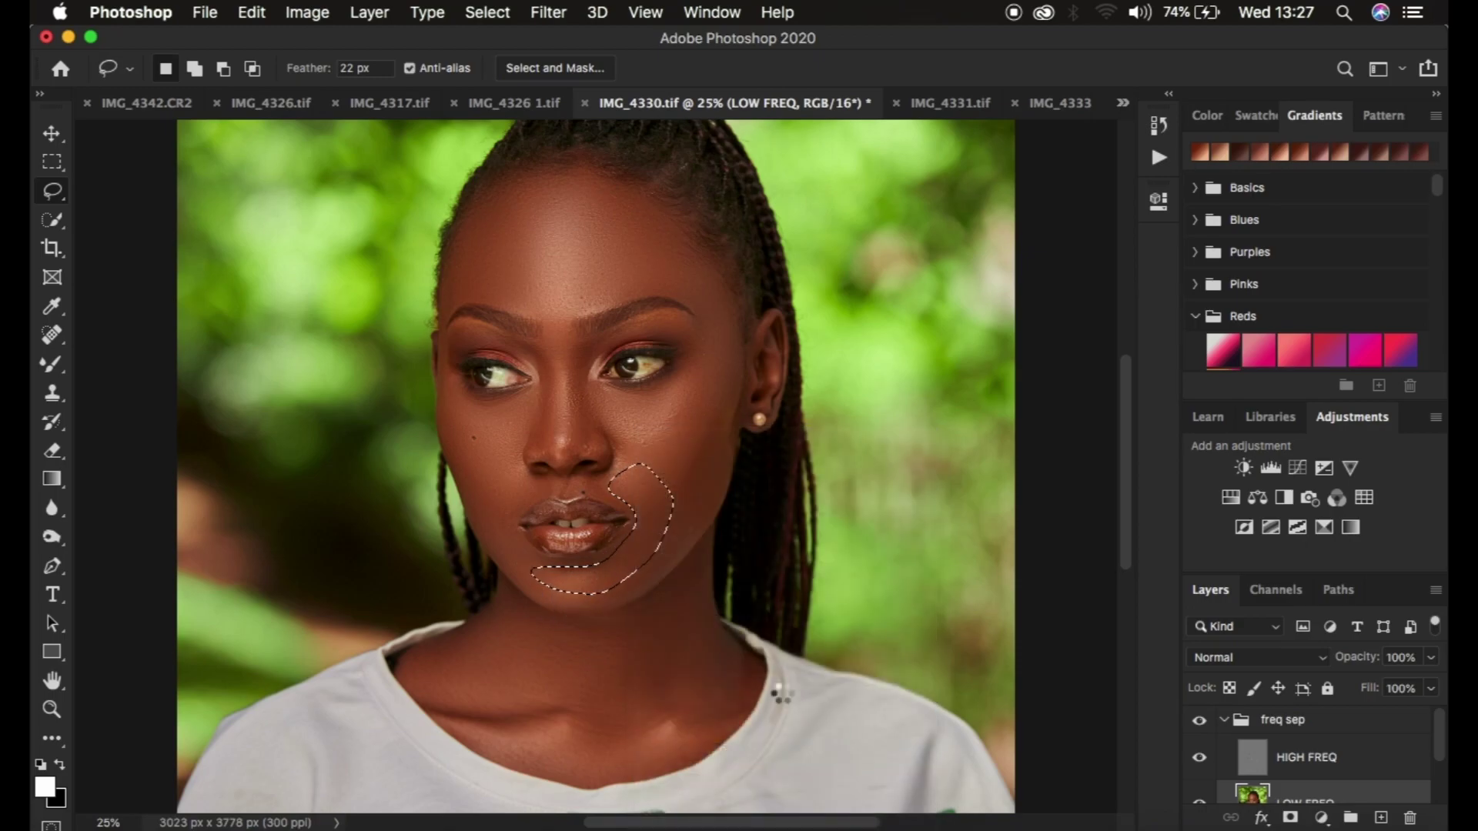
key("super+d")
Blur the skin beside the nose and fade that blur to 19% opacity.
mouse_move(545, 425)
left_mouse_down()
mouse_move(526, 440)
mouse_move(529, 356)
mouse_move(541, 402)
left_mouse_up()
right_click(541, 401)
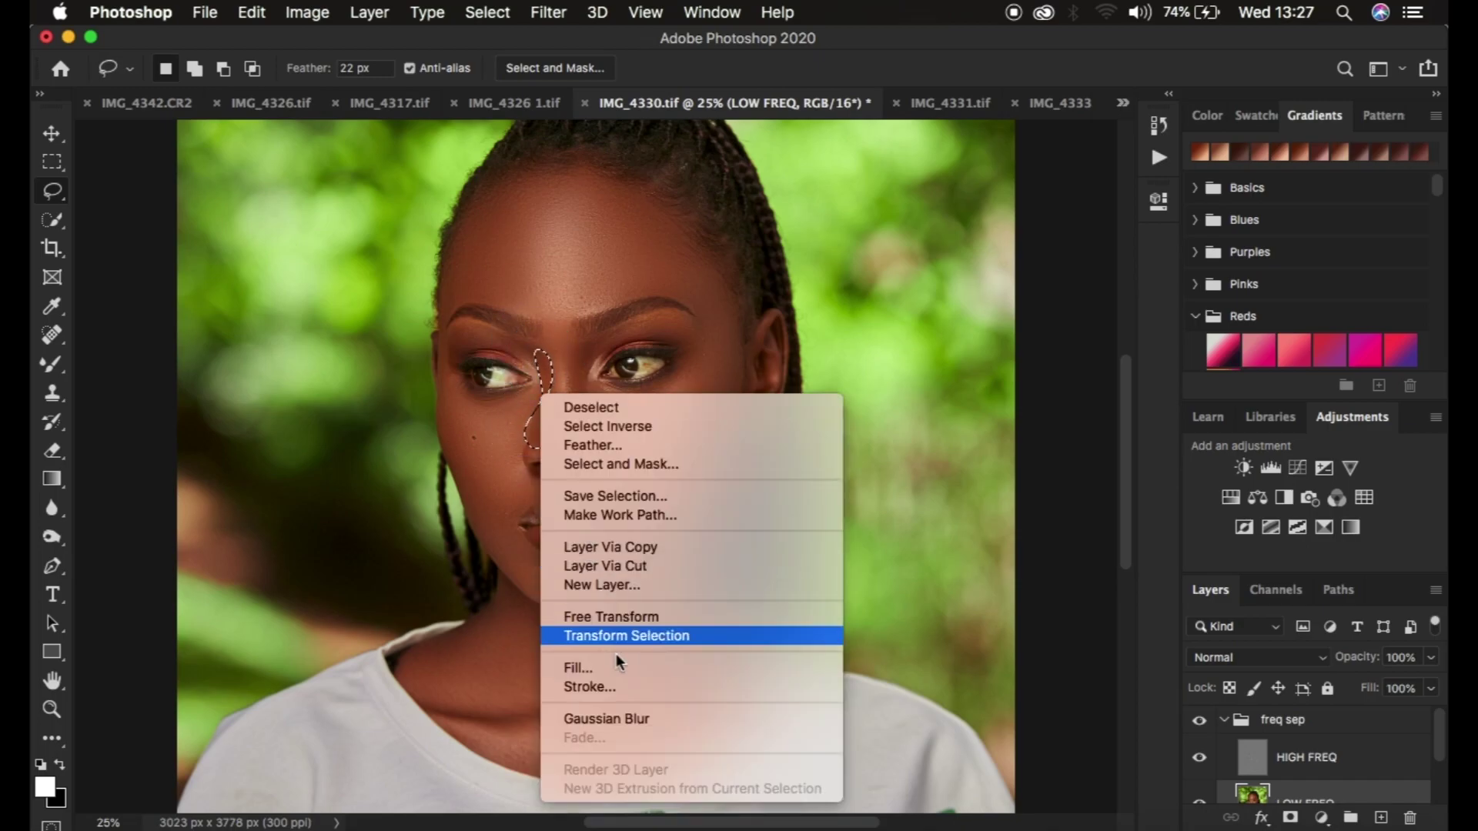
left_click(627, 721)
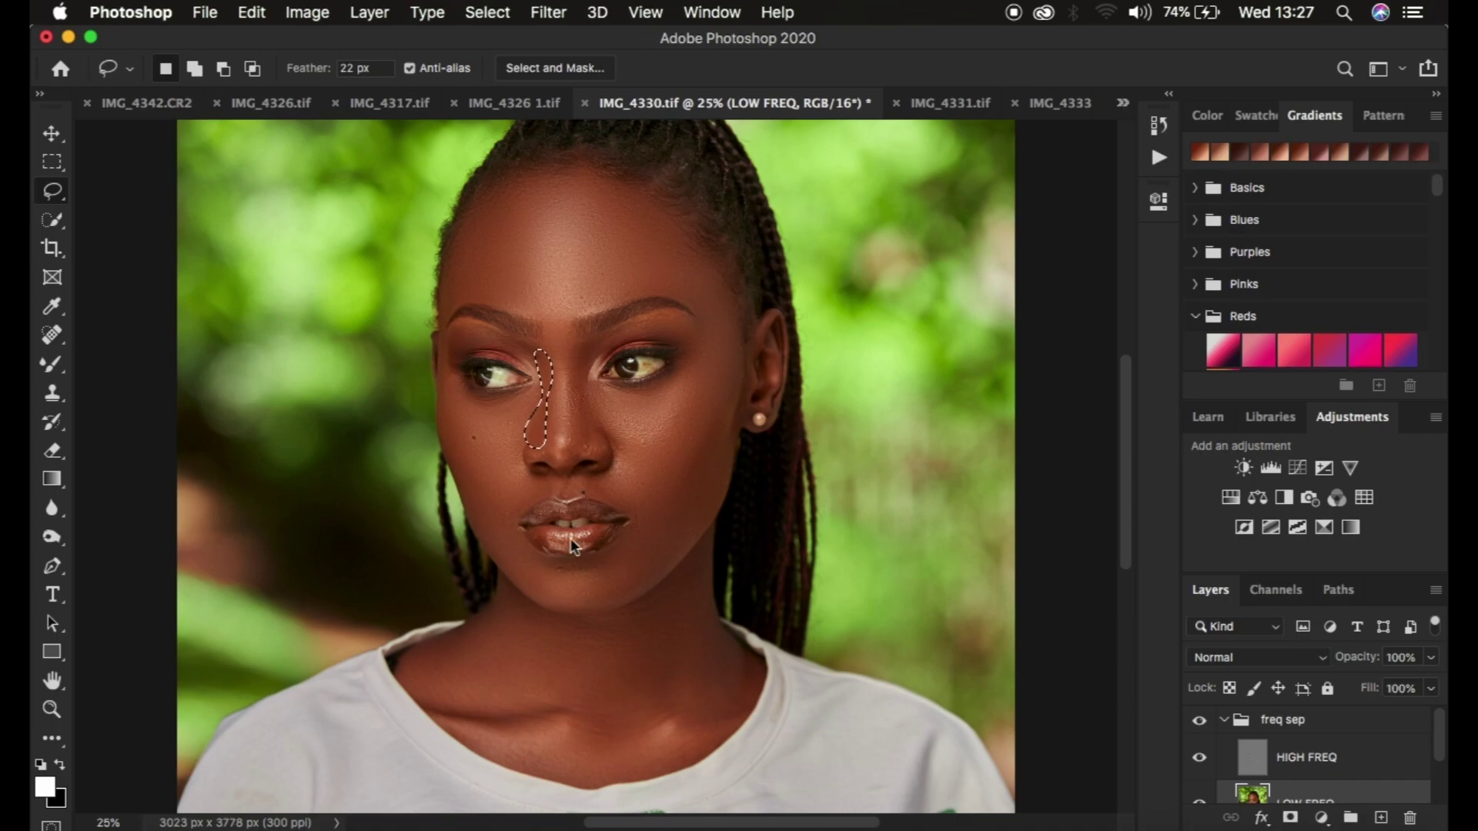
right_click(538, 428)
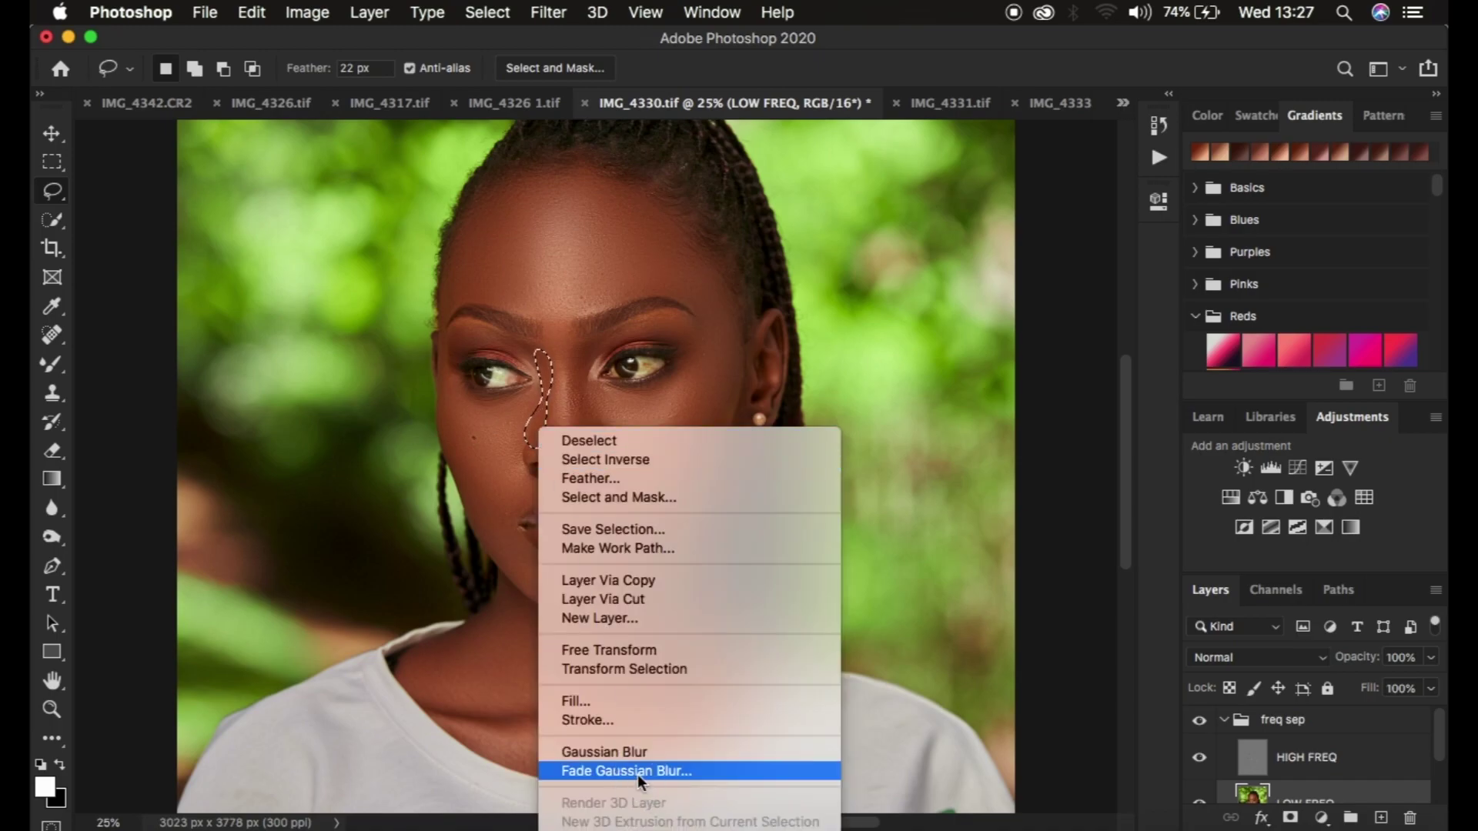
left_click(637, 774)
left_click_drag(990, 266, 954, 270)
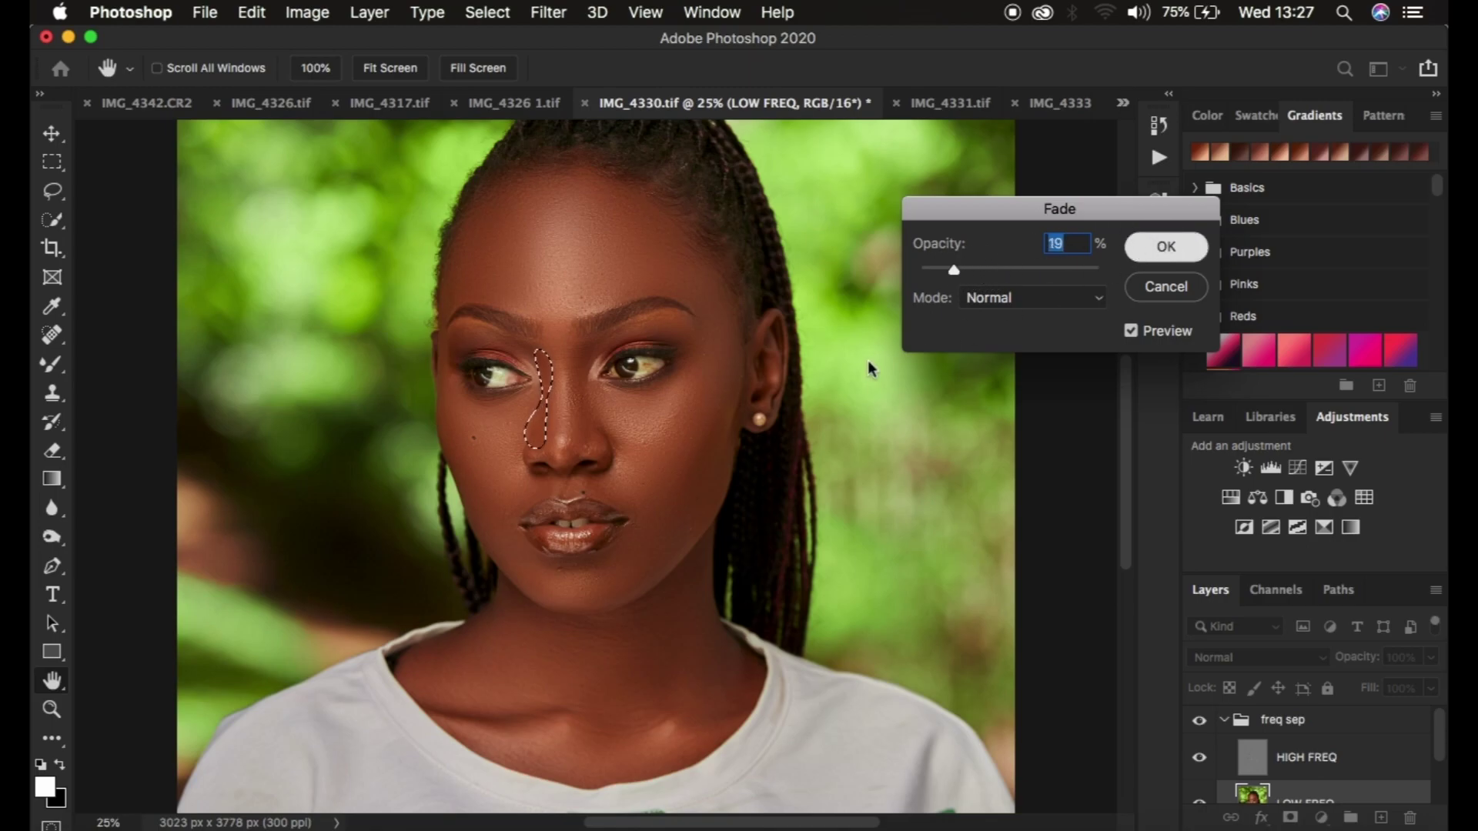
key("Return")
Lasso a small patch beside the nose, blur it, and zoom out to the whole portrait.
key("l")
mouse_move(593, 339)
left_mouse_down()
mouse_move(574, 435)
mouse_move(598, 445)
mouse_move(611, 437)
mouse_move(585, 363)
mouse_move(593, 416)
left_mouse_up()
right_click(593, 415)
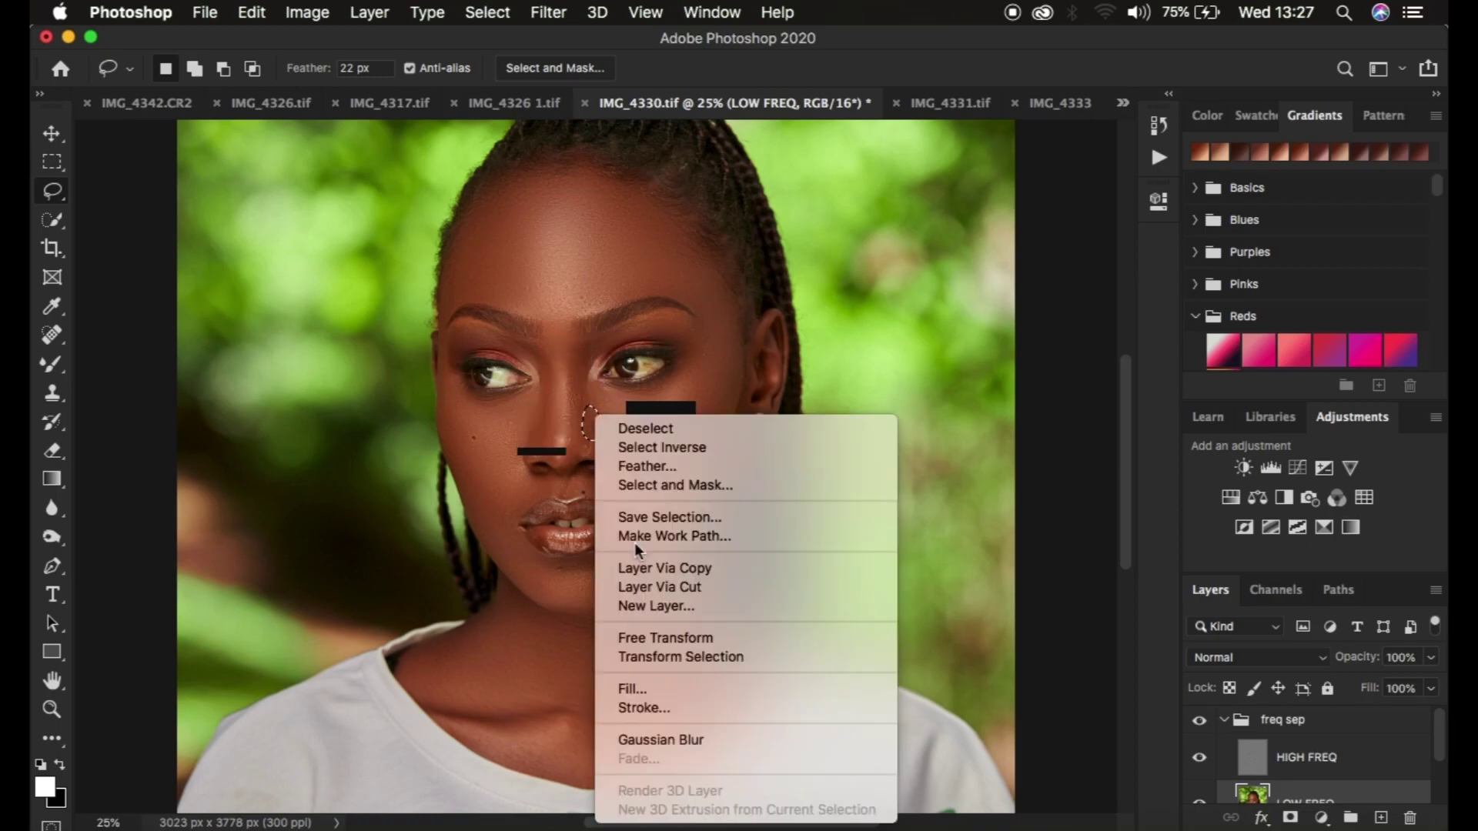
left_click(696, 741)
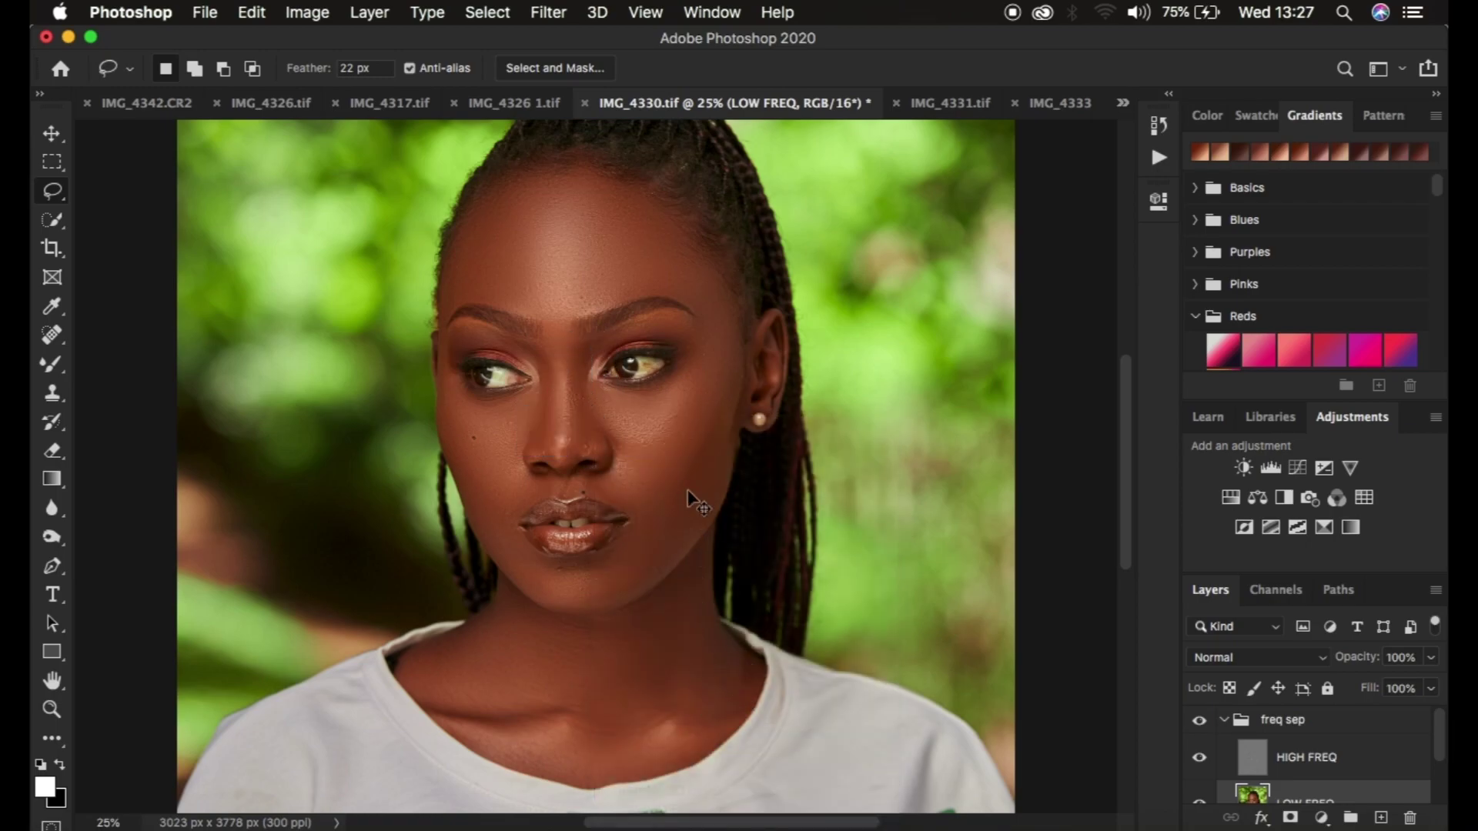
key("super+minus")
key("super+minus")
key("super+minus")
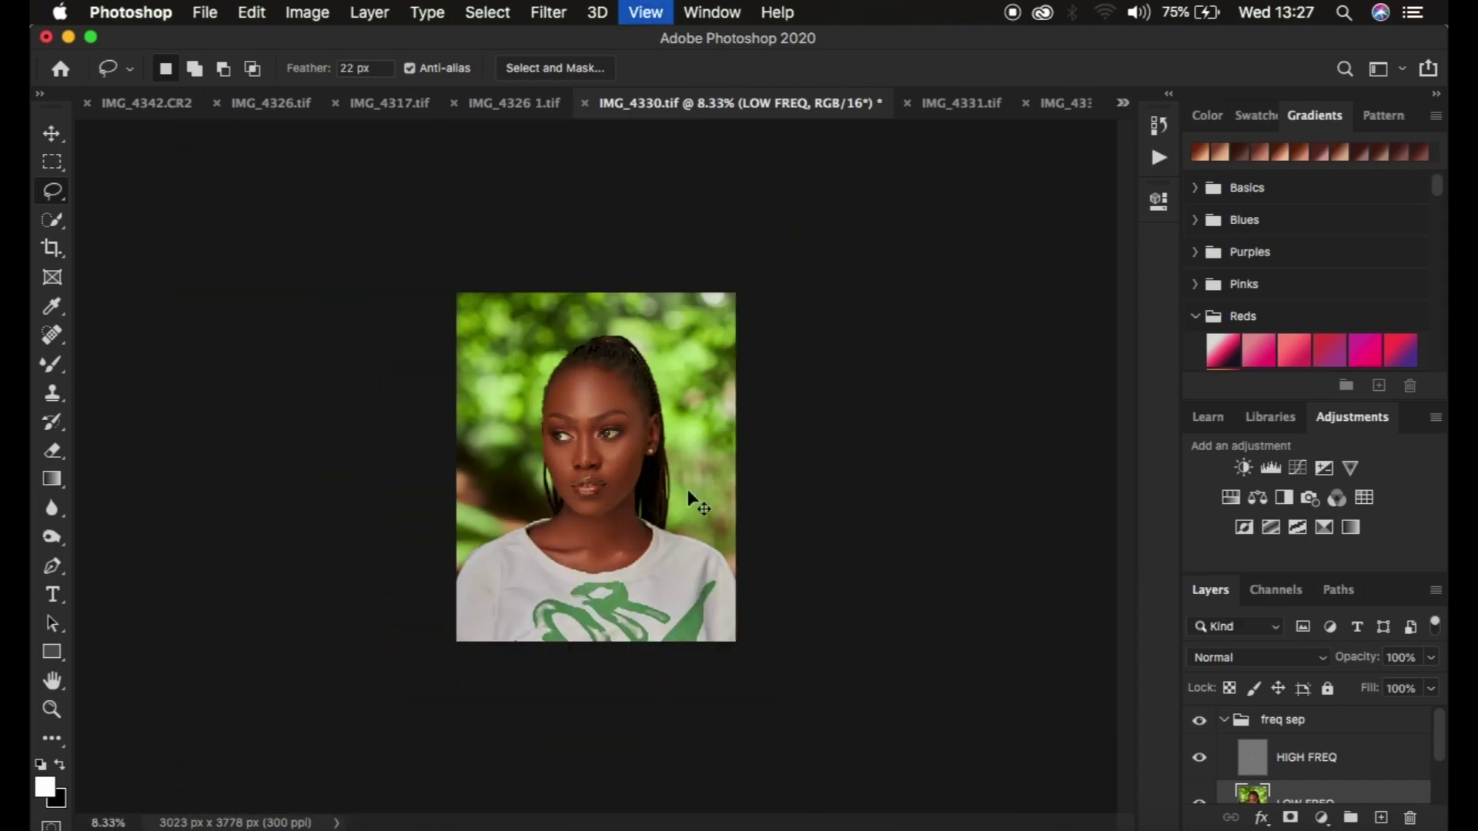
Toggle the freq sep group to compare before and after, then select the HIGH FREQ layer.
key("super+plus")
key("super+plus")
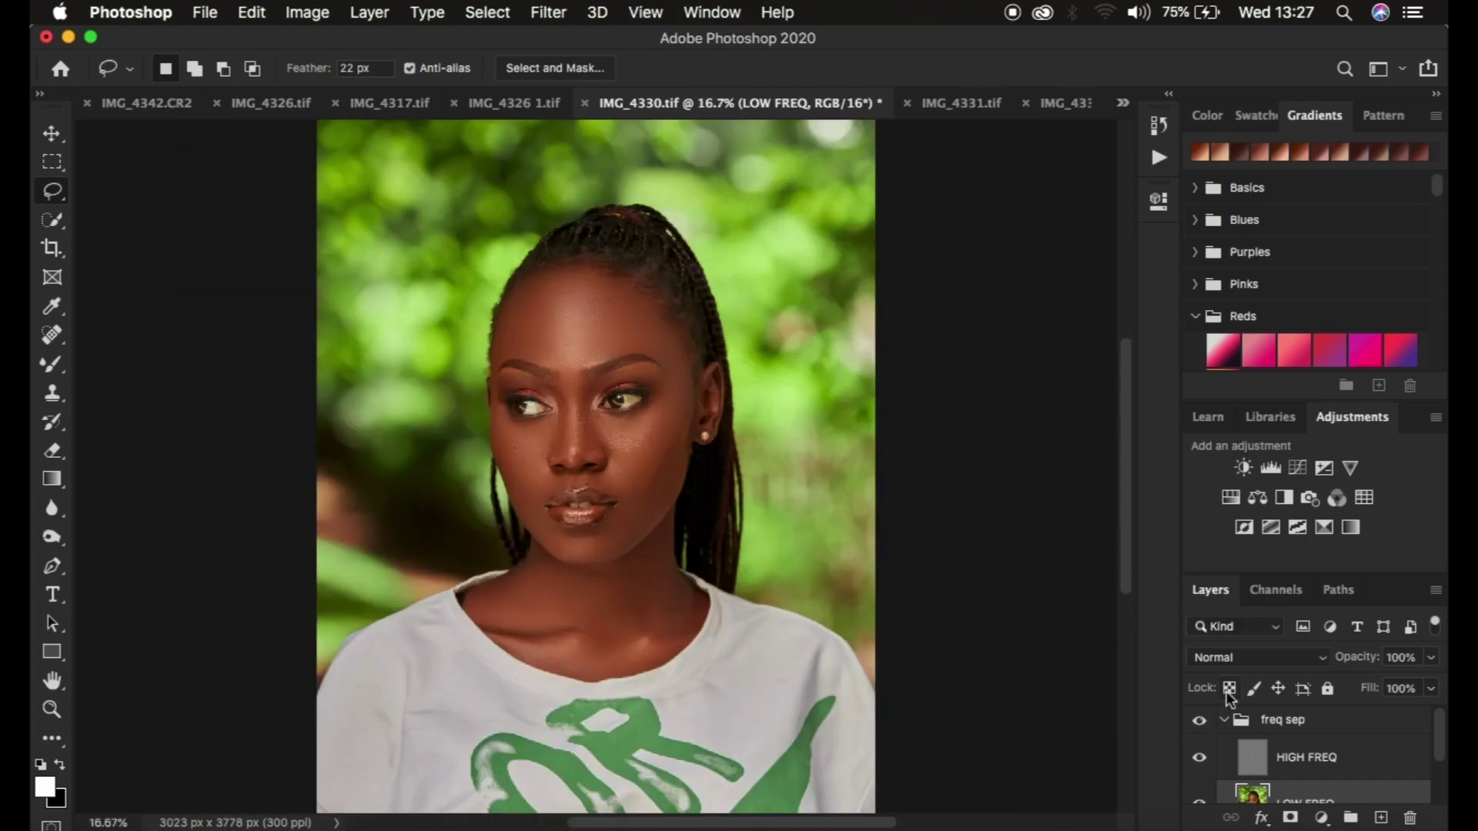
left_click(1200, 724)
left_click(1200, 723)
left_click(1200, 724)
left_click(1201, 727)
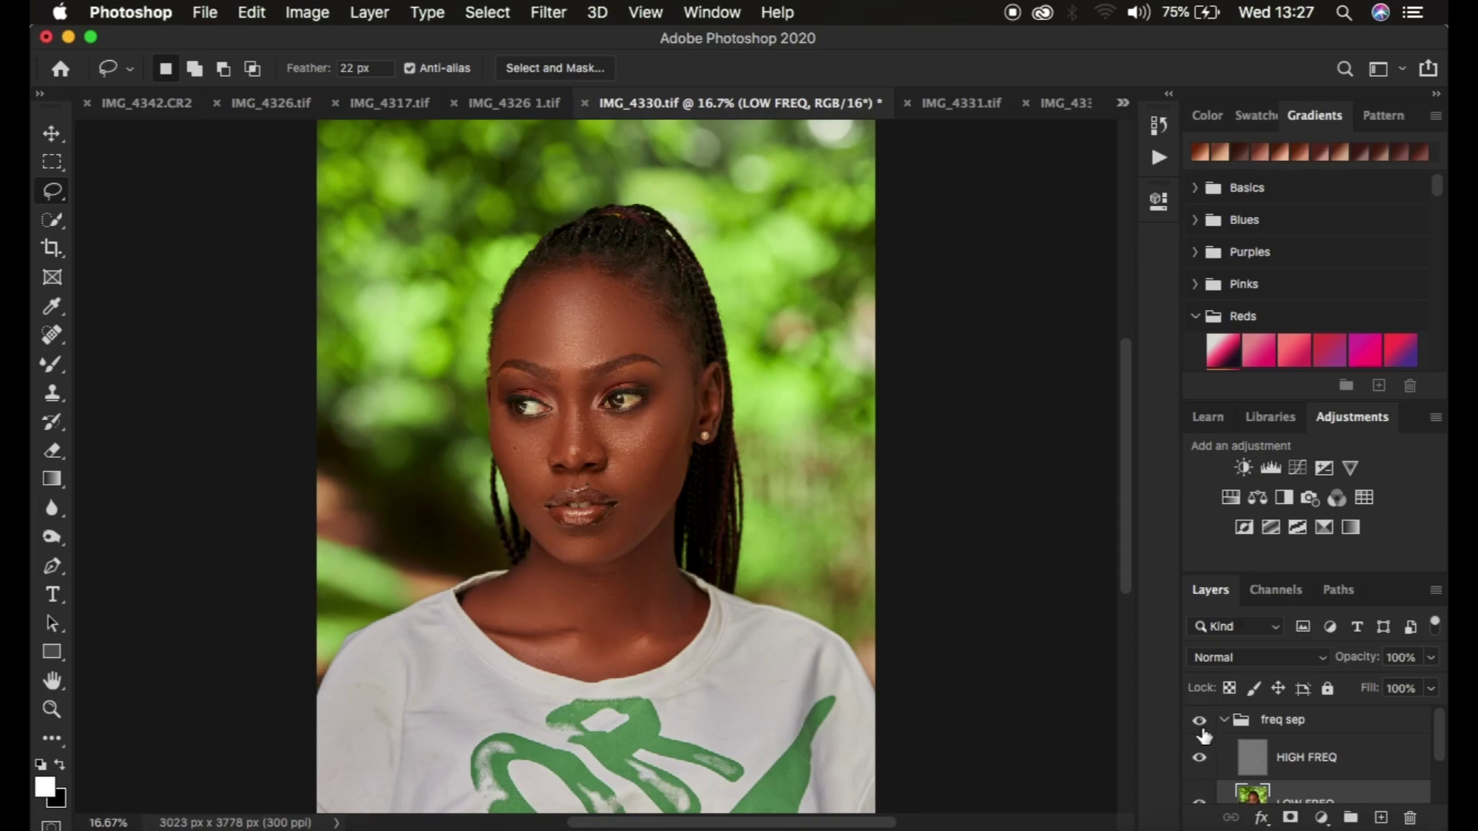
left_click(1319, 761)
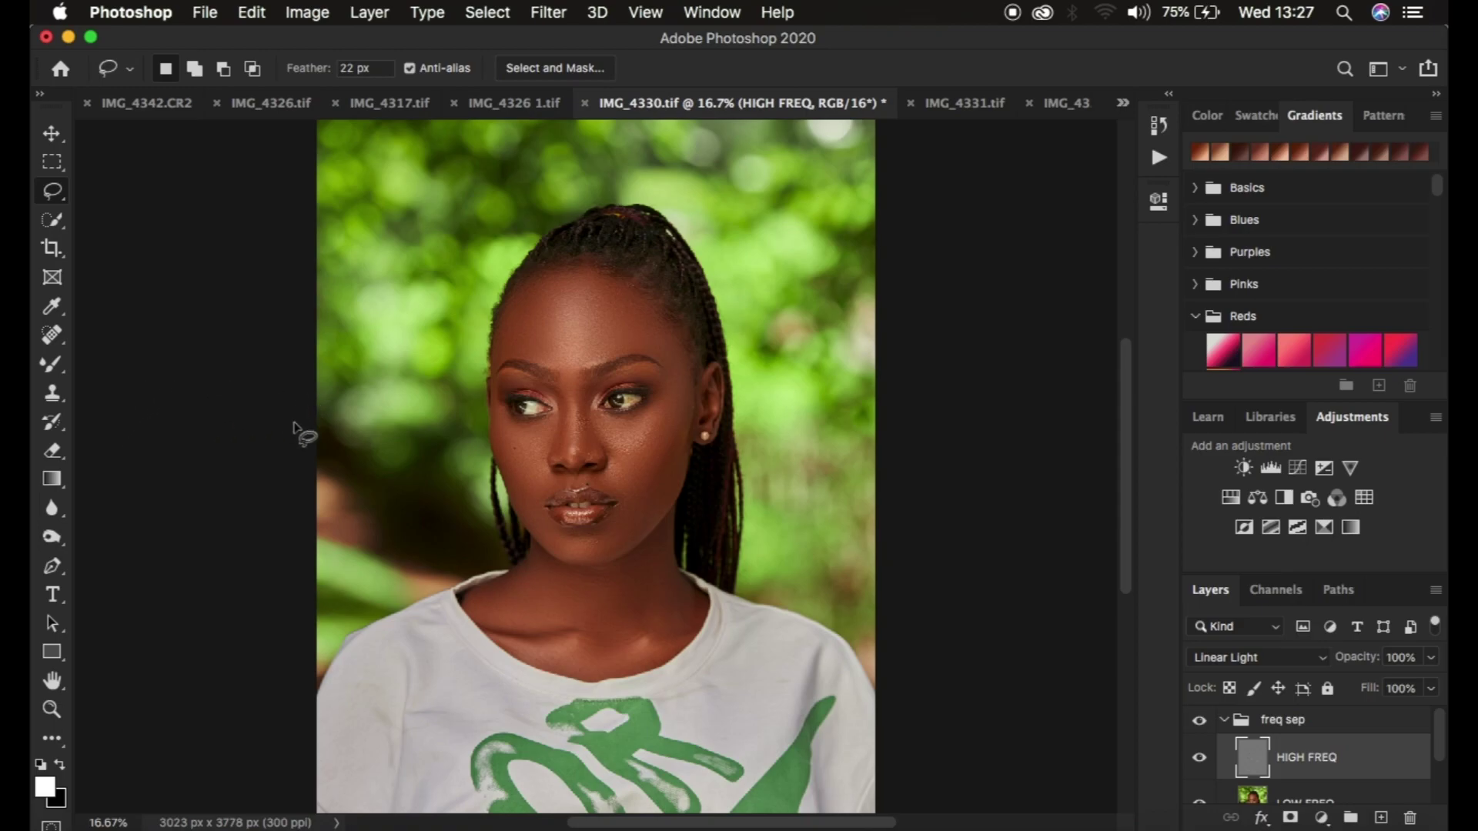
Set up the Clone Stamp with a 35 px, 0% hardness brush sampling the current layer only.
left_click(50, 398)
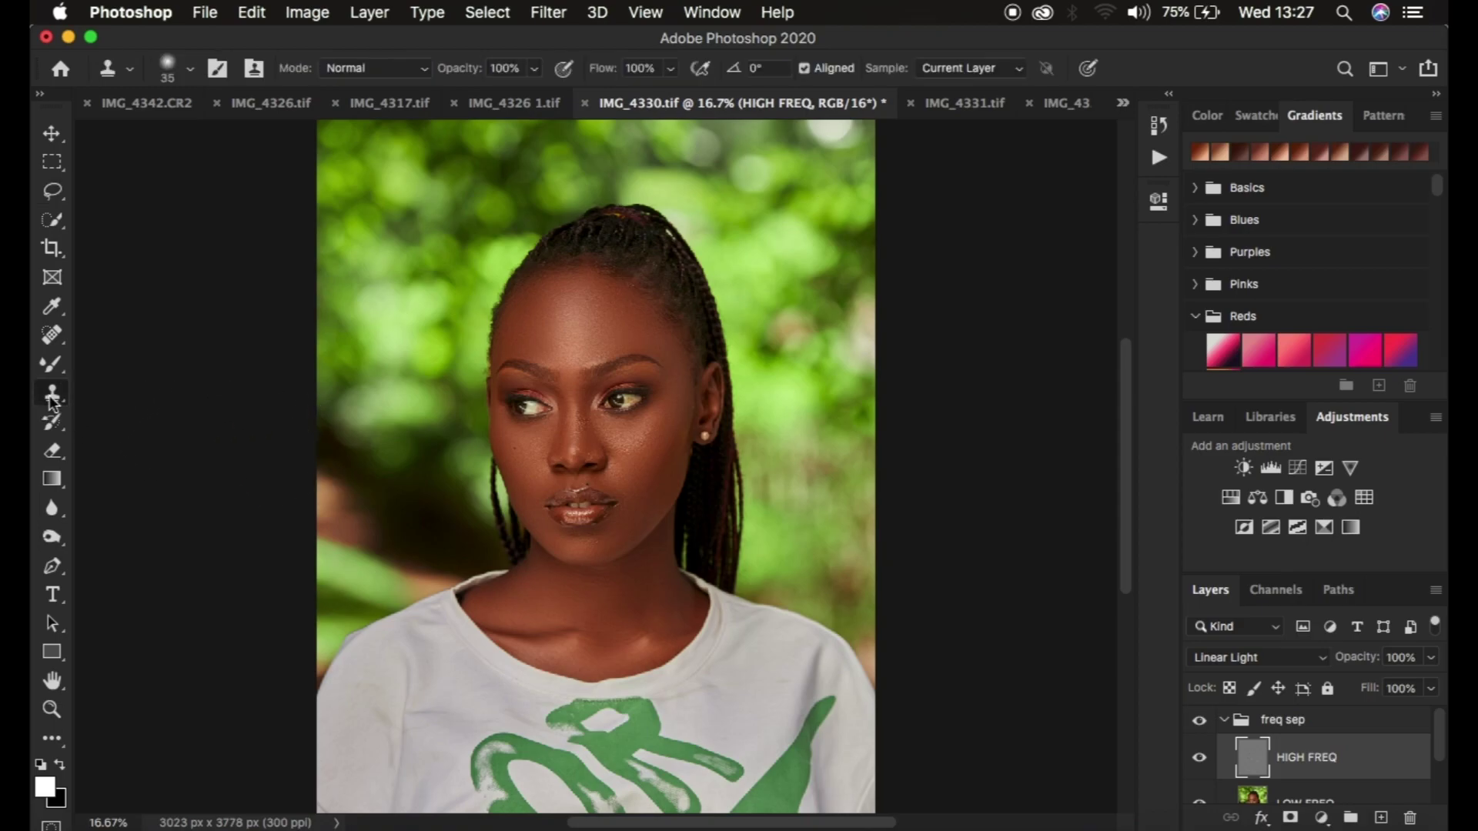
left_click(131, 70)
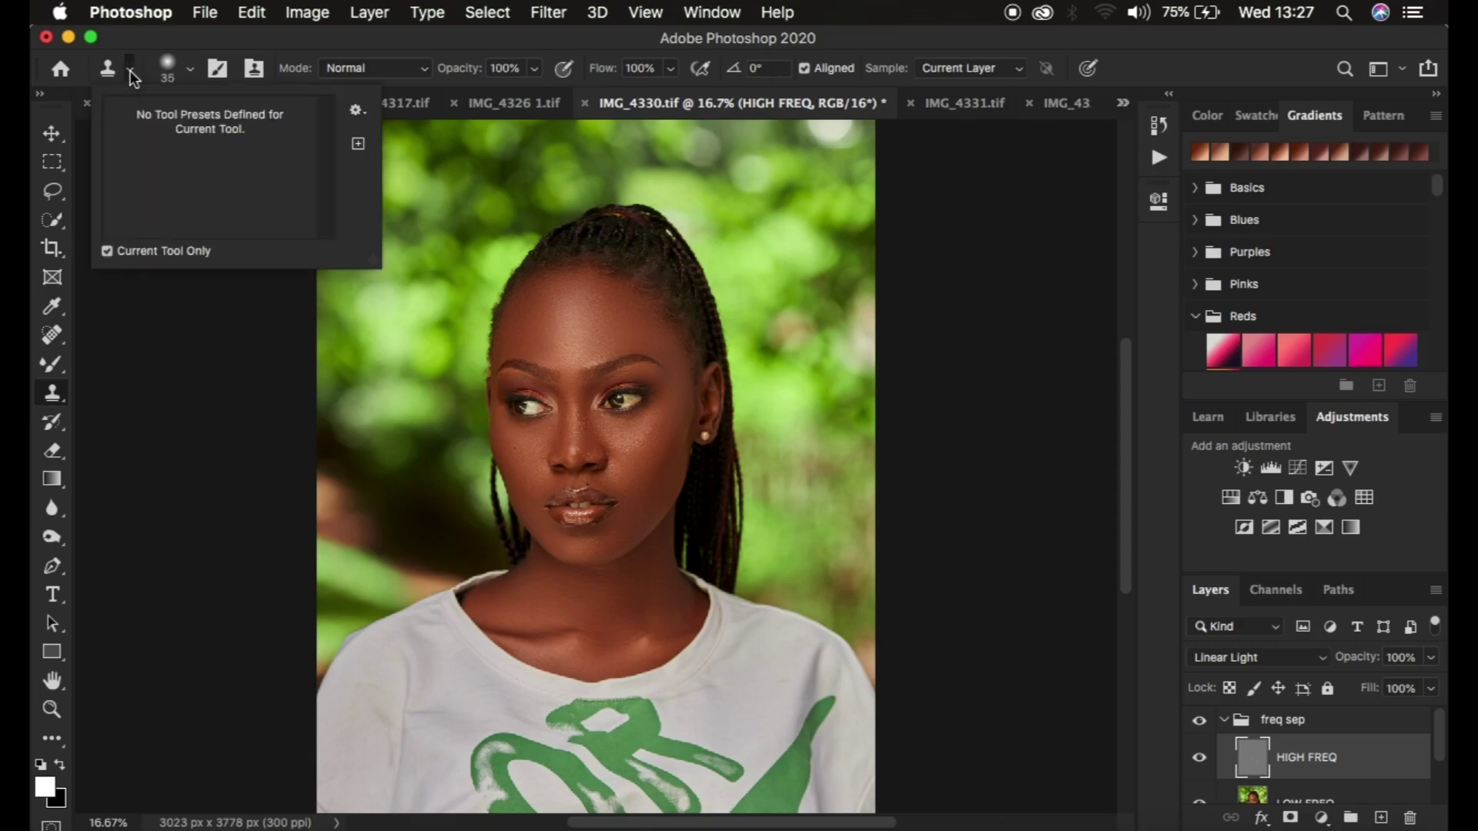
left_click(180, 68)
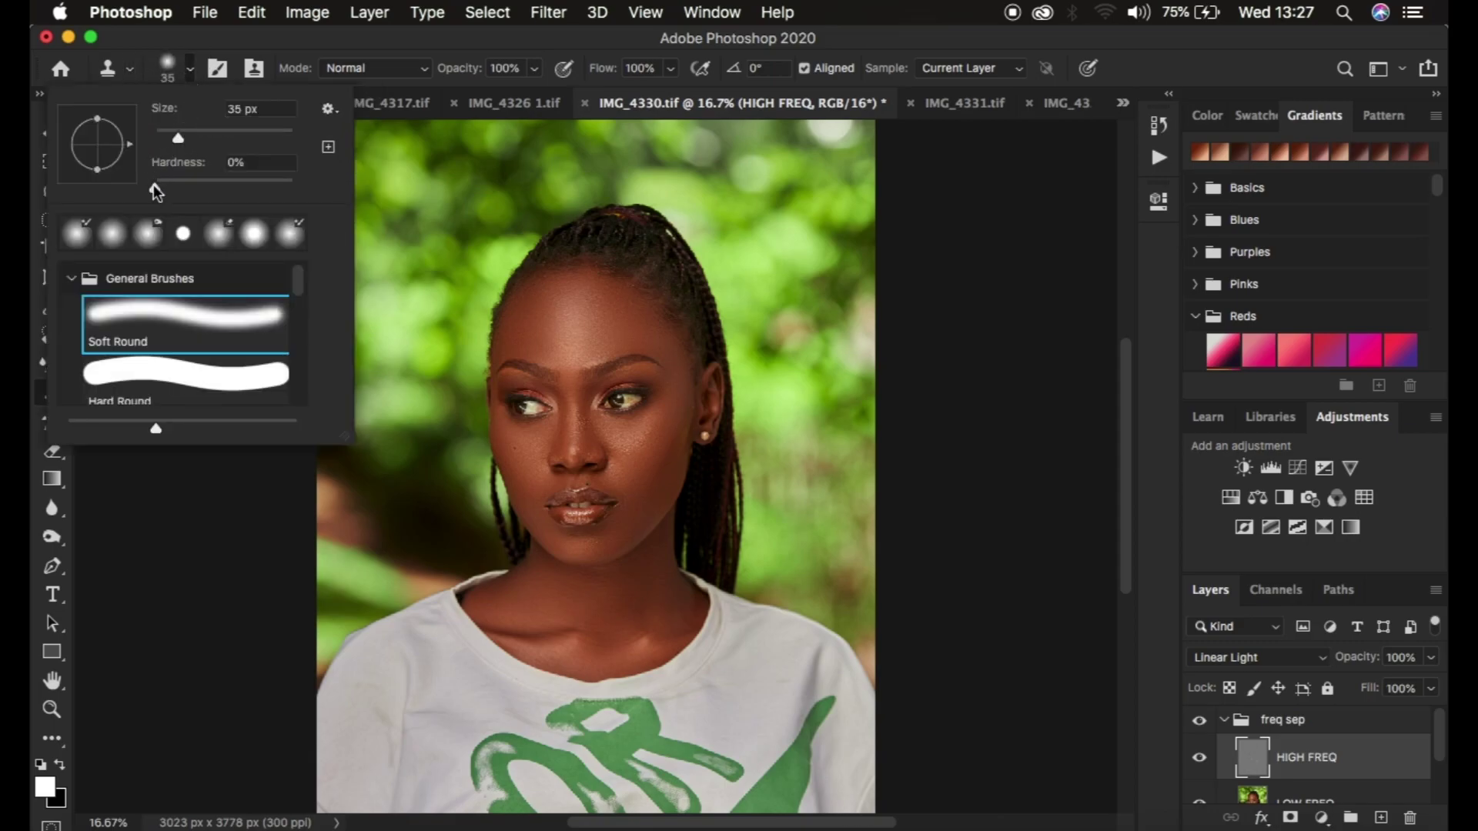
left_click(190, 69)
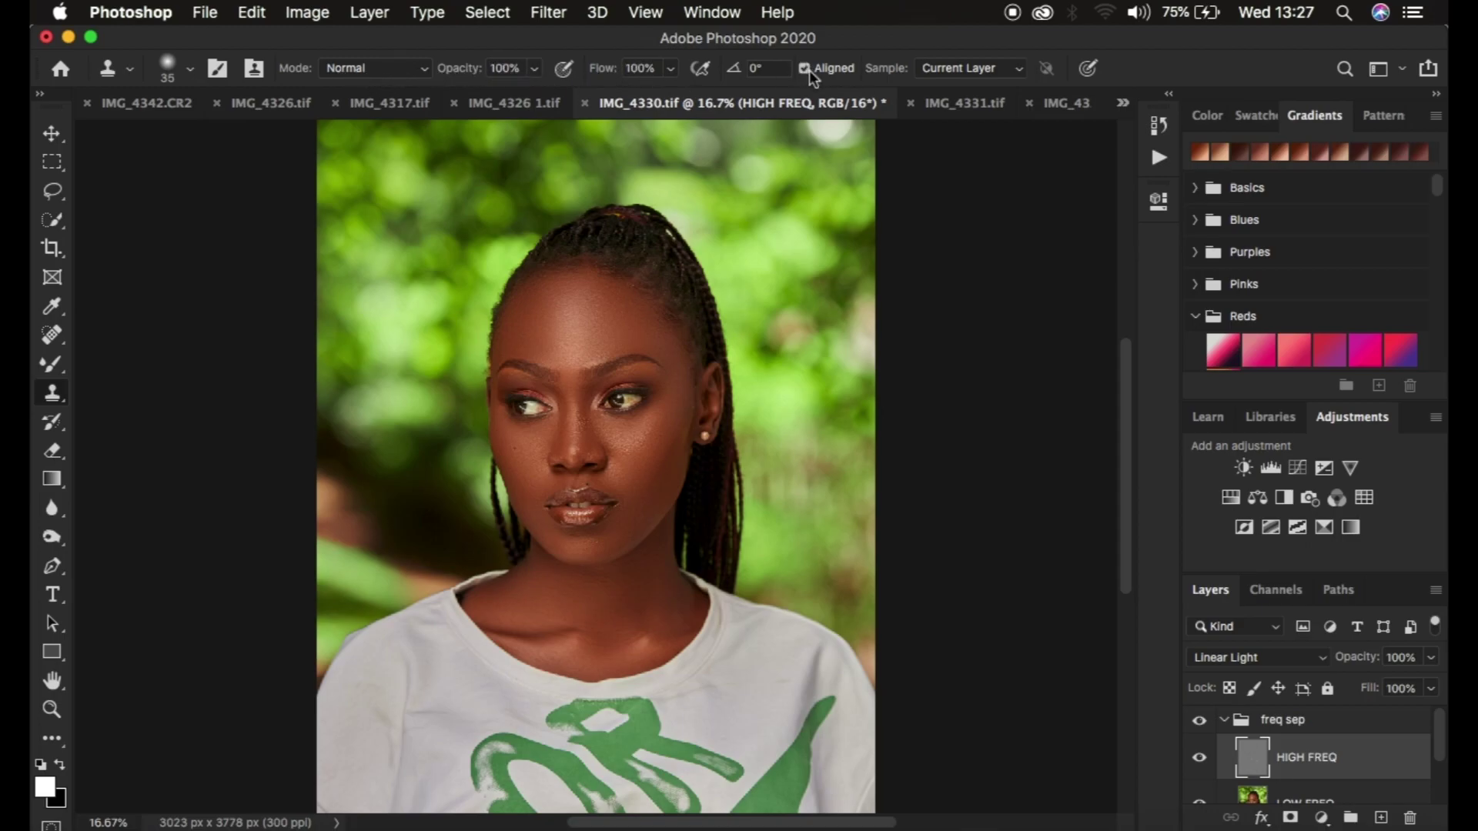
left_click(948, 67)
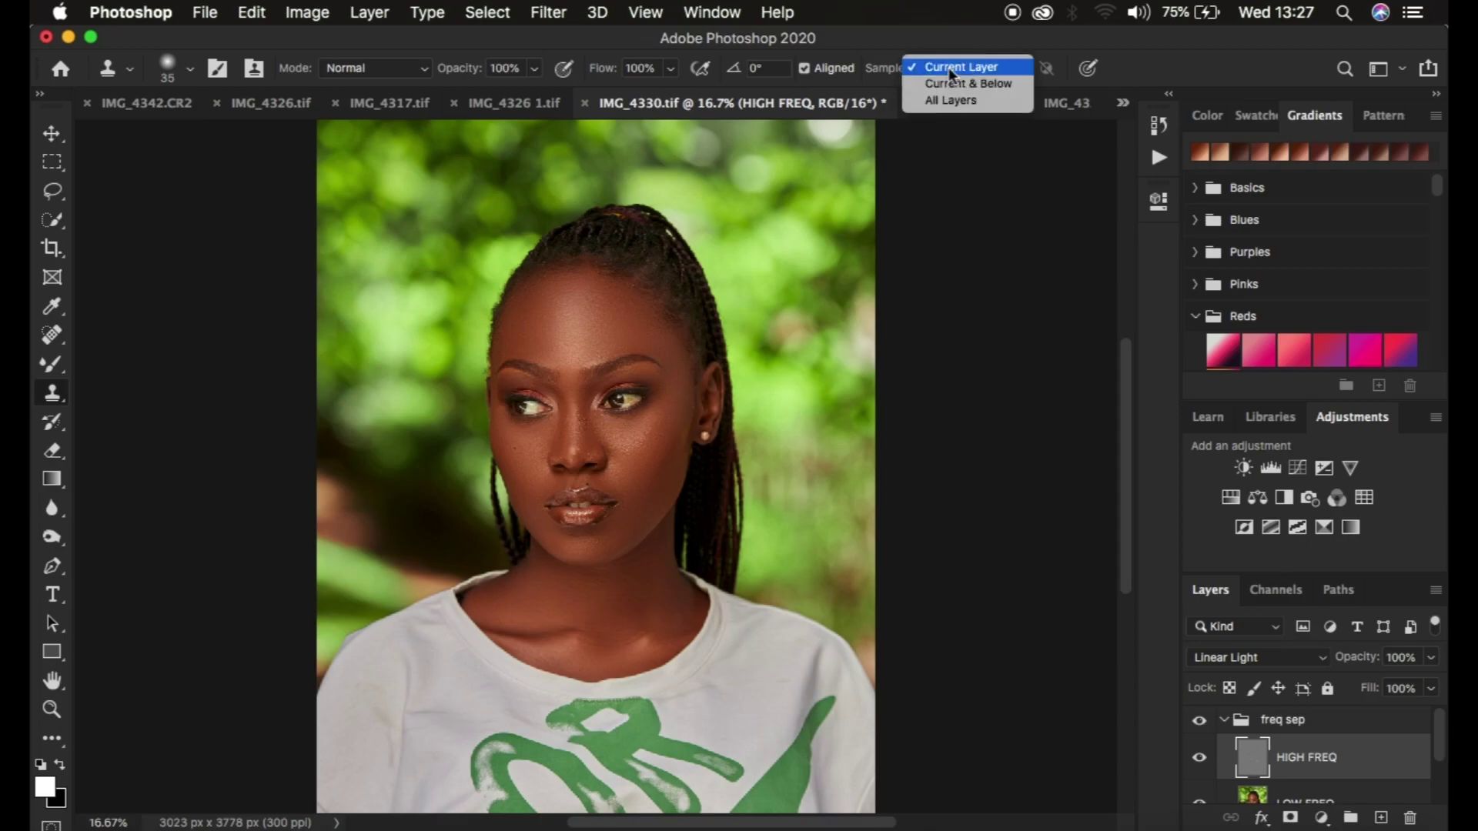
left_click(948, 66)
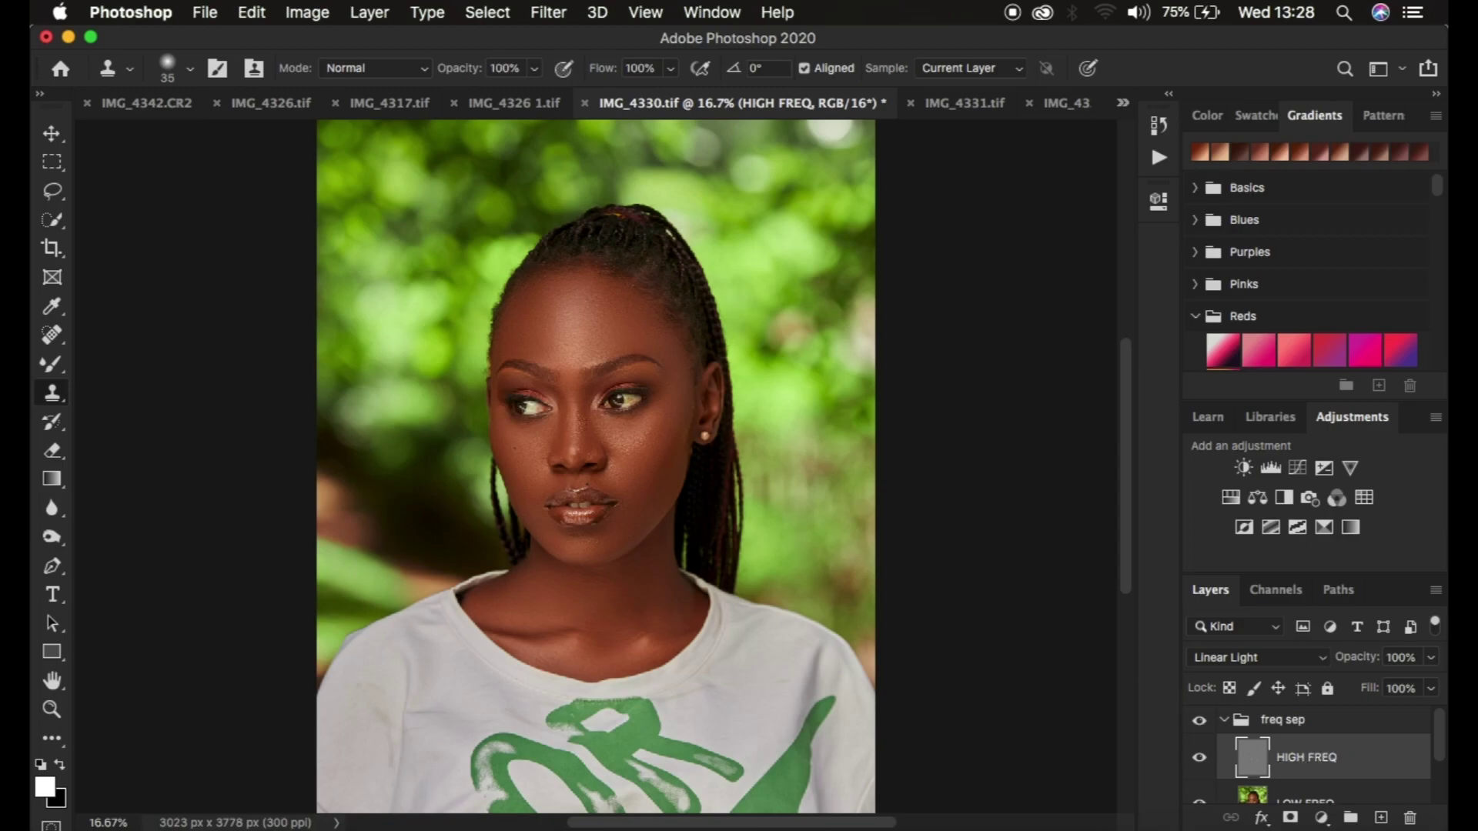
Zoom in and clone clean texture over the chin blemish and a spot on the cheek.
key("super+equal")
key("super+equal")
key("super+equal")
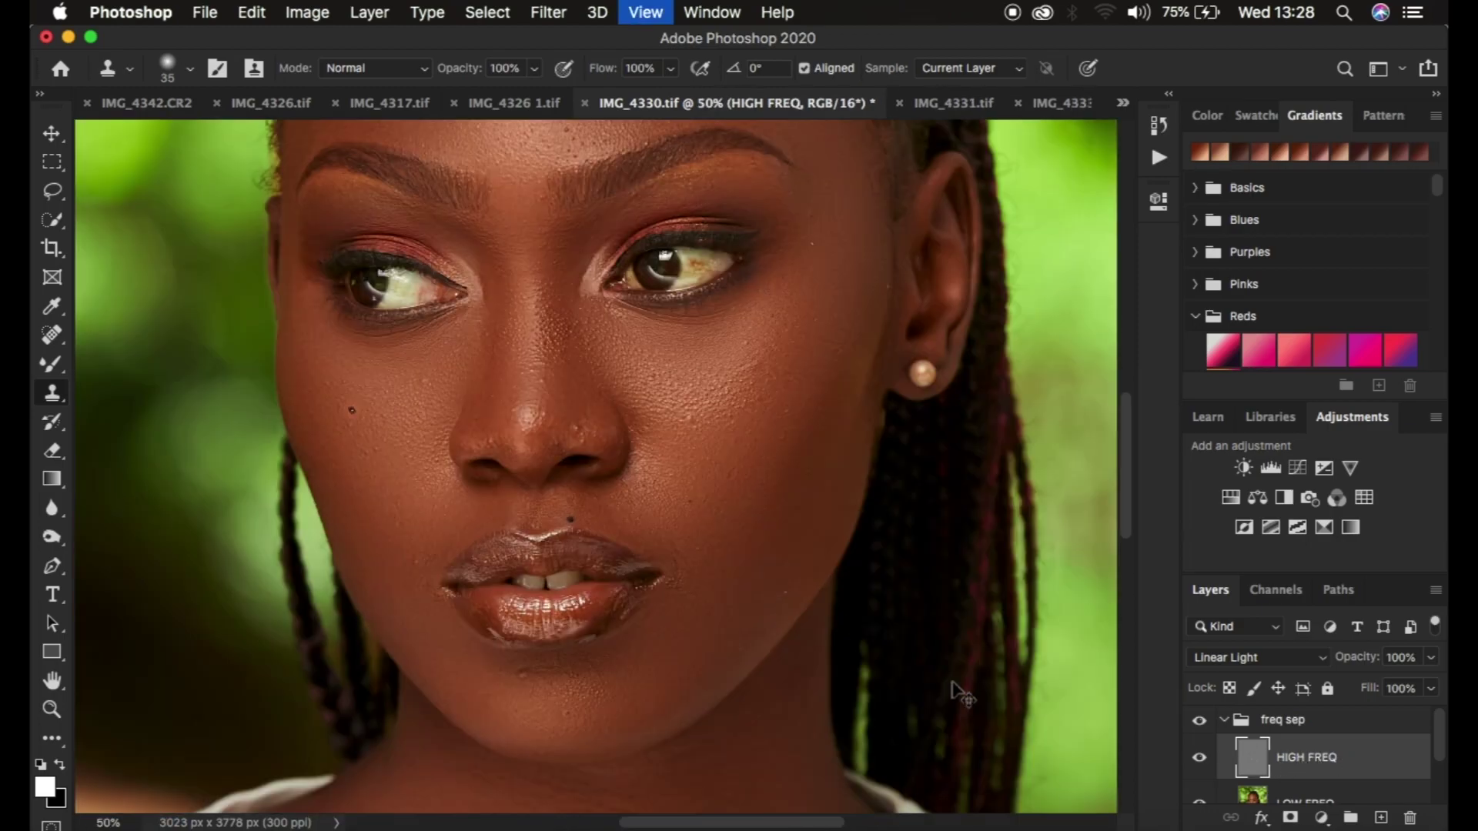
key("super+equal")
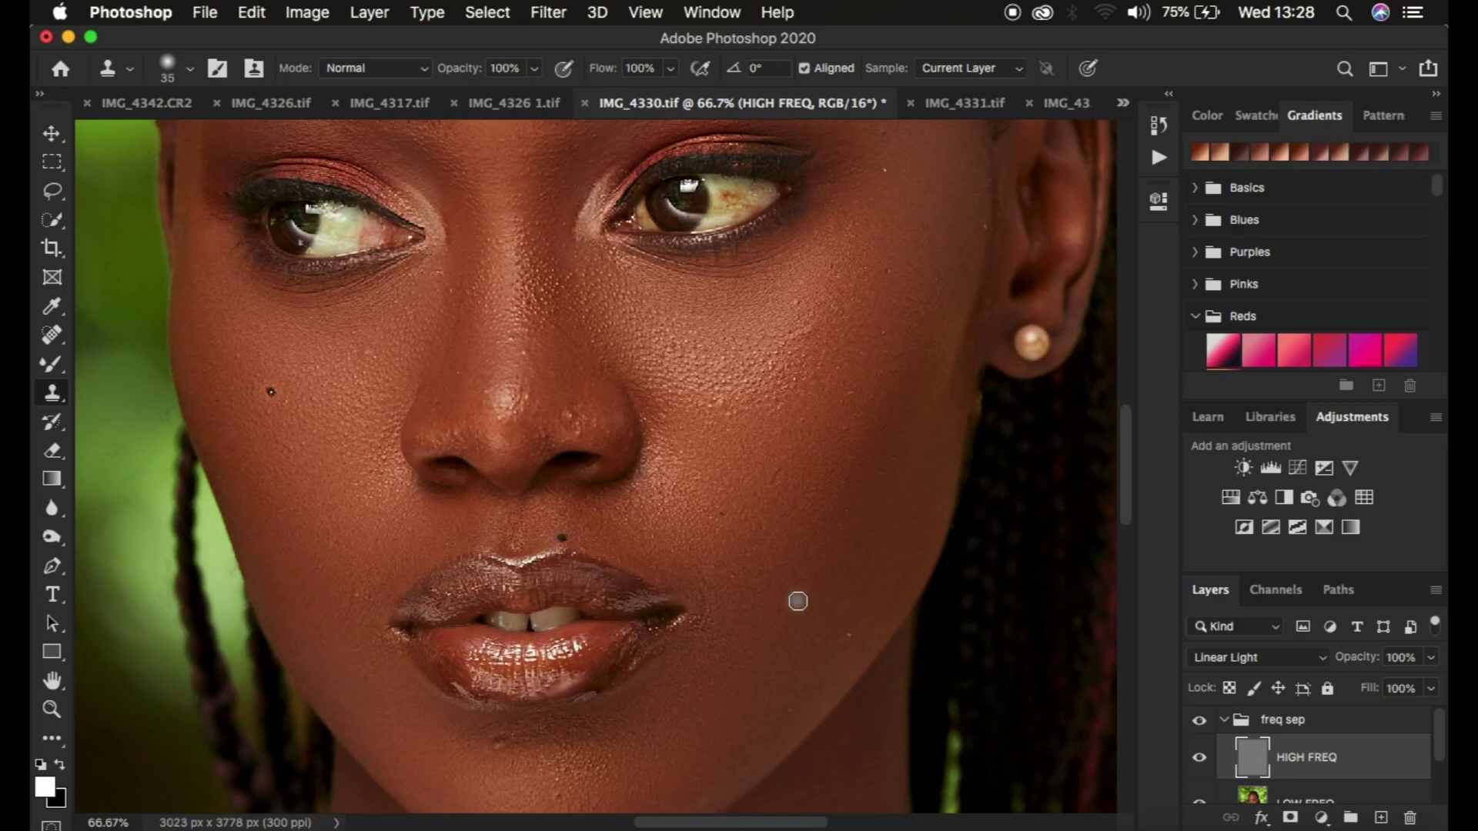
scroll(797, 600, "down", 2)
scroll(797, 600, "down", 1)
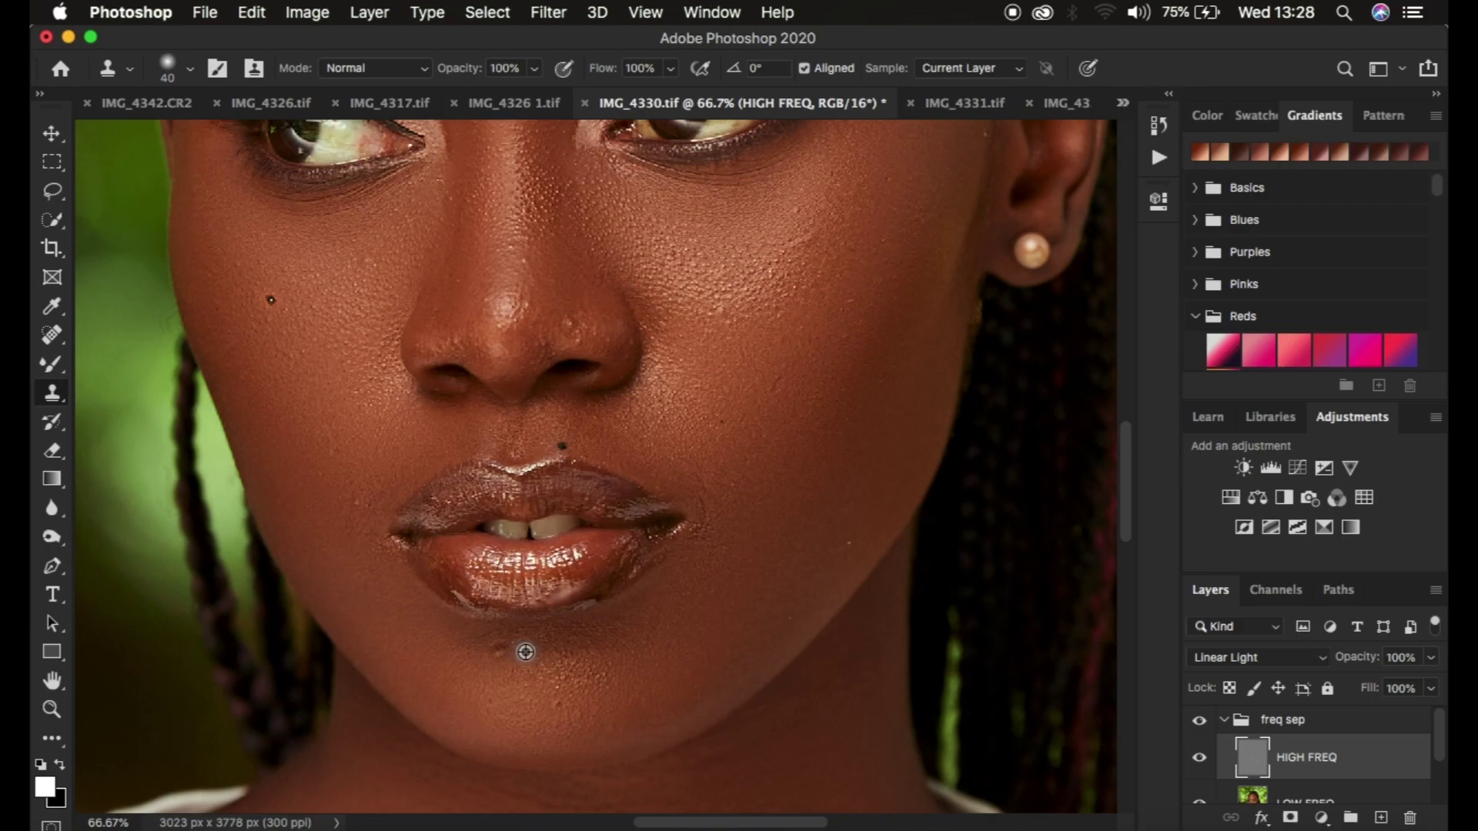
left_click(526, 650, "alt")
left_click(580, 340, "alt")
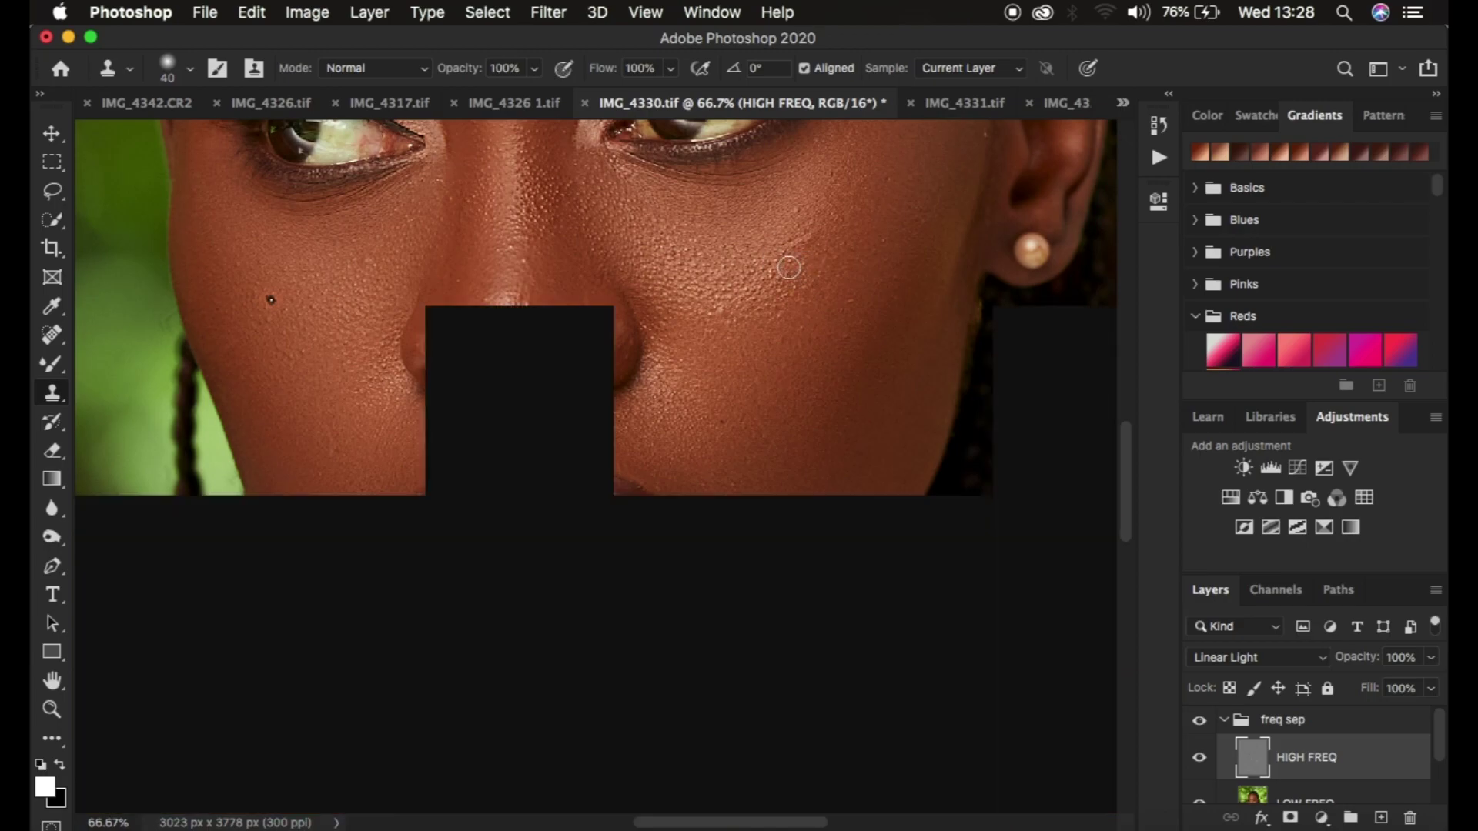
Resample clean cheek skin, clone out the specks near the brow, and zoom out to compare.
left_click(677, 251, "alt")
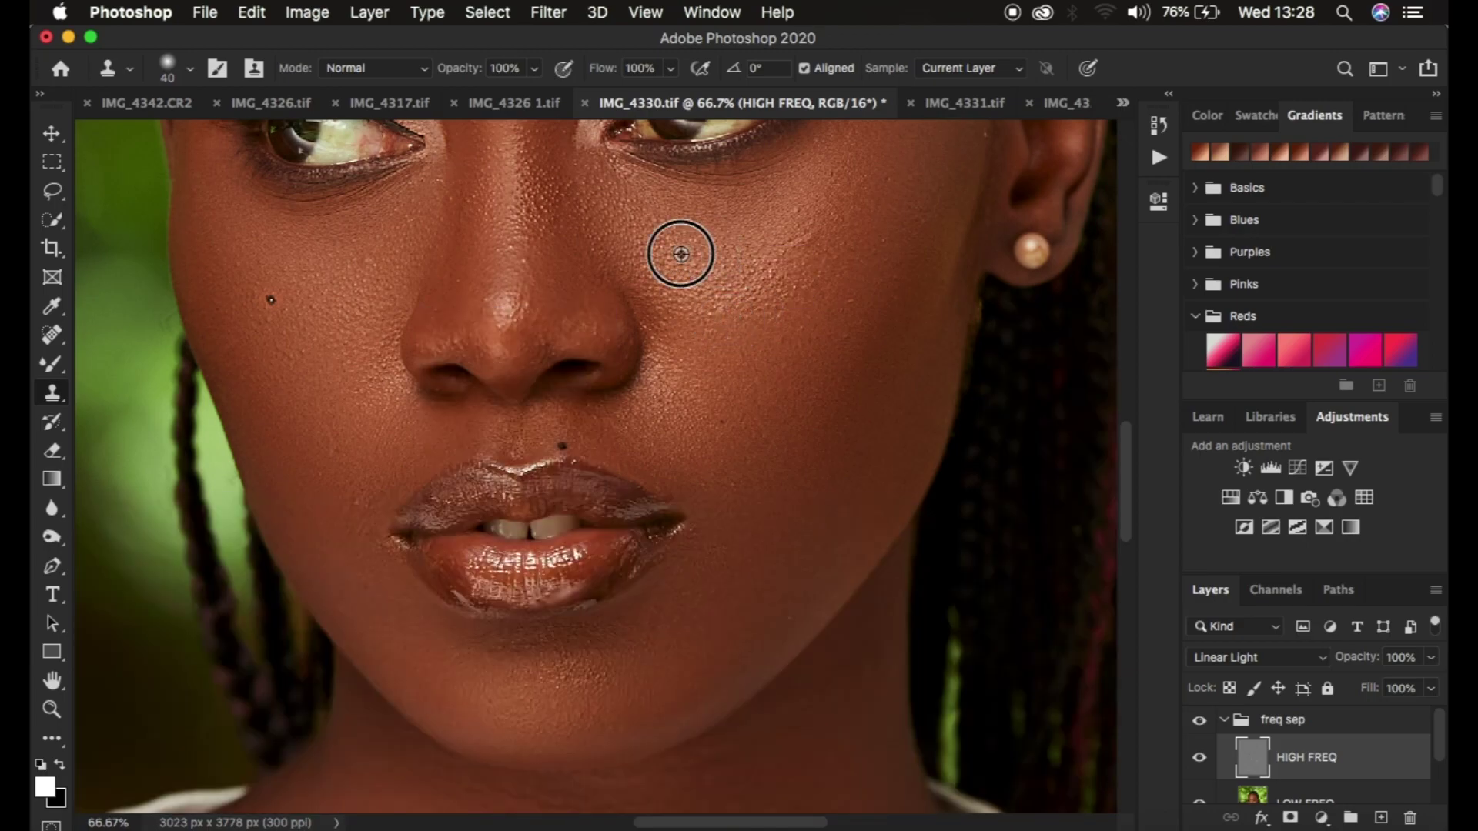
scroll(832, 275, "up", 10)
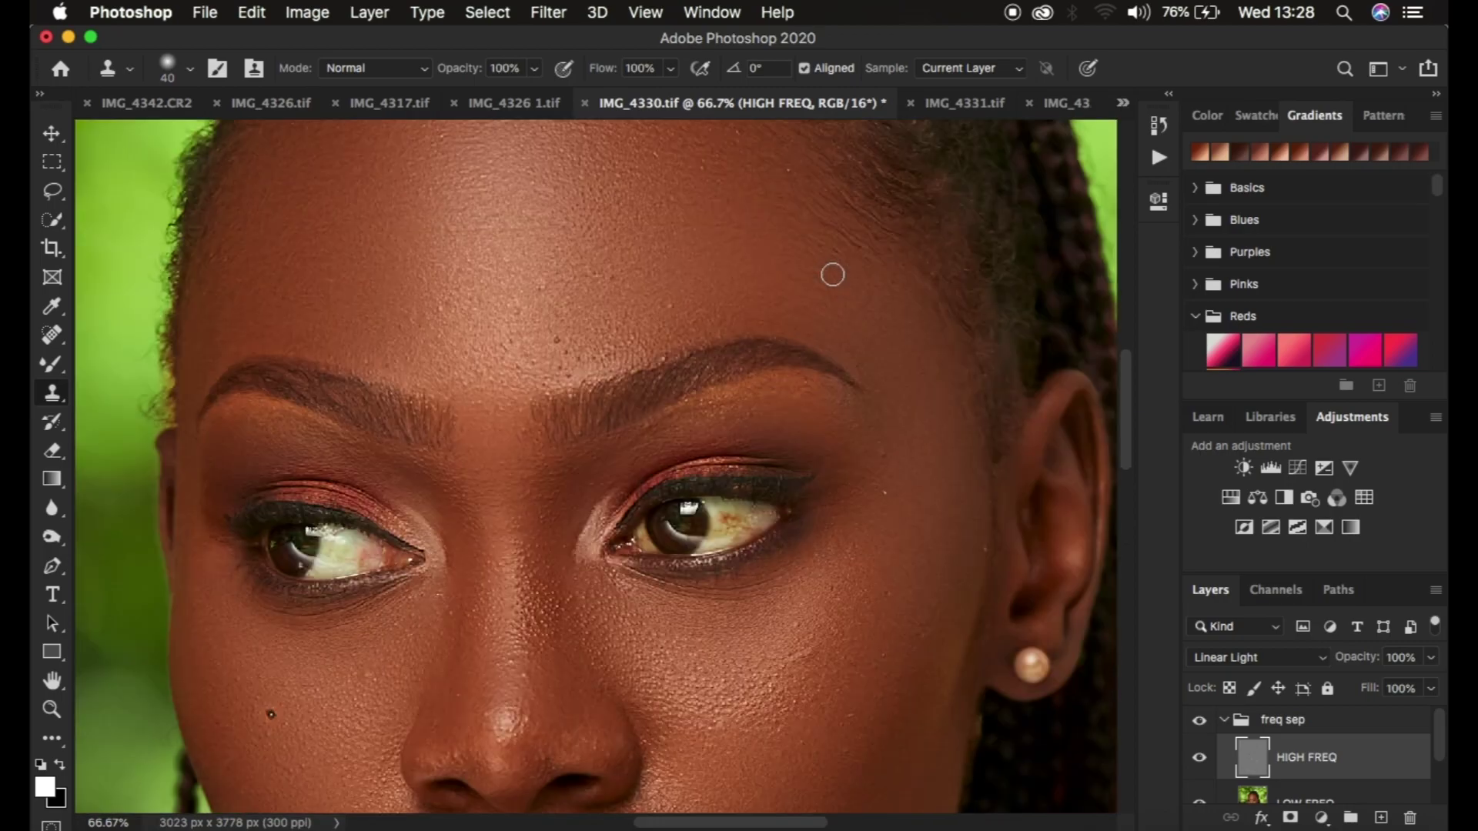
left_click(885, 562)
left_click(558, 410)
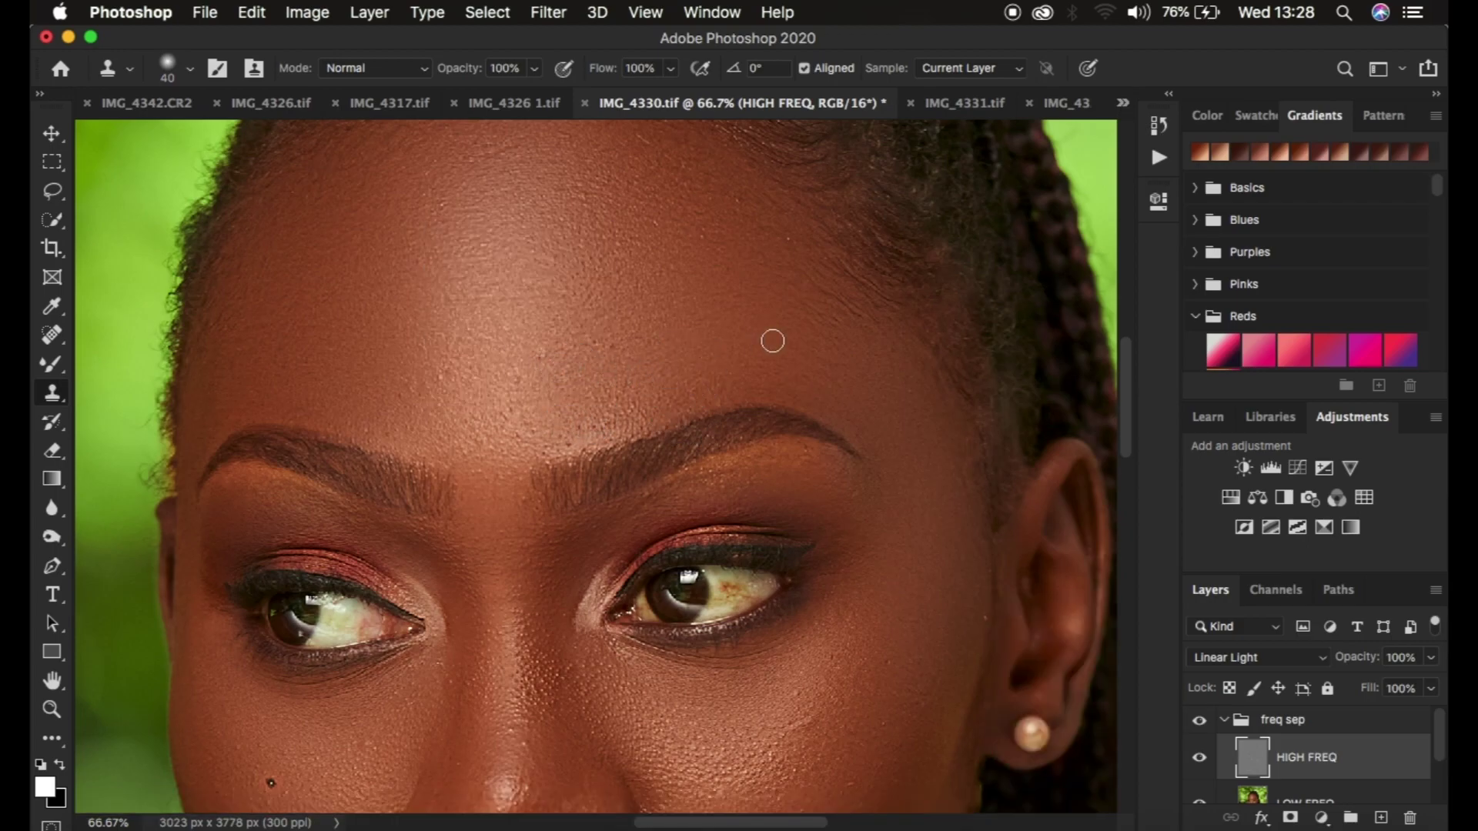
key("super+minus")
key("super+minus")
key("super+minus")
key("super+minus")
key("super+minus")
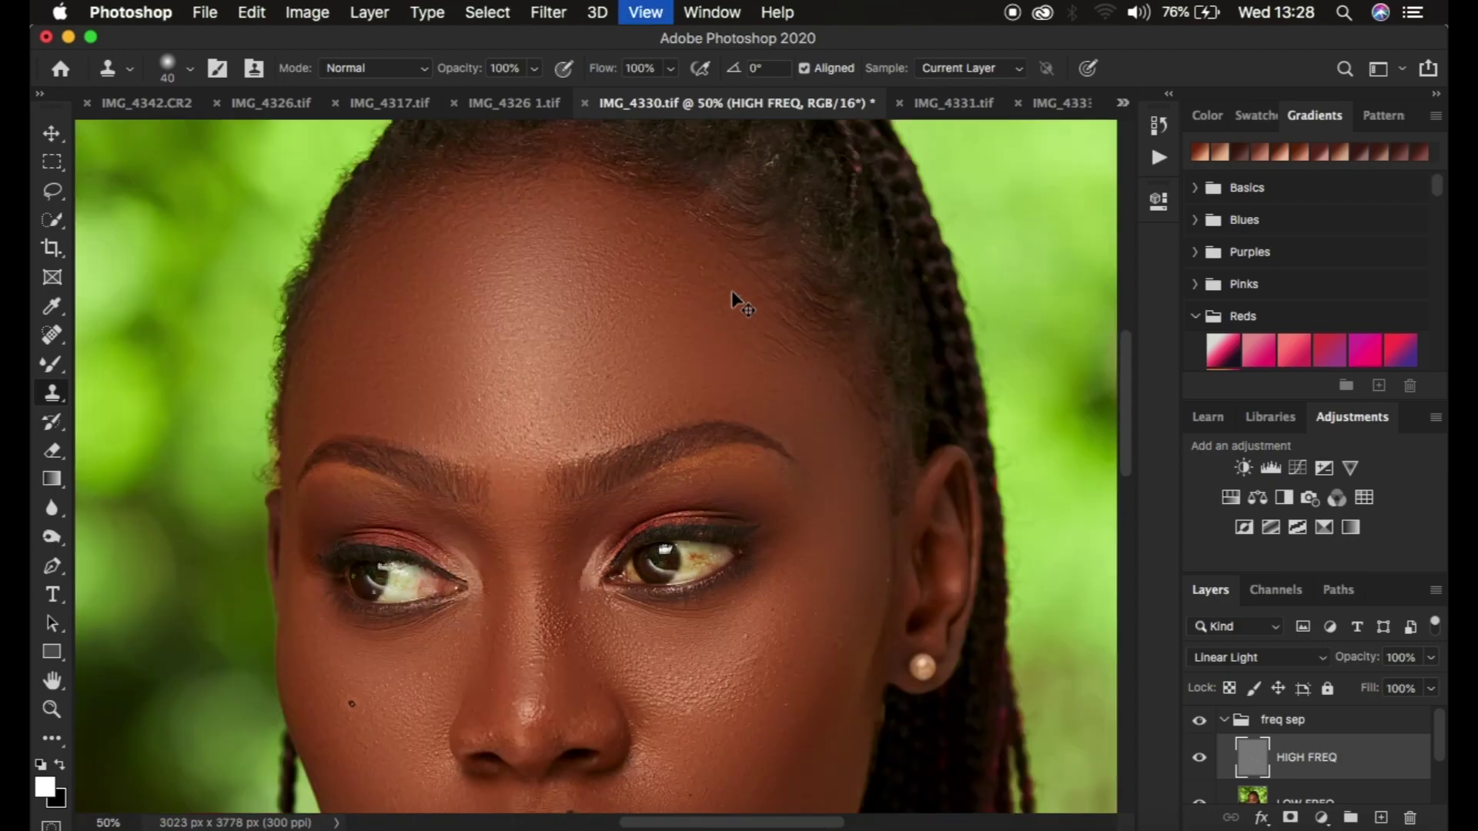
key("super+minus")
key("super+plus")
key("super+plus")
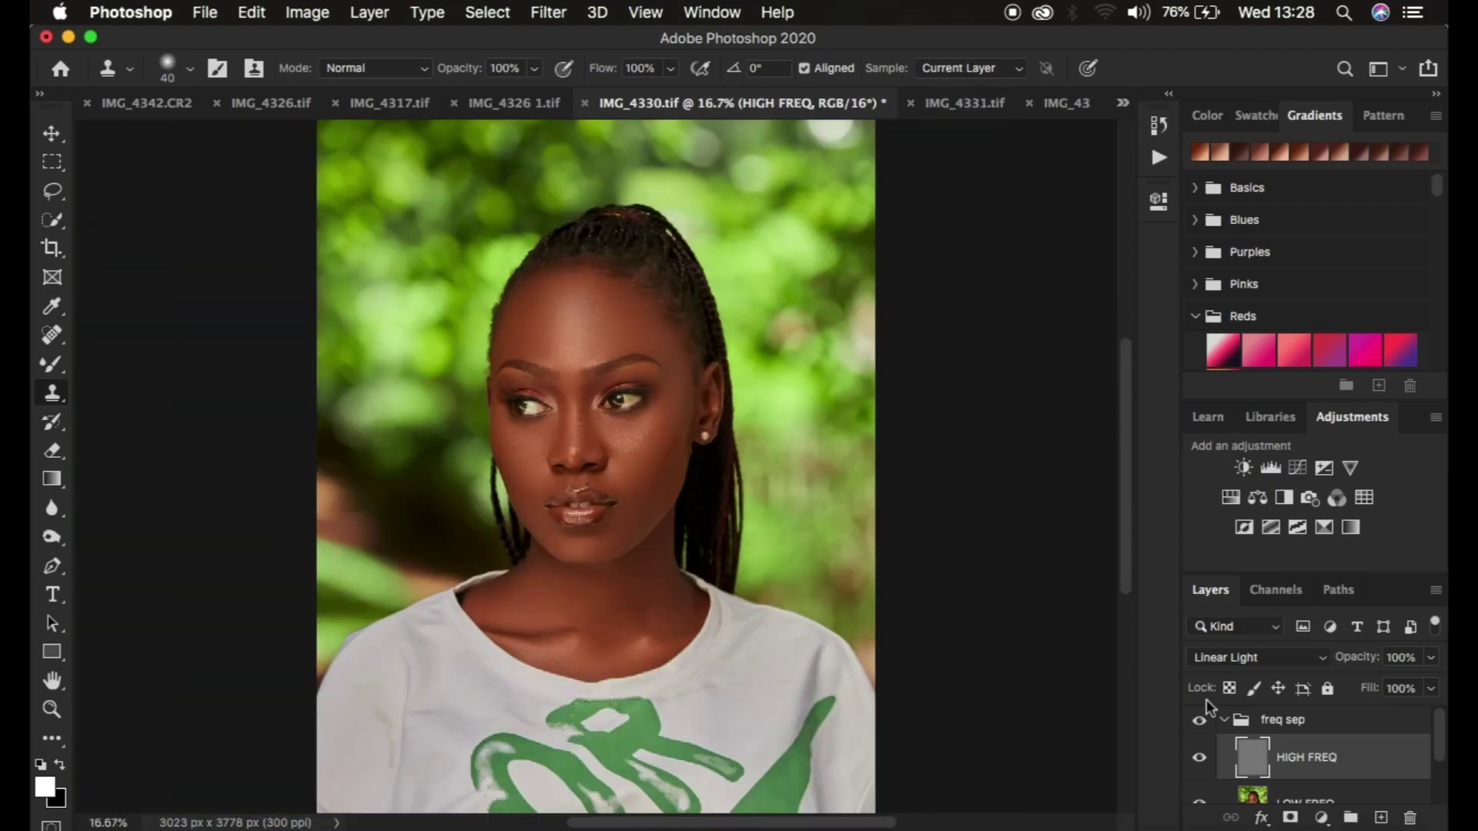
left_click(1199, 721)
Toggle the freq sep group for a final before/after check, then collapse it.
left_click(1199, 721)
left_click(1199, 721)
left_click(1201, 721)
left_click(1223, 723)
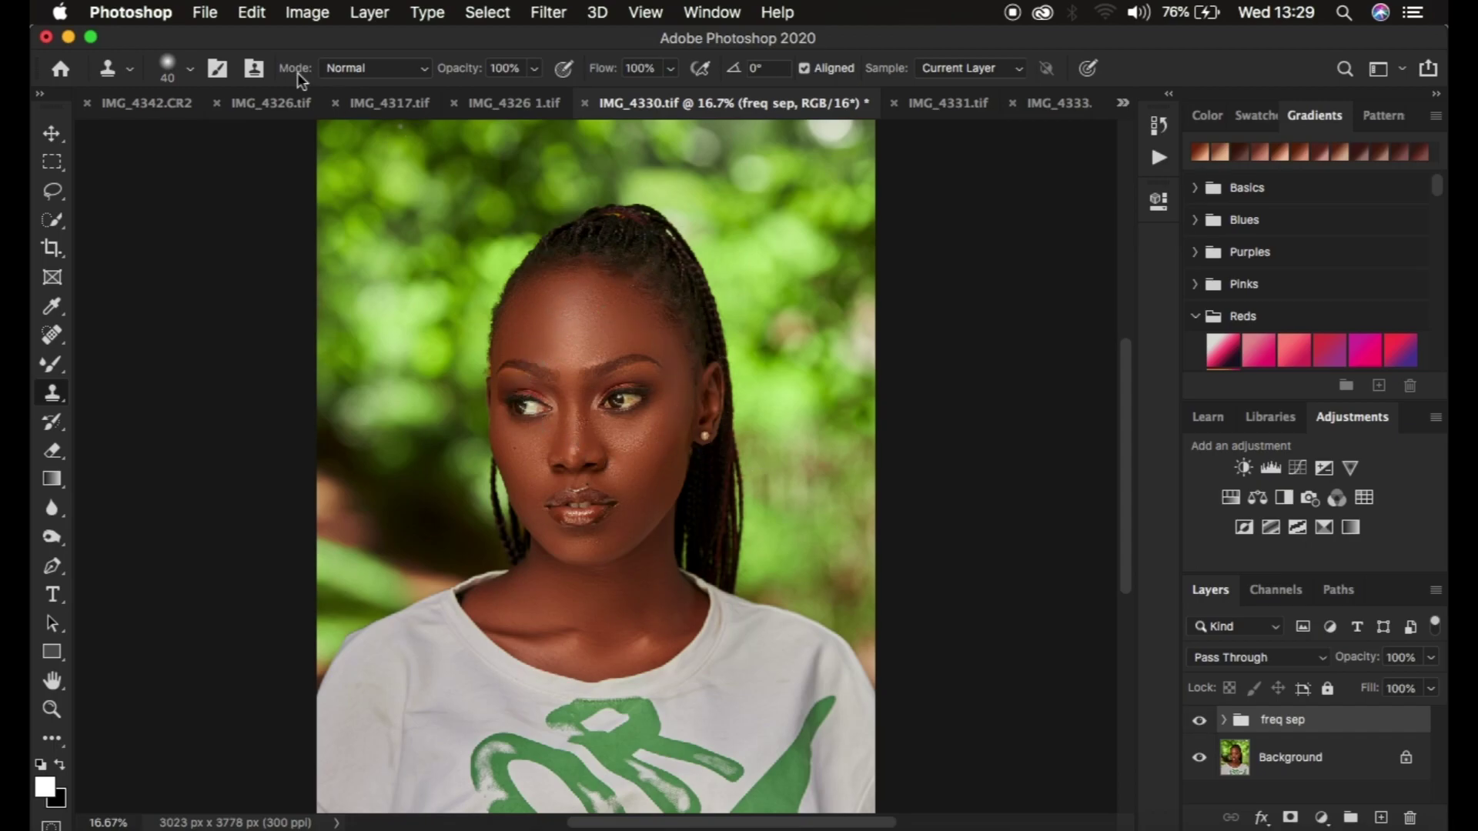
Export the image as JPG at 100% scale, 3023 × 3778 px.
left_click(203, 12)
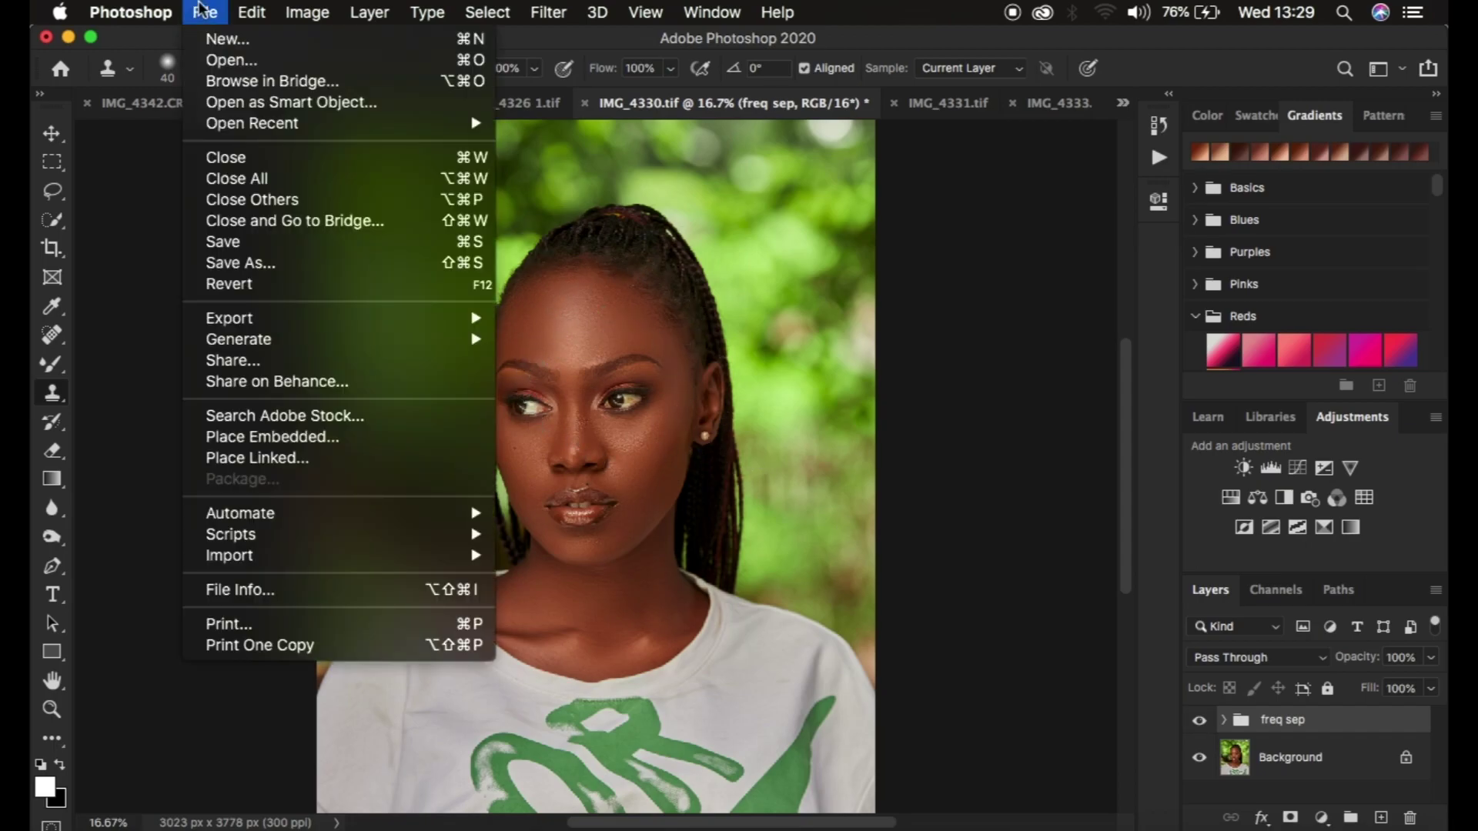
mouse_move(295, 317)
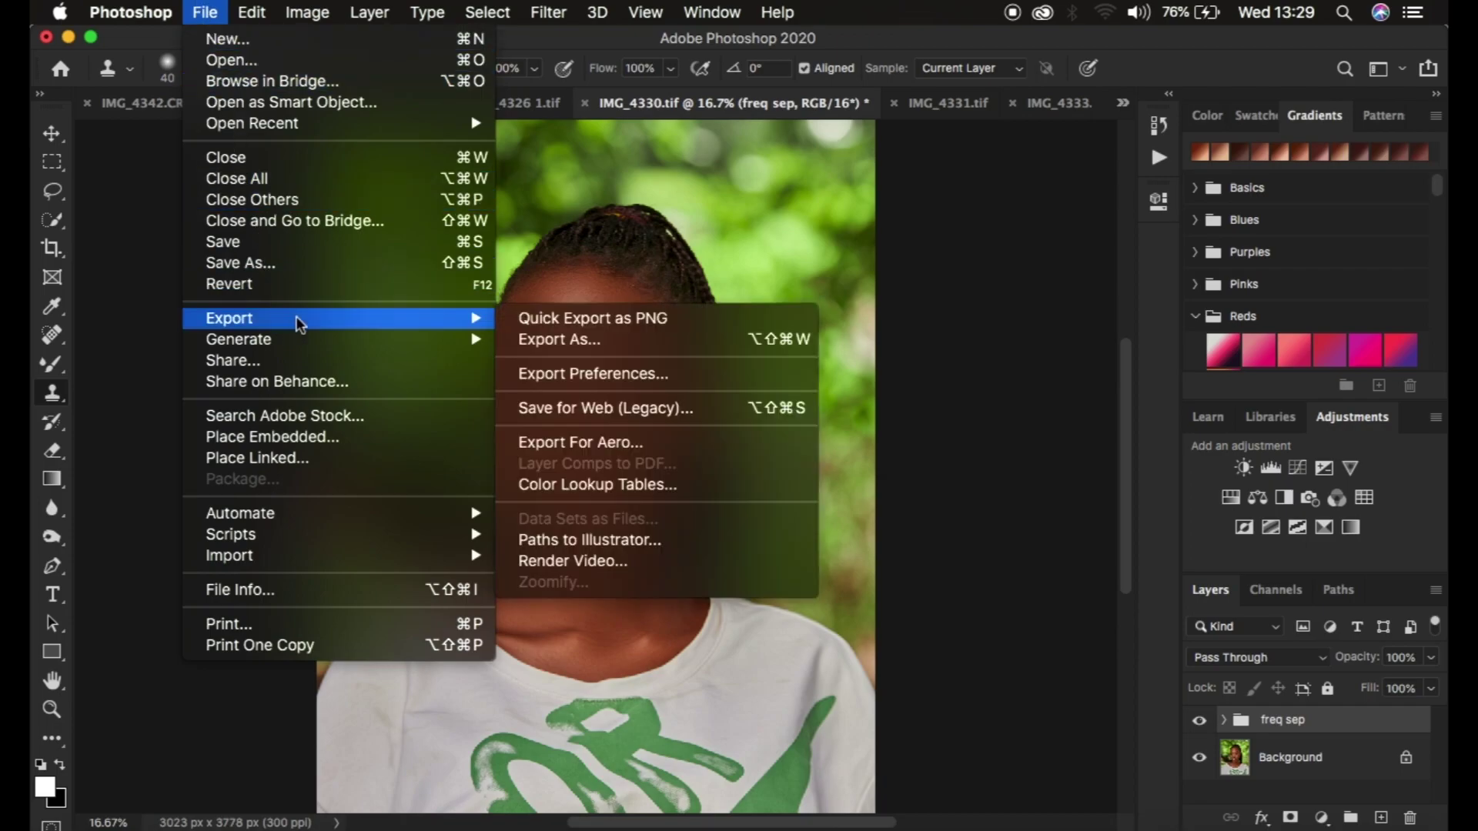
left_click(624, 345)
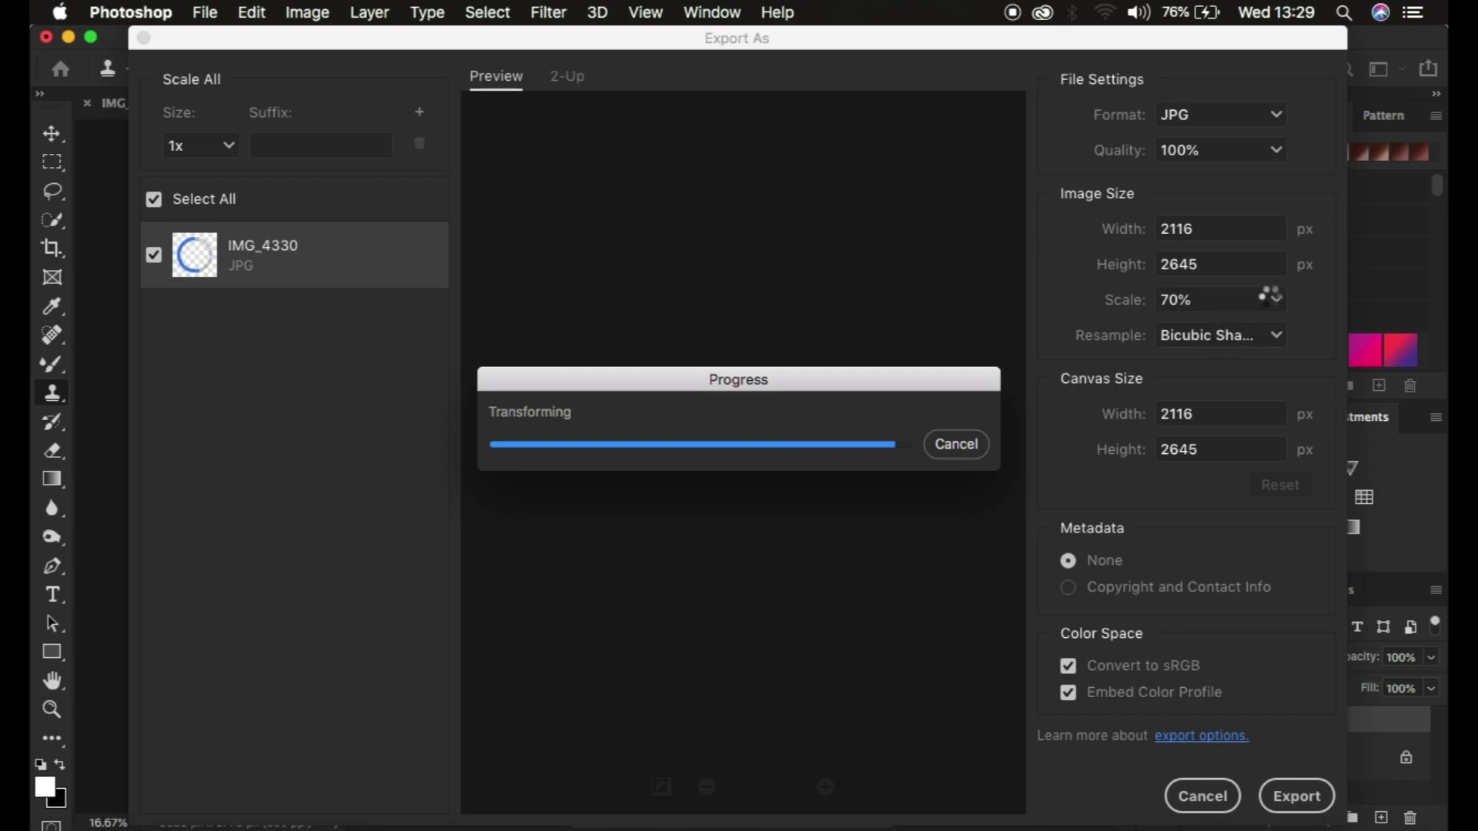
left_click(1276, 301)
left_click(1278, 304)
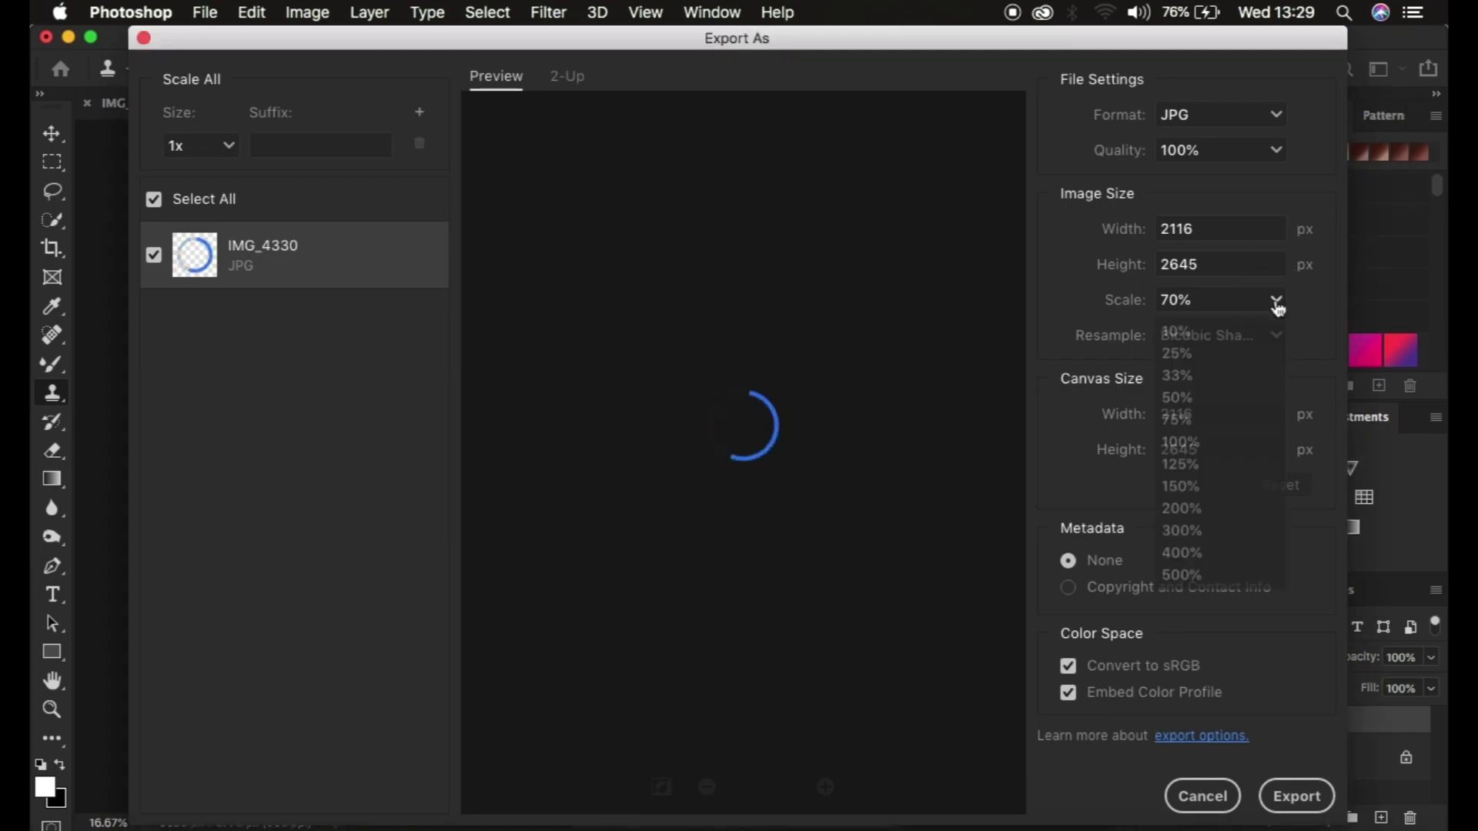
left_click(1185, 444)
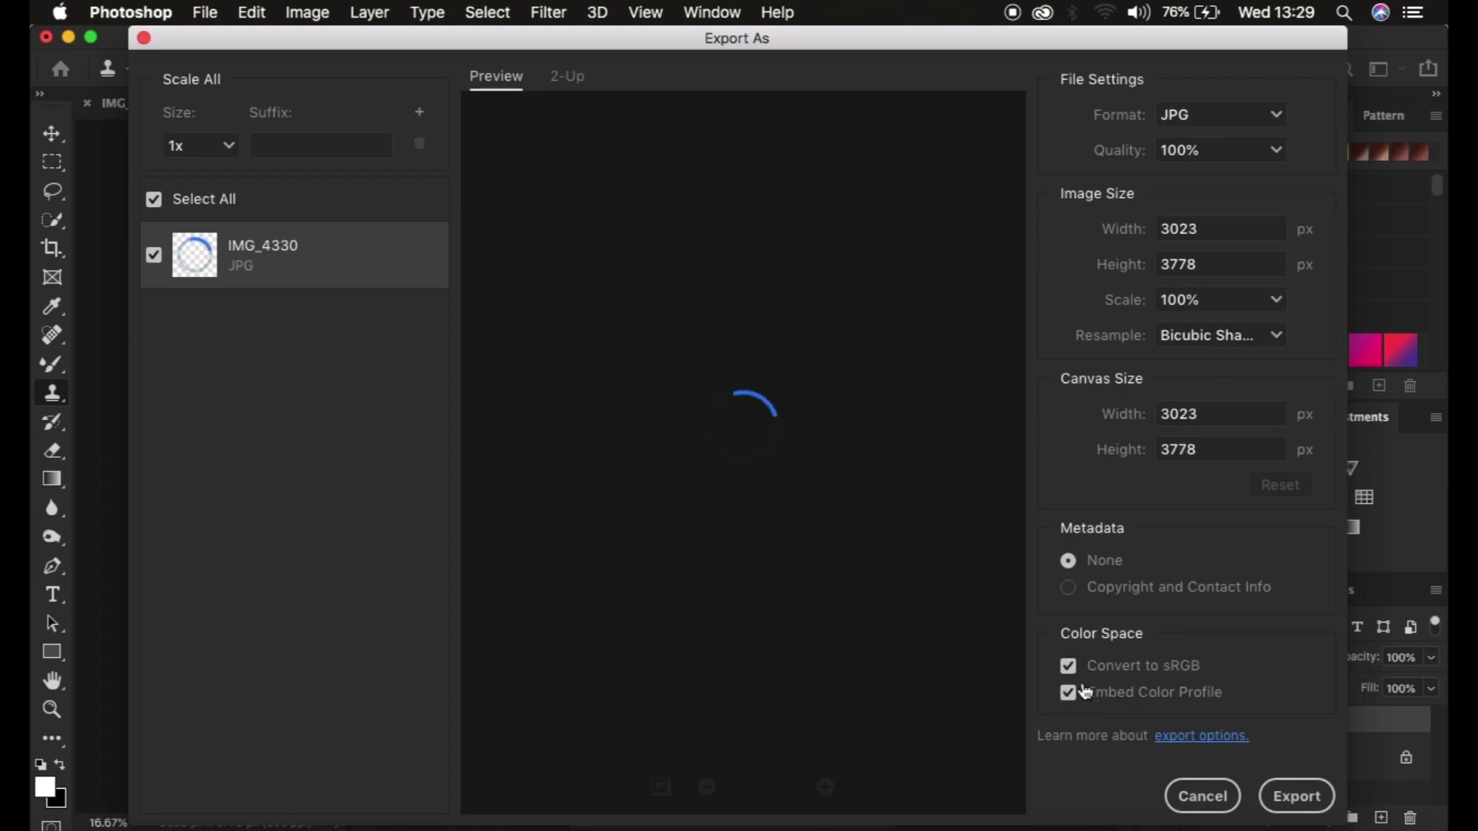
left_click(1283, 798)
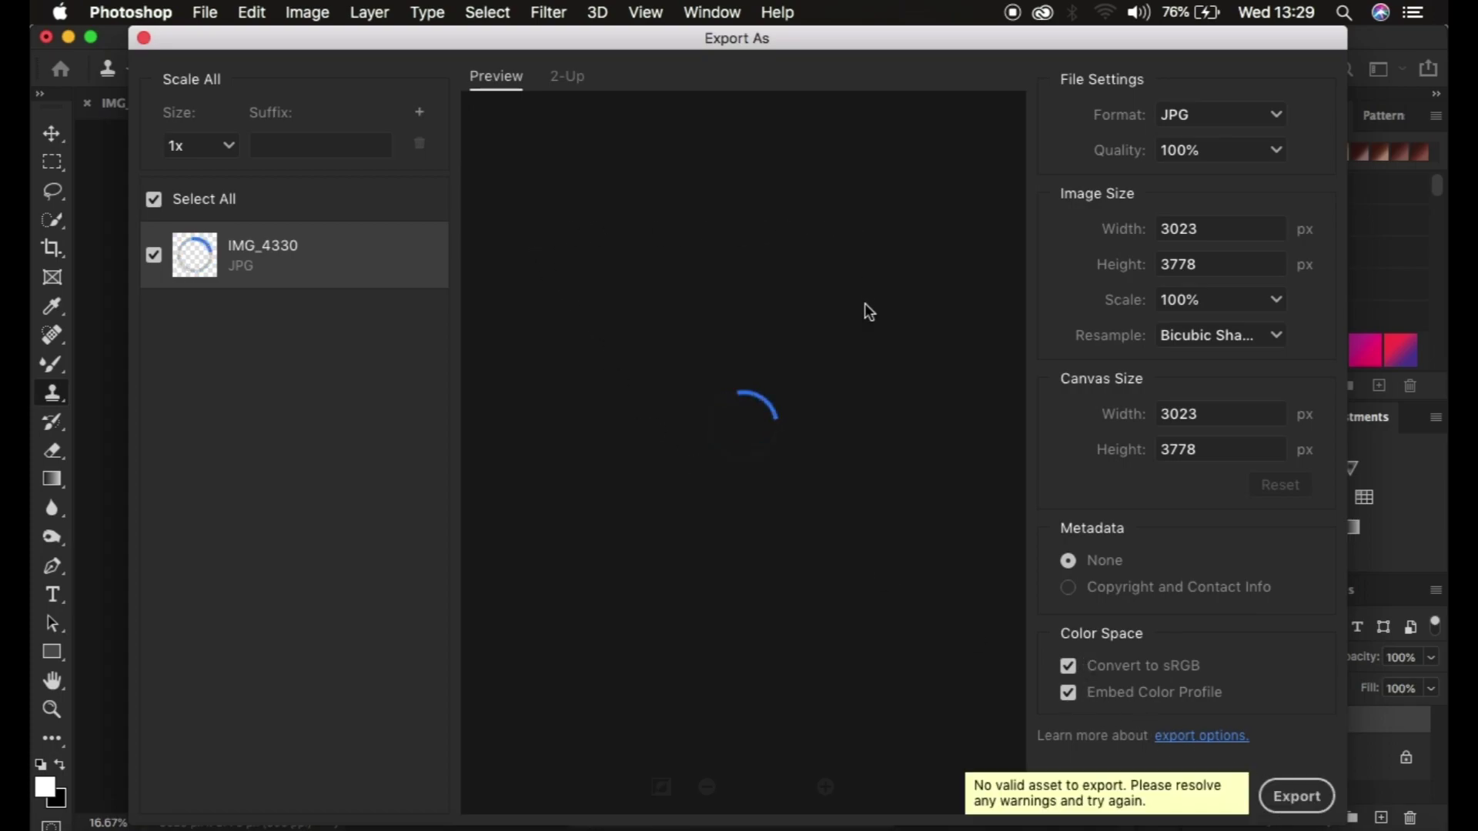